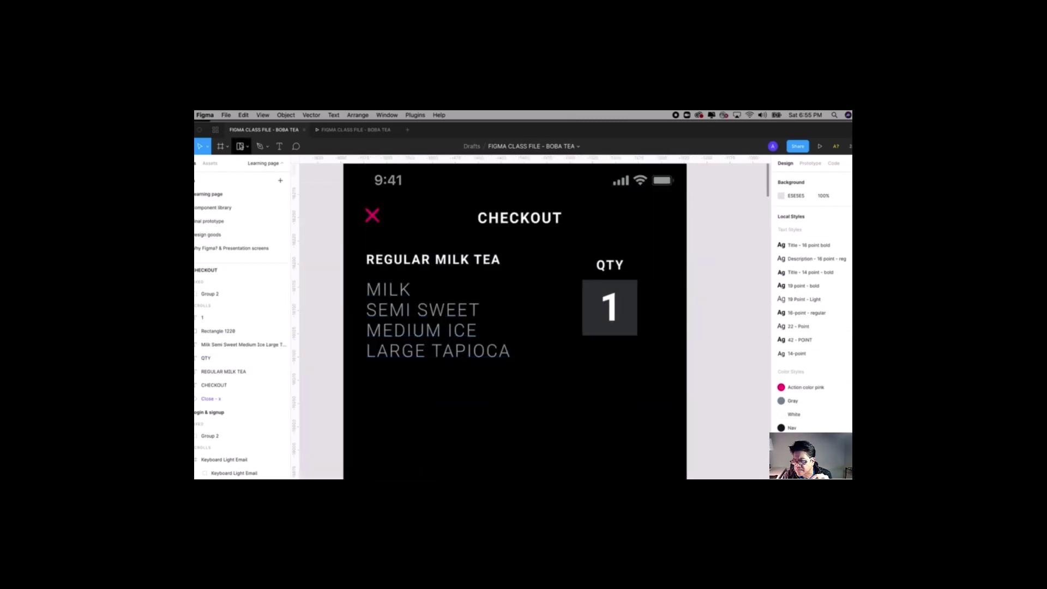
# - Duplicate the pink close icon to the space right of the quantity box and rotate the copy to -90° to form a plus
pyautogui.click(371, 219)
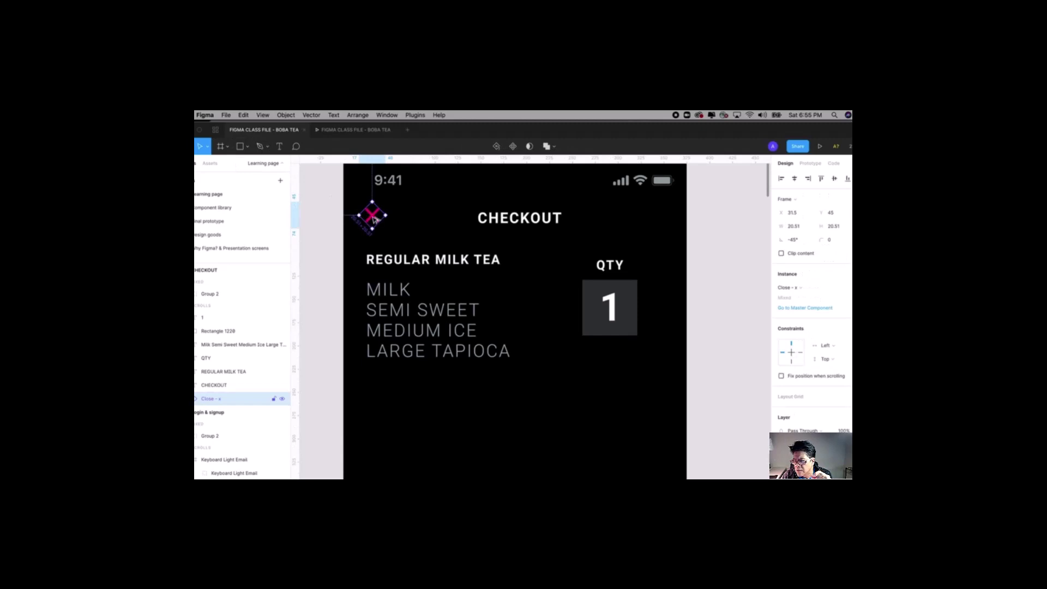
pyautogui.moveTo(372, 219); pyautogui.dragTo(658, 311)
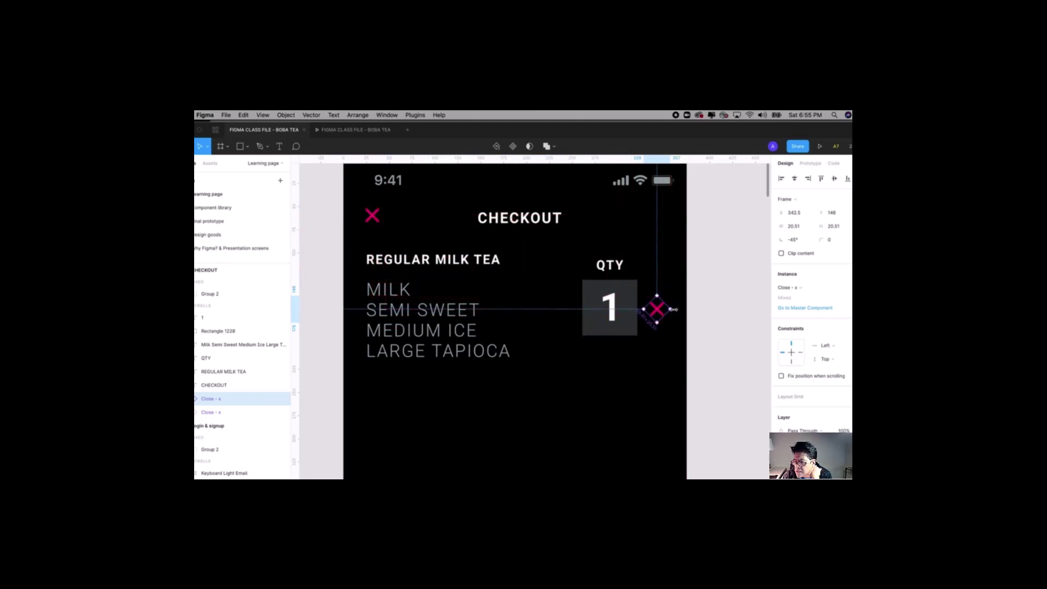
pyautogui.click(678, 315)
pyautogui.click(657, 309)
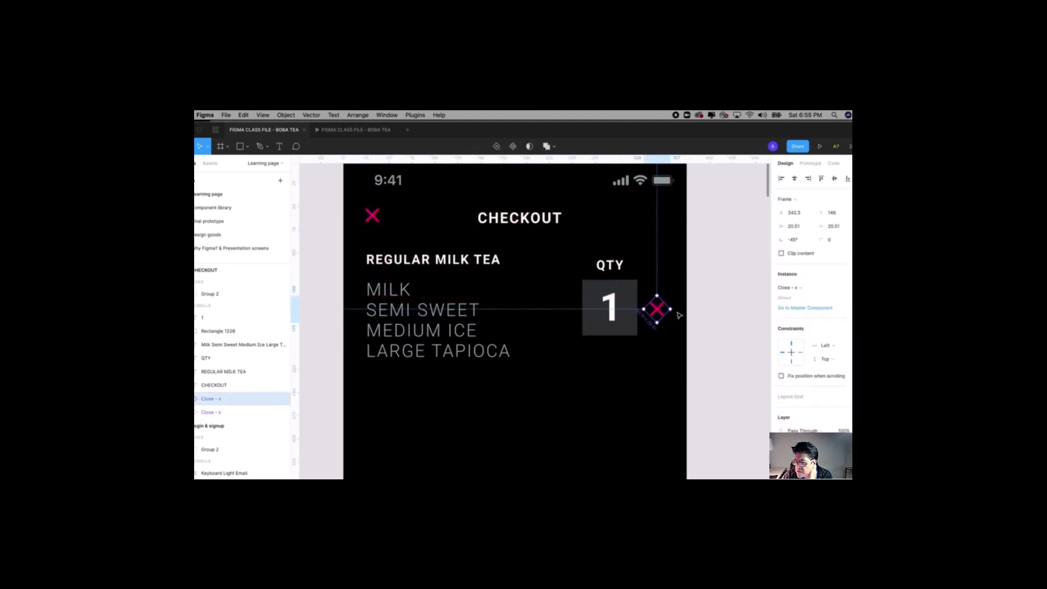
pyautogui.moveTo(677, 311); pyautogui.dragTo(673, 326)
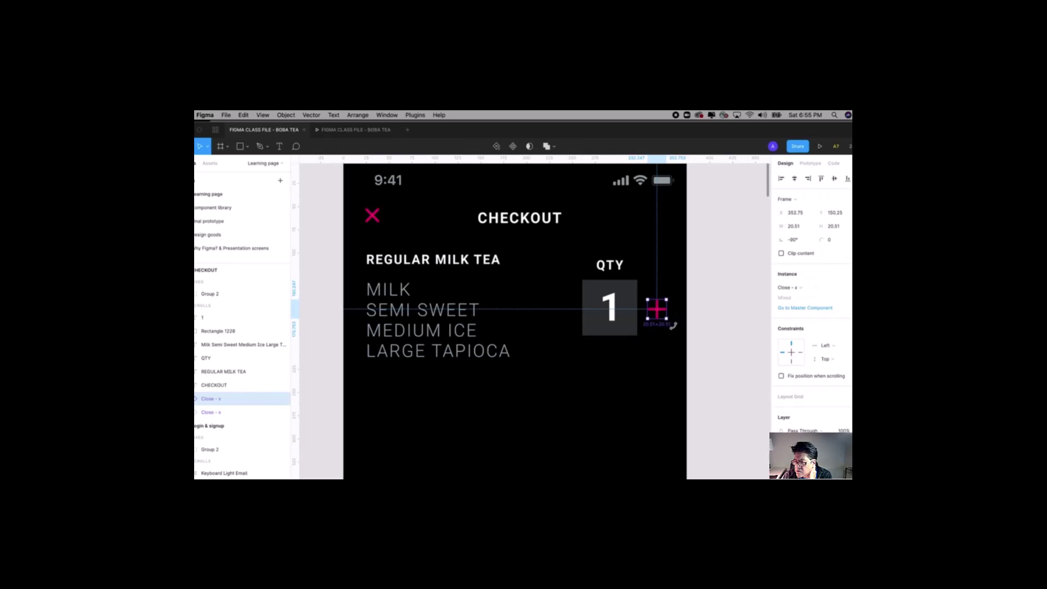
pyautogui.scroll(-2, 699, 294)
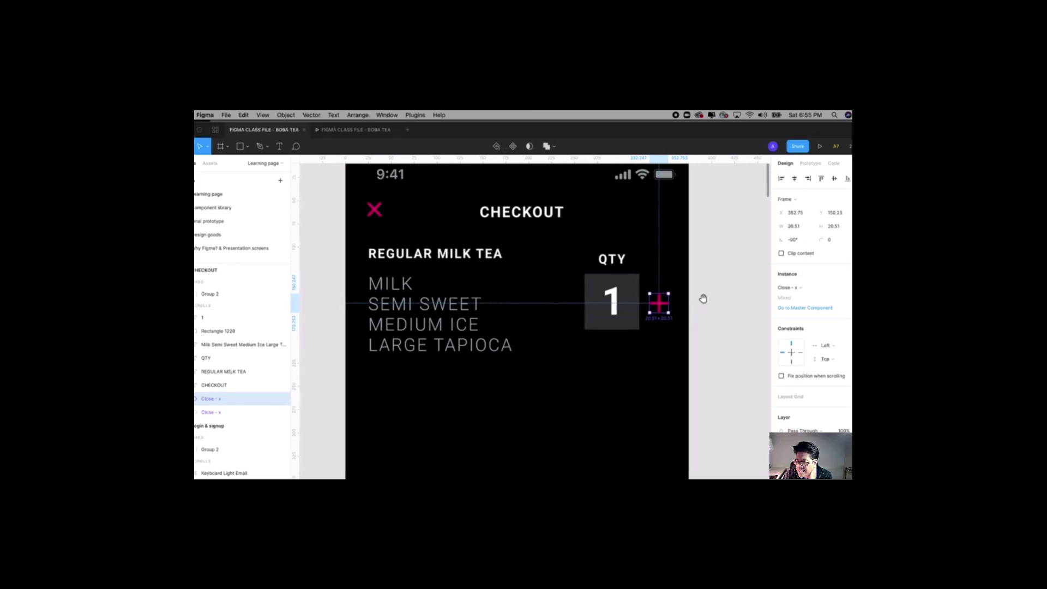
# - Duplicate the plus icon to the left of the quantity box and hide the copy's vertical bar to form a minus
pyautogui.moveTo(658, 304); pyautogui.dragTo(571, 296)
pyautogui.doubleClick(570, 295)
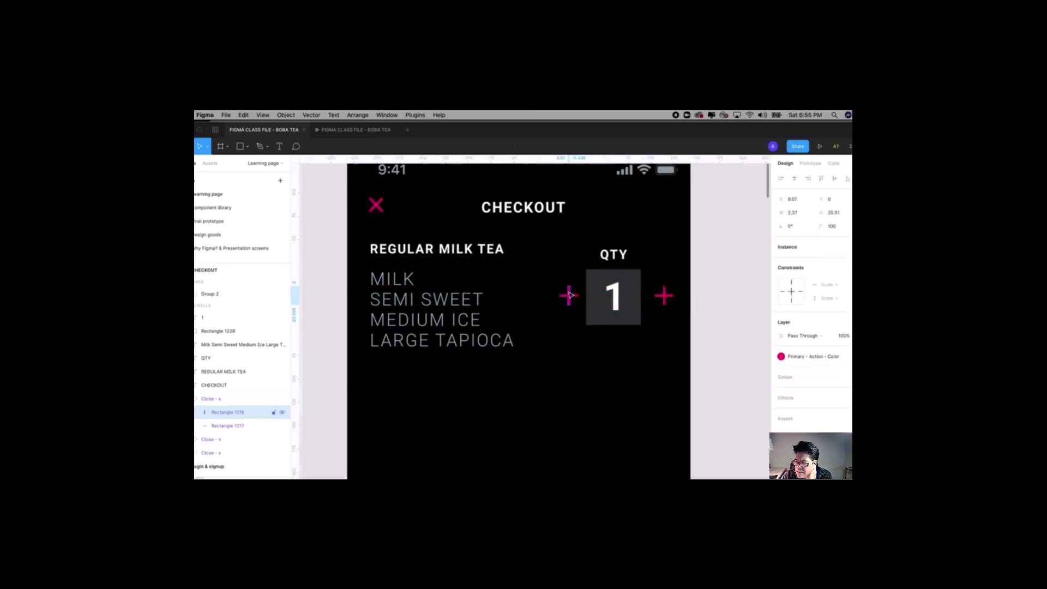
pyautogui.press('super+shift+h')
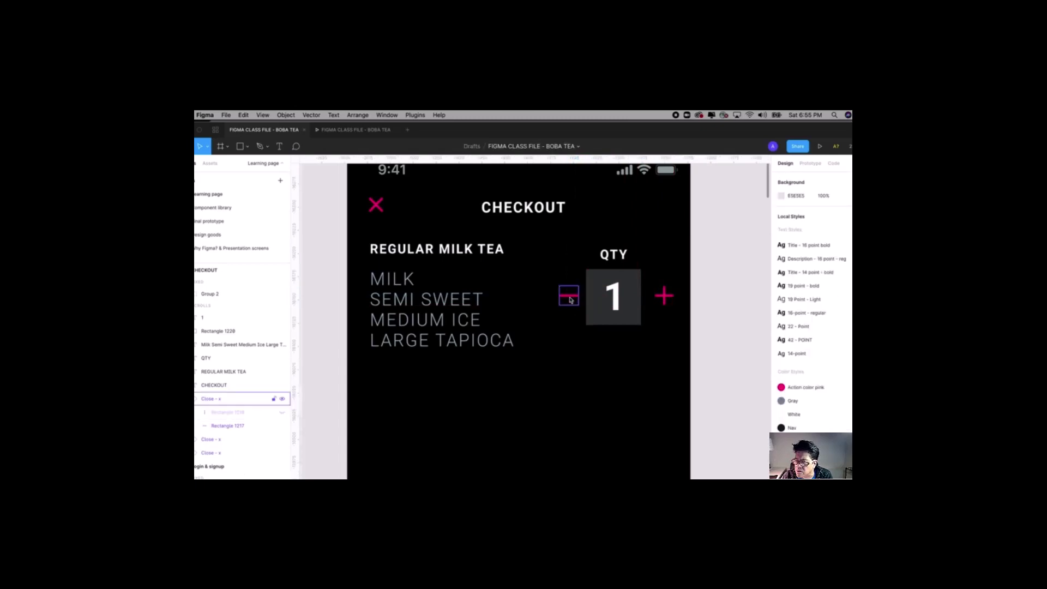
# - Recolor the minus icon's bar with the Cool Gray style and set its layer opacity to 40%
pyautogui.click(571, 300)
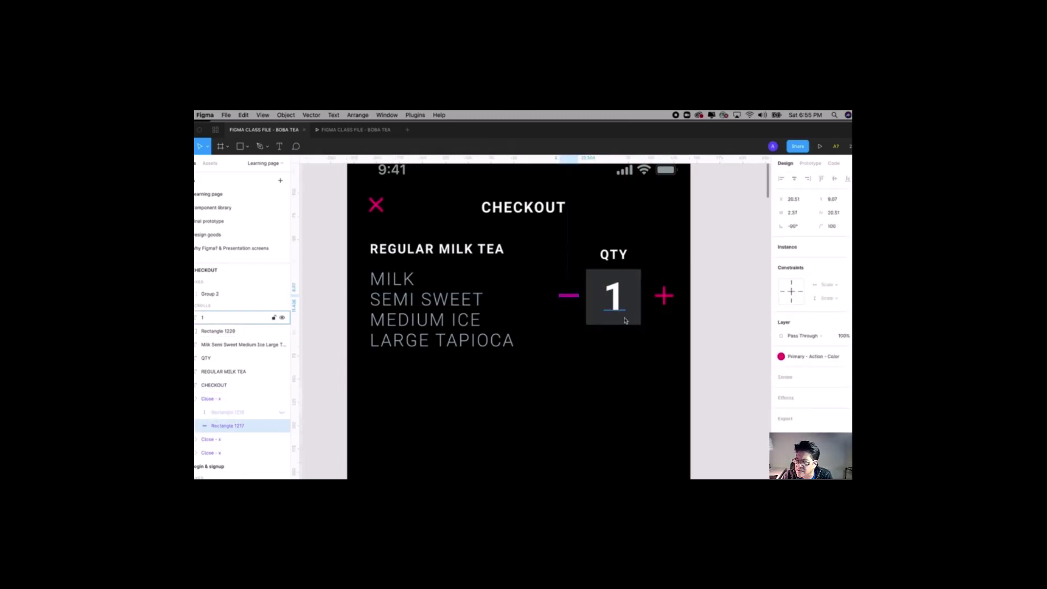
pyautogui.click(815, 358)
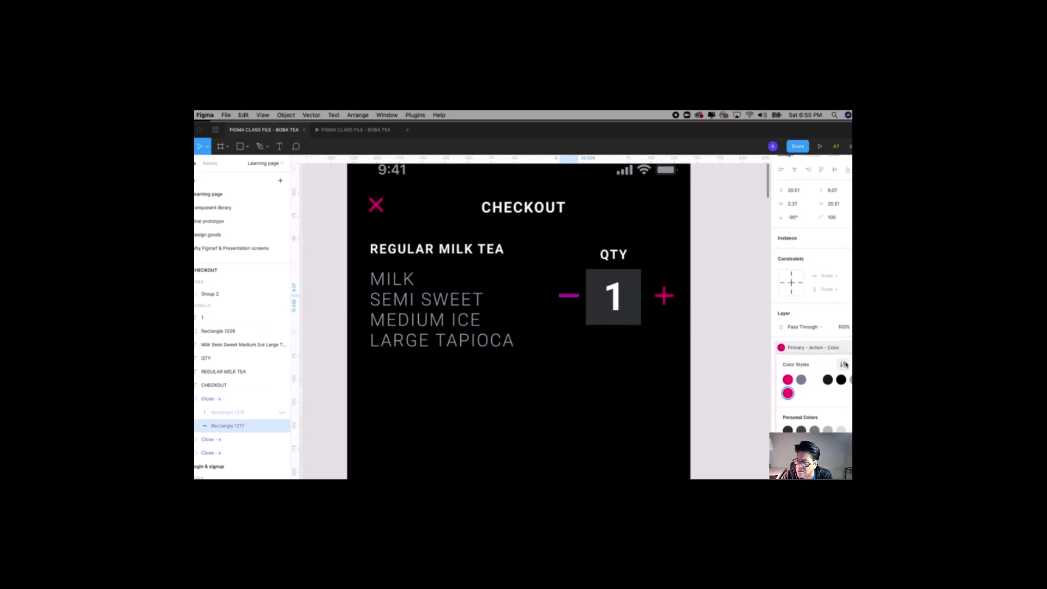
pyautogui.click(801, 380)
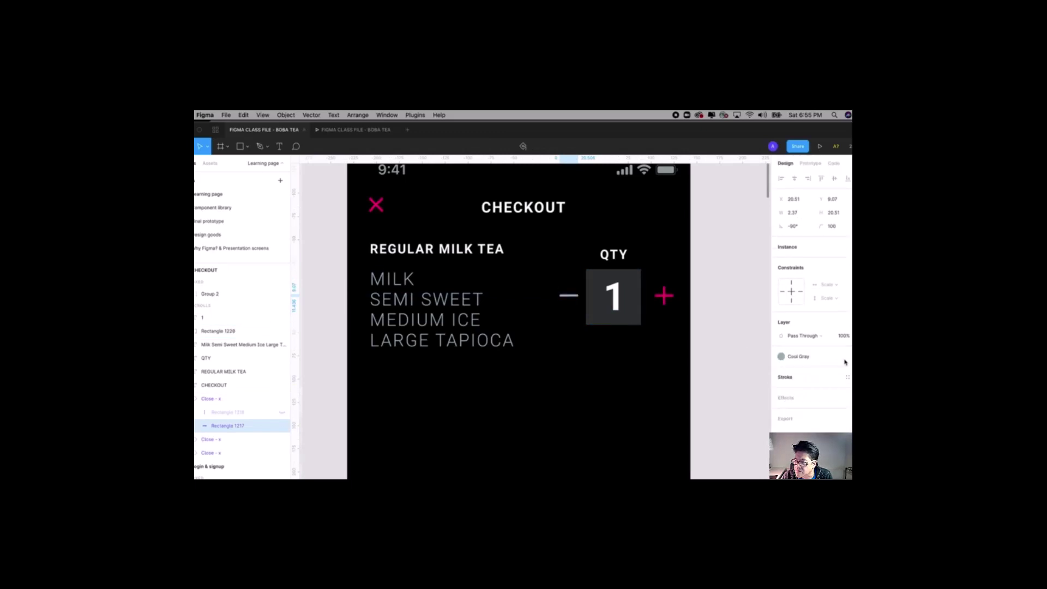
pyautogui.click(841, 336)
pyautogui.press('Return')
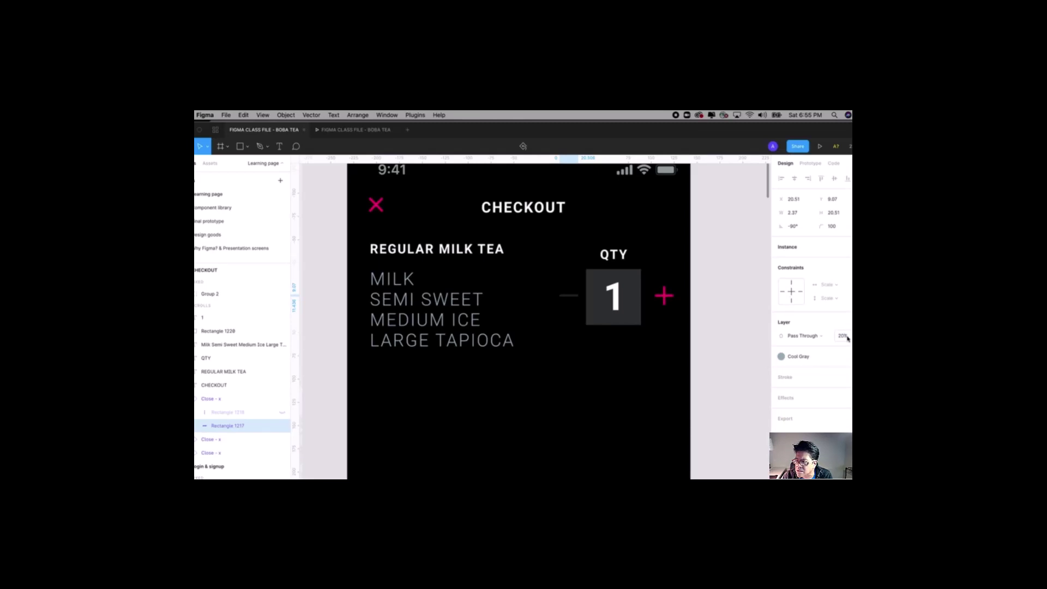
pyautogui.click(844, 336)
pyautogui.write('40')
pyautogui.press('Return')
pyautogui.click(725, 311)
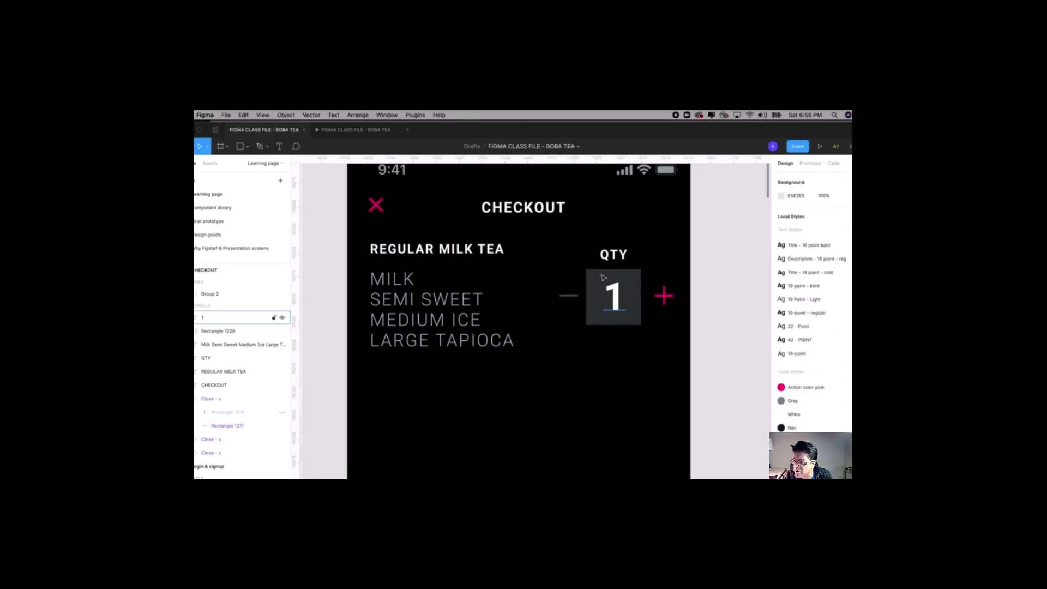
# - Move the plus icon slightly closer to the quantity box
pyautogui.click(662, 298)
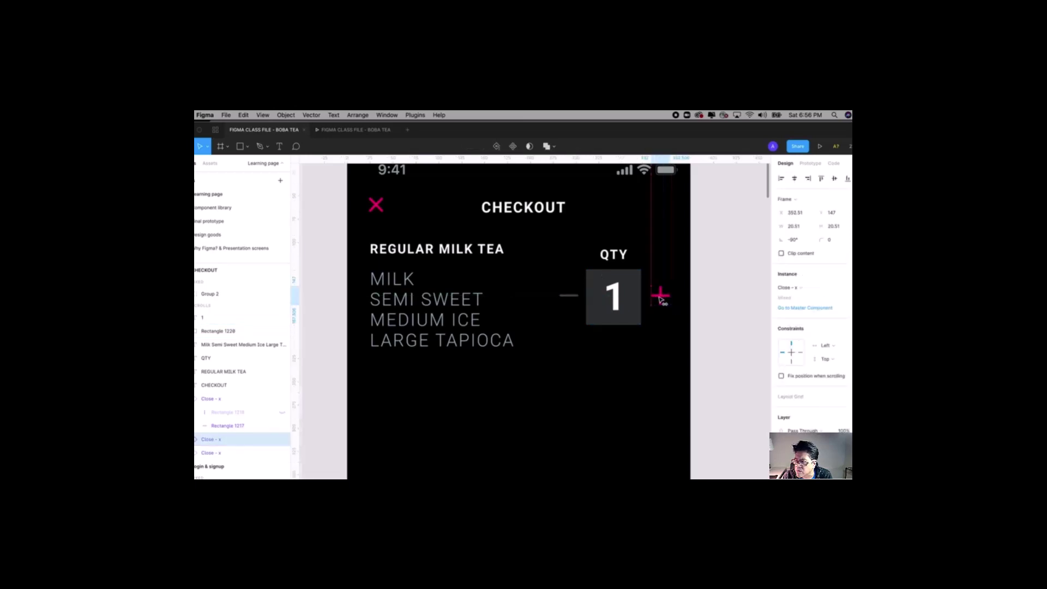
pyautogui.moveTo(661, 299); pyautogui.dragTo(659, 299)
pyautogui.press('-')
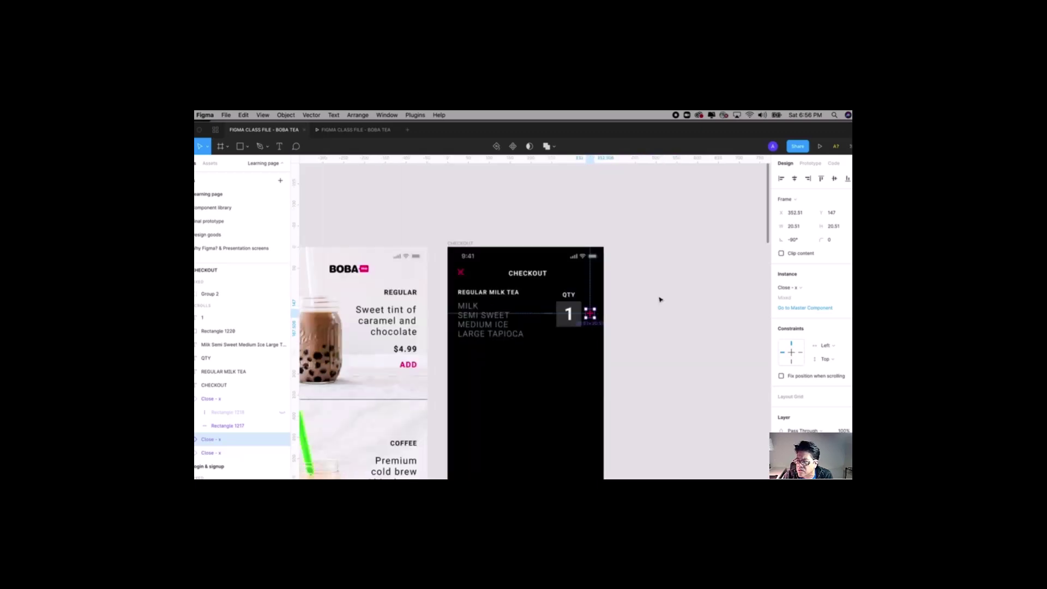
pyautogui.scroll(-2, 657, 294)
pyautogui.click(657, 268)
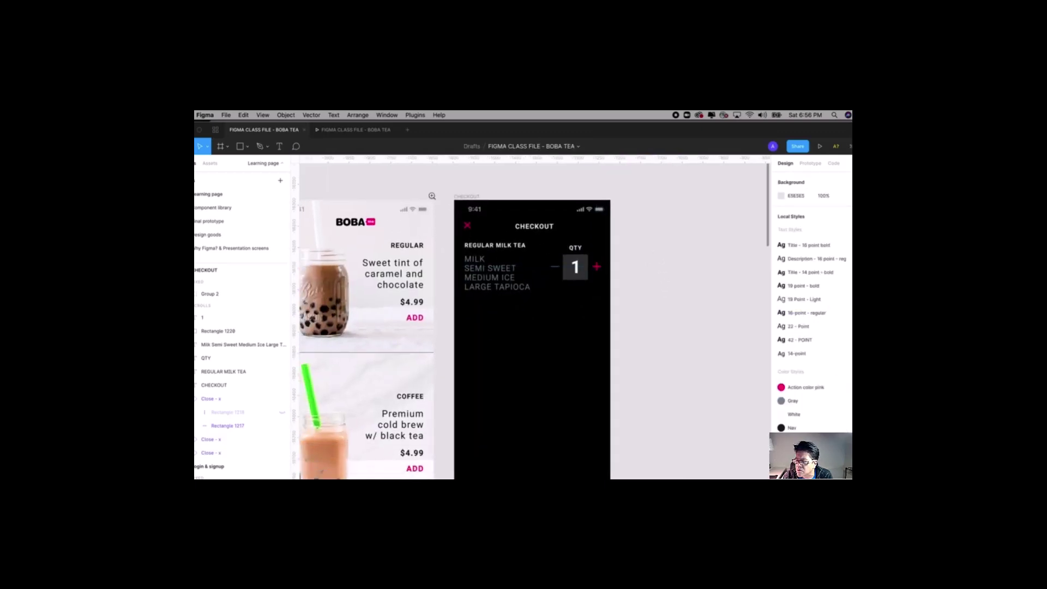
# - Duplicate the REGULAR MILK TEA heading below the drink options and change the copy's text to EDIT
pyautogui.press('+')
pyautogui.click(491, 235)
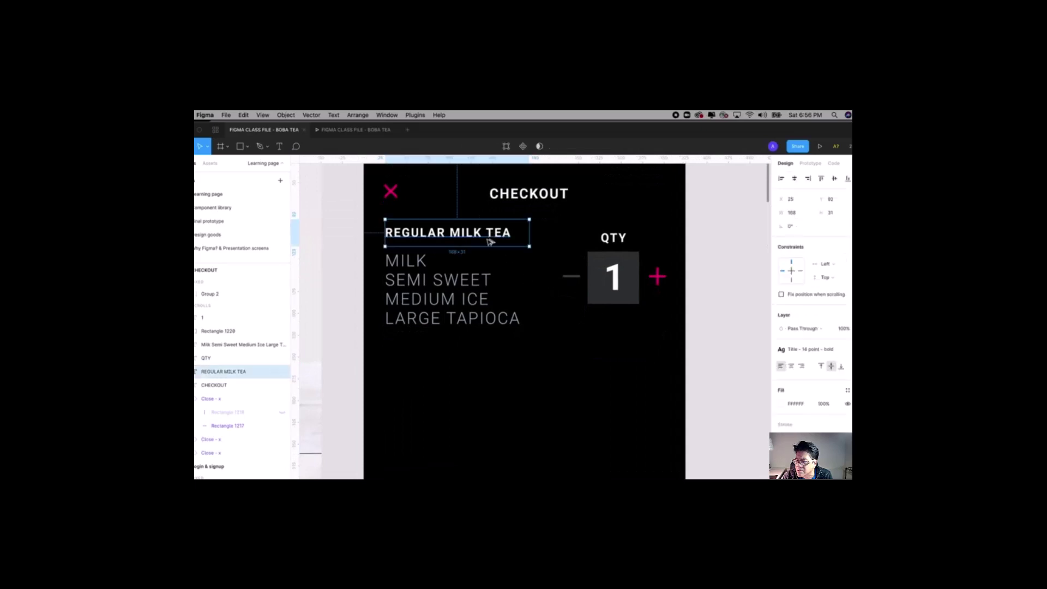
pyautogui.moveTo(491, 234); pyautogui.dragTo(498, 356)
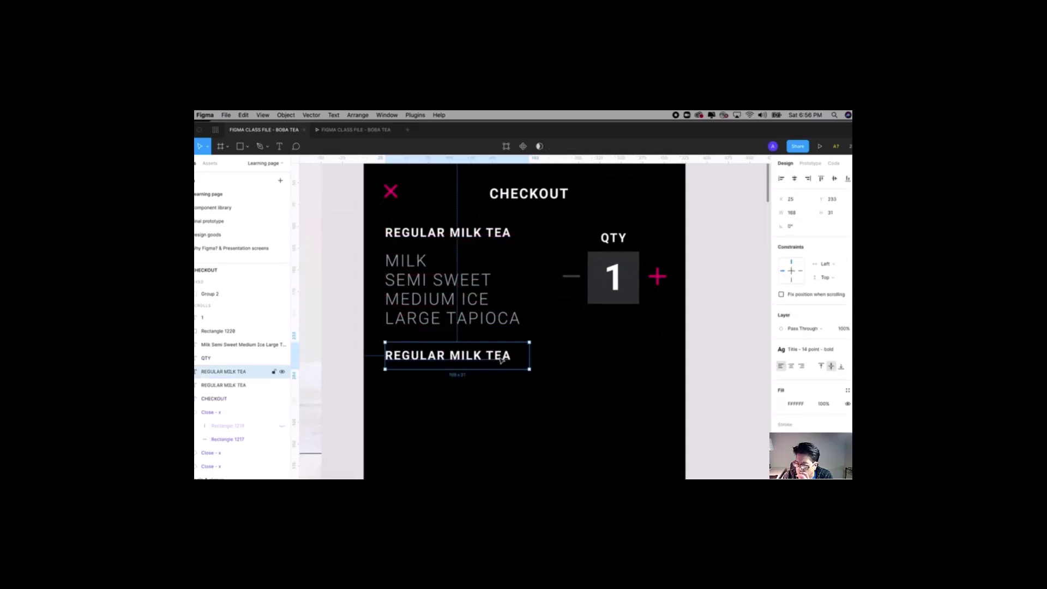
pyautogui.doubleClick(498, 356)
pyautogui.write('EDIT')
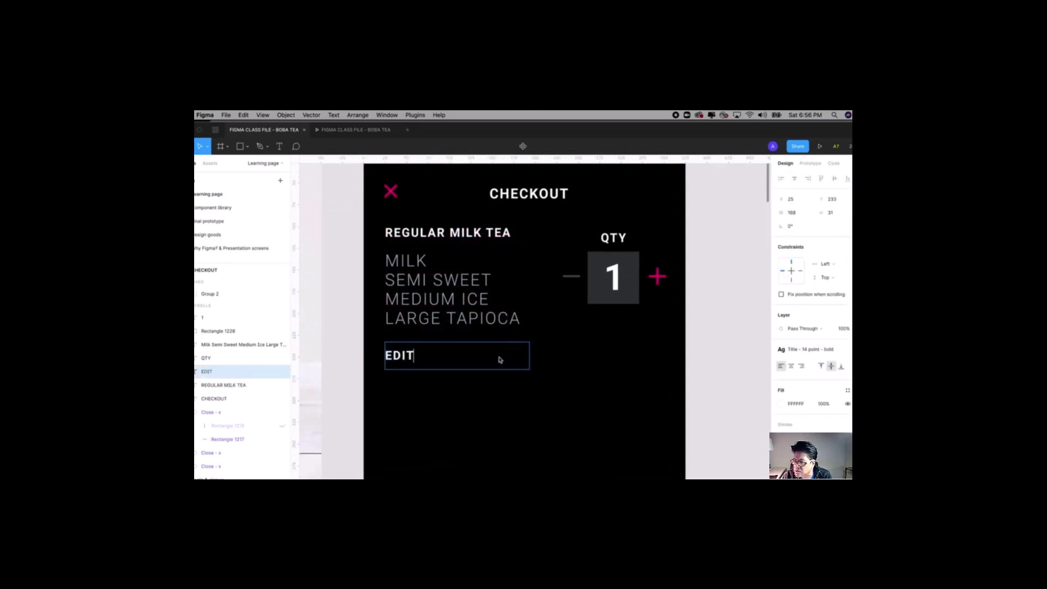
# - Narrow the EDIT text box to about 45 px and apply the Primary - Action - Color style to its fill
pyautogui.press('Escape')
pyautogui.moveTo(529, 355); pyautogui.dragTo(429, 356)
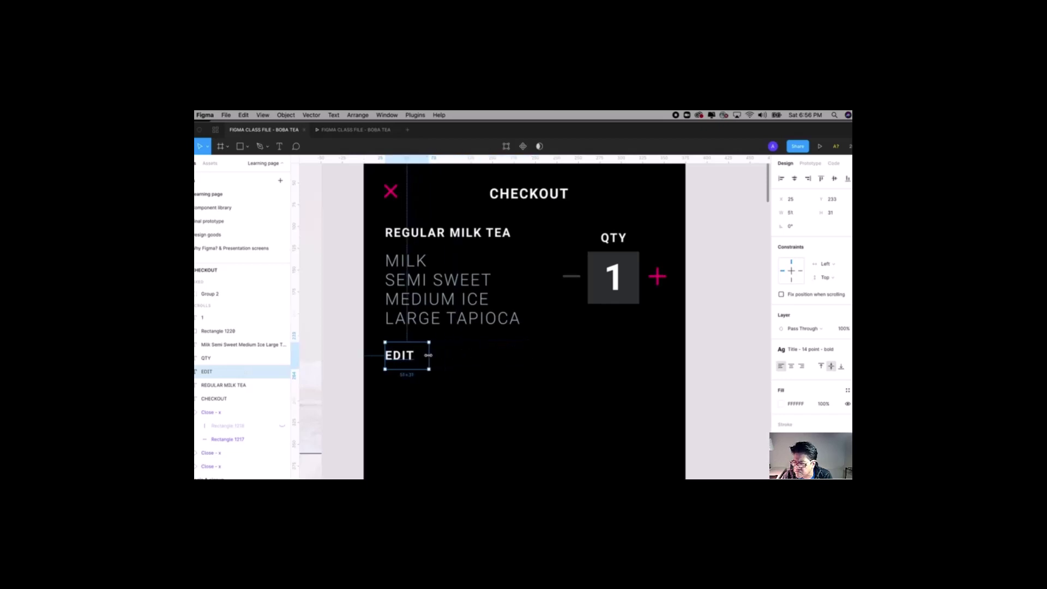
pyautogui.click(848, 390)
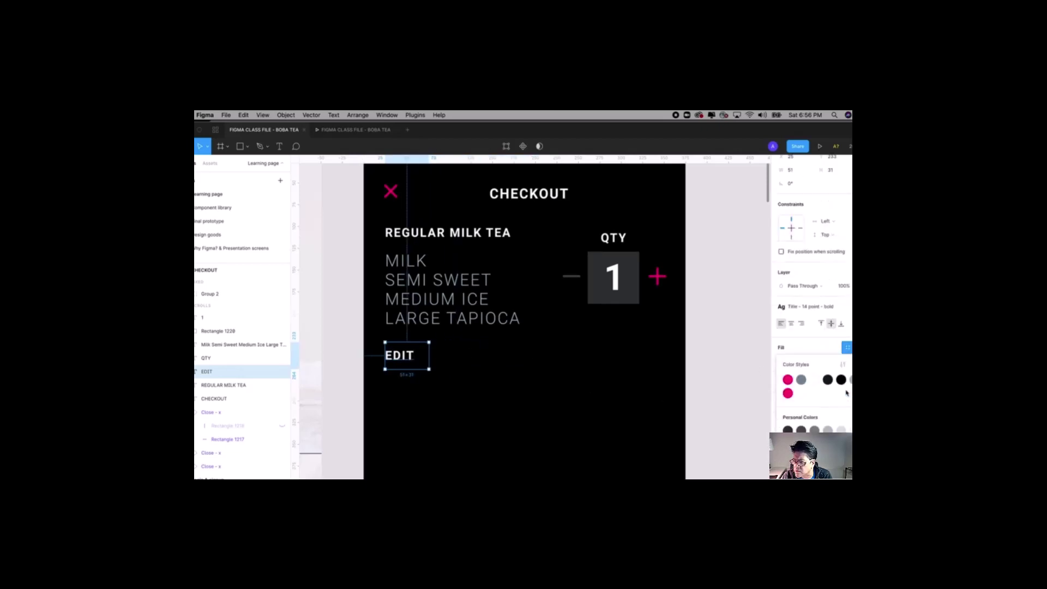
pyautogui.click(789, 393)
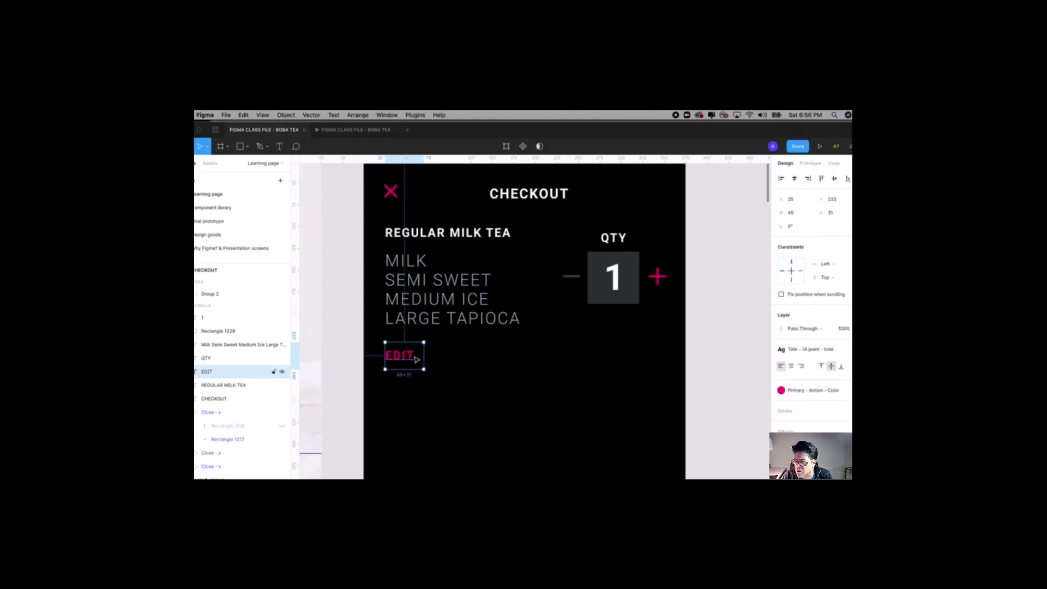
# - Duplicate the EDIT label beside the original, widen the copy's text box and change its text to REMOVE
pyautogui.moveTo(429, 355); pyautogui.dragTo(463, 360)
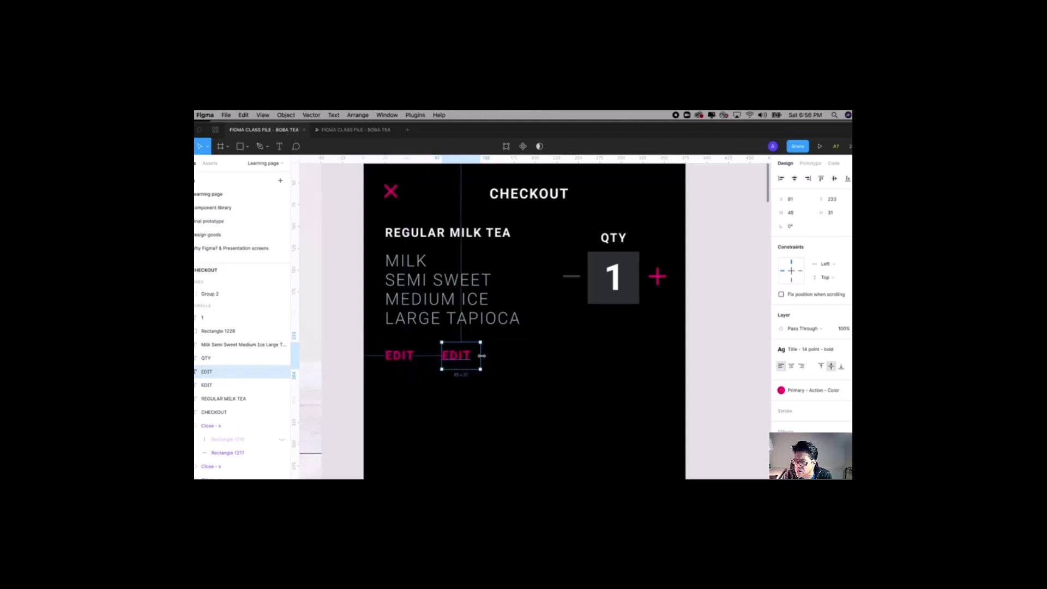
pyautogui.doubleClick(463, 359)
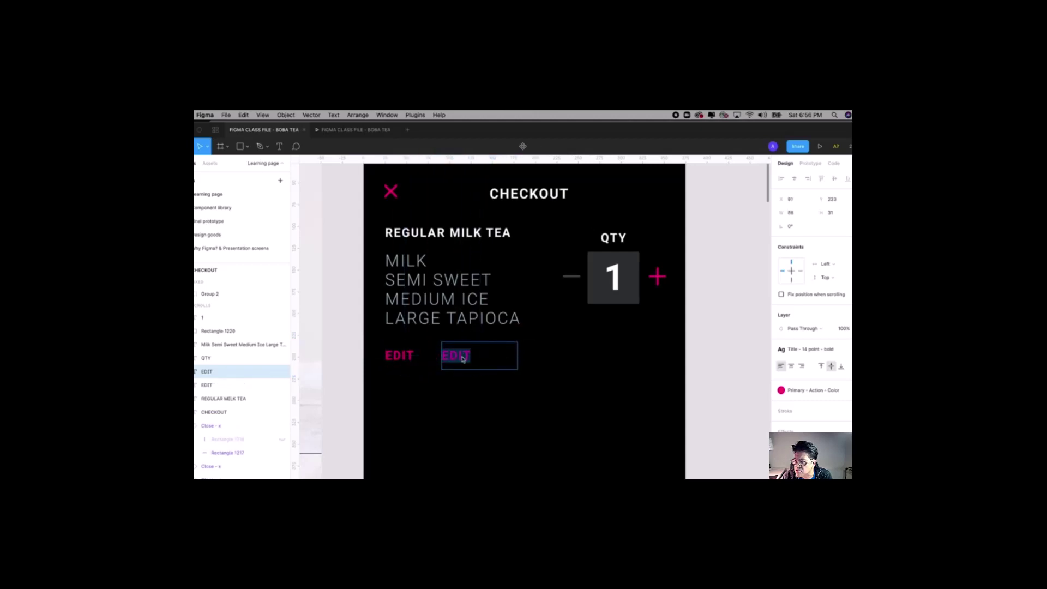
pyautogui.write('REMOVE')
pyautogui.click(344, 331)
# - Draw a vertical divider line about 21 px long between the EDIT and REMOVE labels
pyautogui.hscroll(-1, 349, 330)
pyautogui.moveTo(350, 243); pyautogui.dragTo(568, 442)
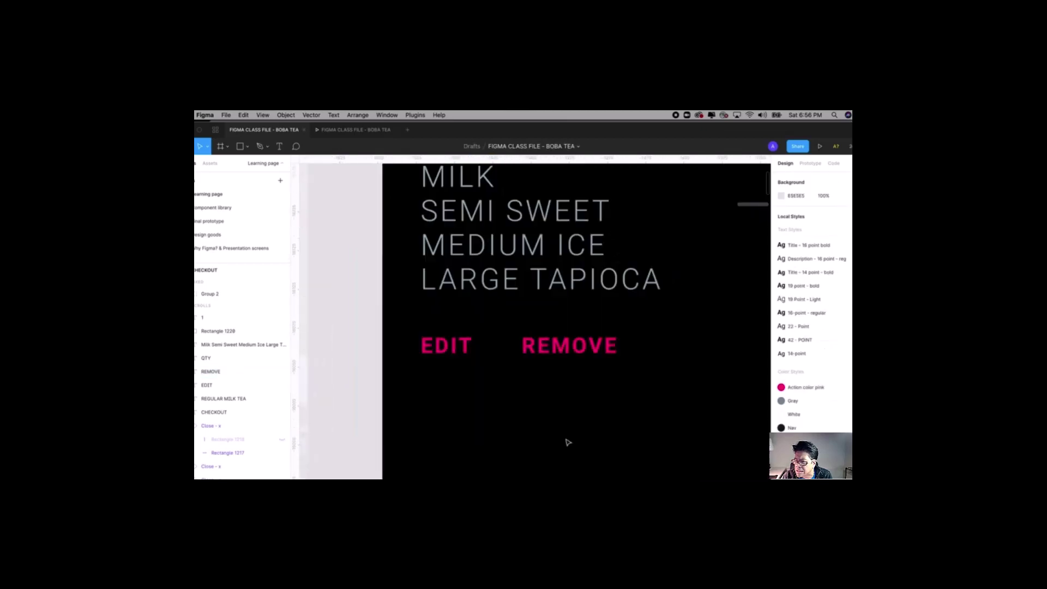
pyautogui.click(247, 147)
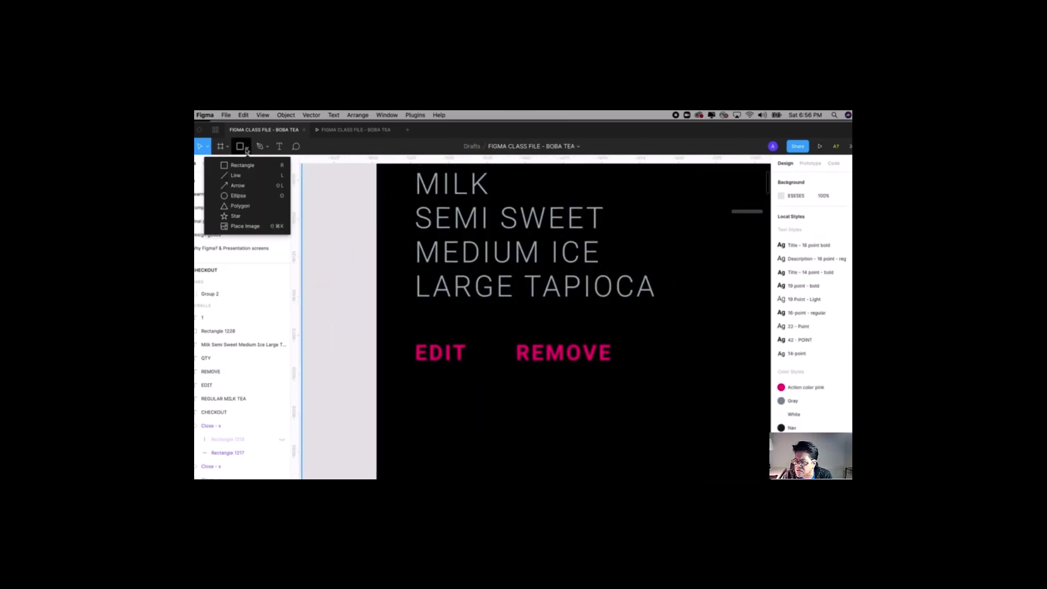
pyautogui.click(237, 176)
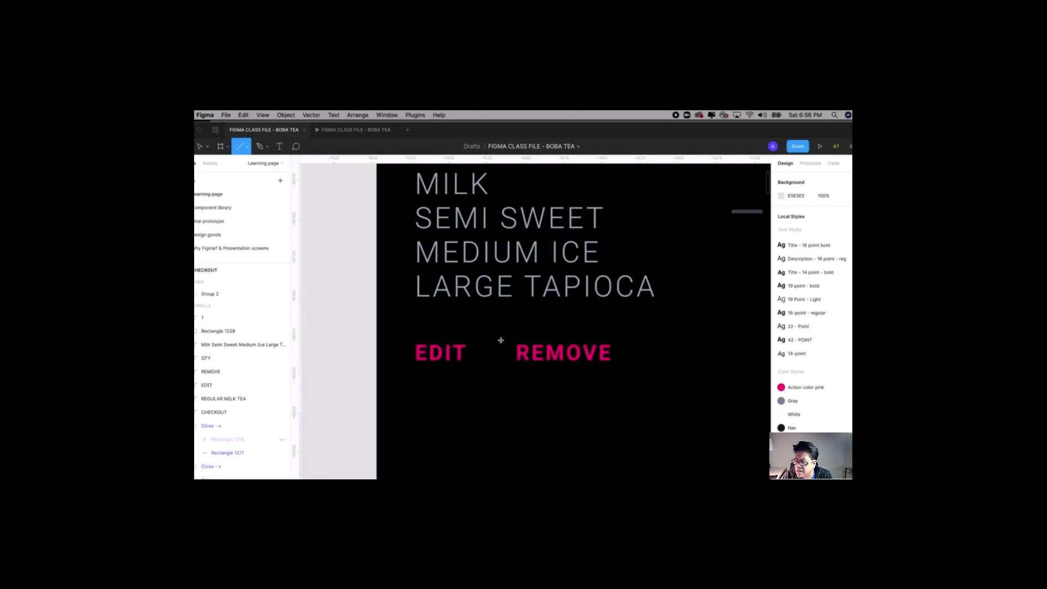
pyautogui.moveTo(492, 334); pyautogui.dragTo(494, 367)
pyautogui.click(240, 146)
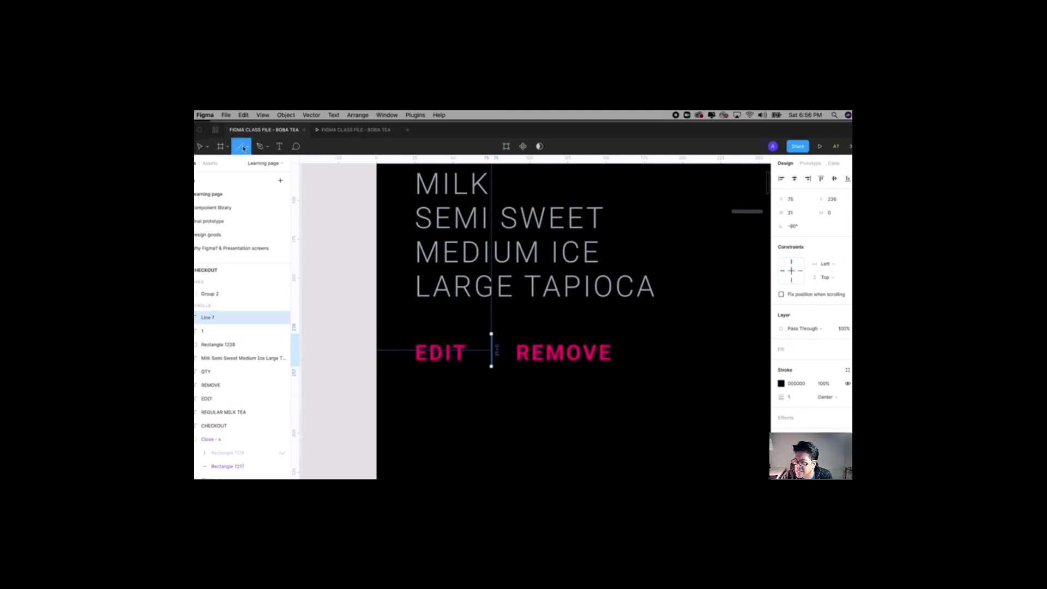
pyautogui.click(247, 146)
pyautogui.click(242, 186)
# - Apply the Cool Gray style to the divider line's stroke and set its layer opacity to 30%
pyautogui.click(847, 371)
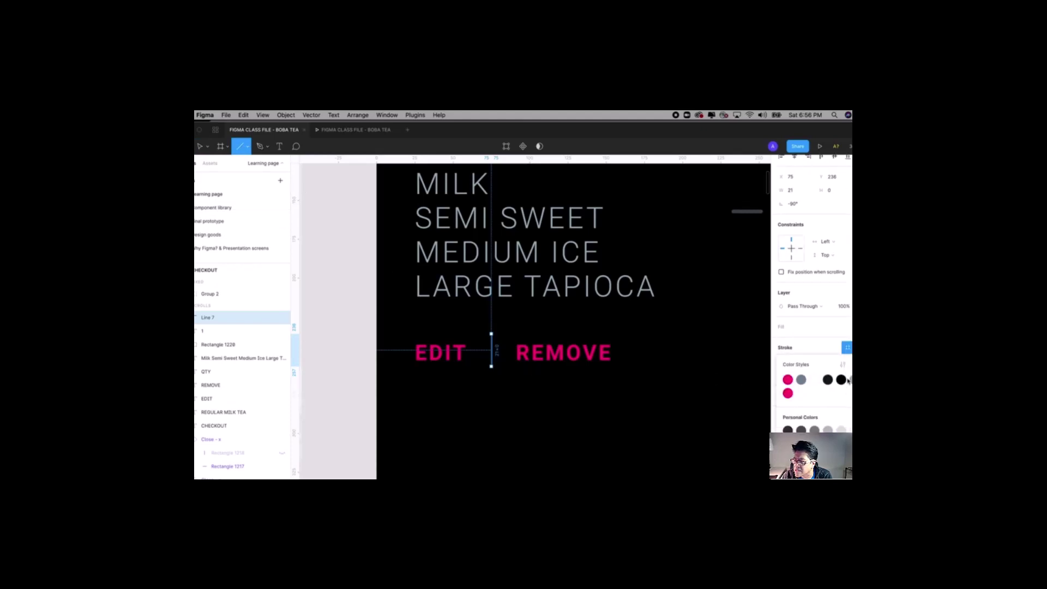
pyautogui.click(801, 380)
pyautogui.click(824, 328)
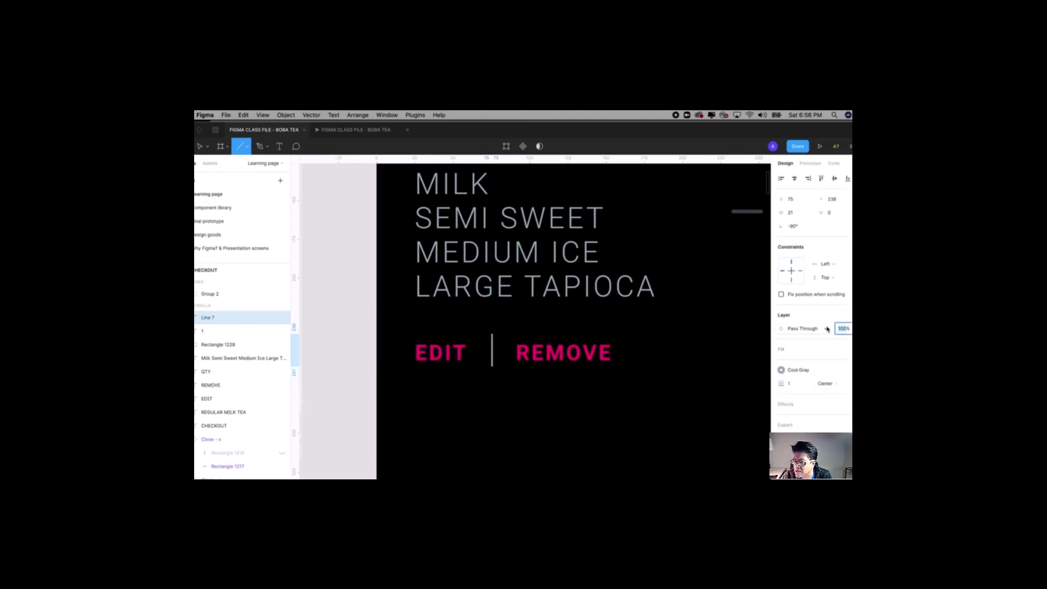
pyautogui.write('20')
pyautogui.press('Return')
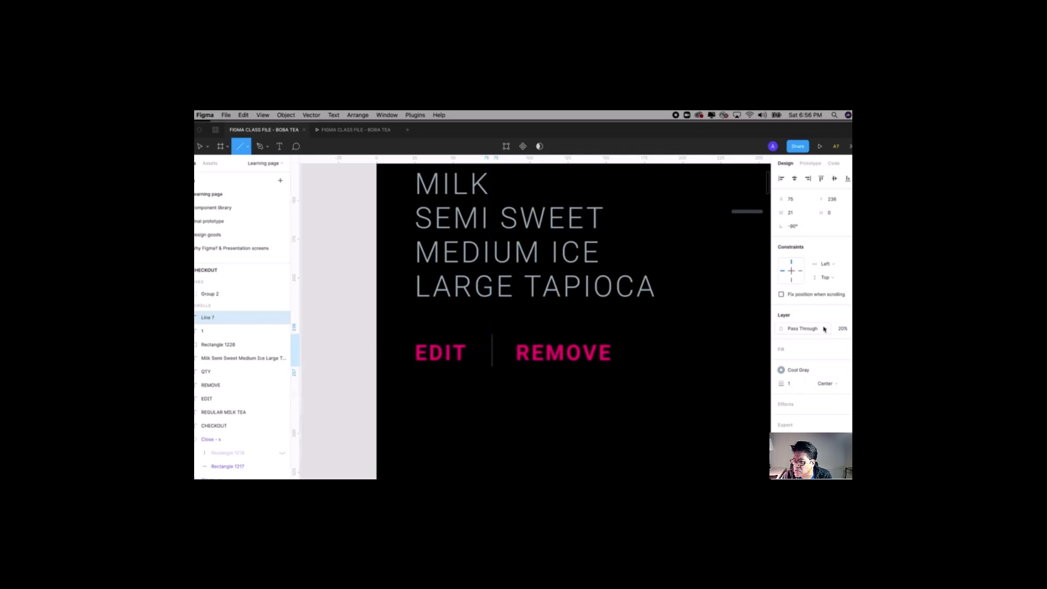
pyautogui.click(841, 329)
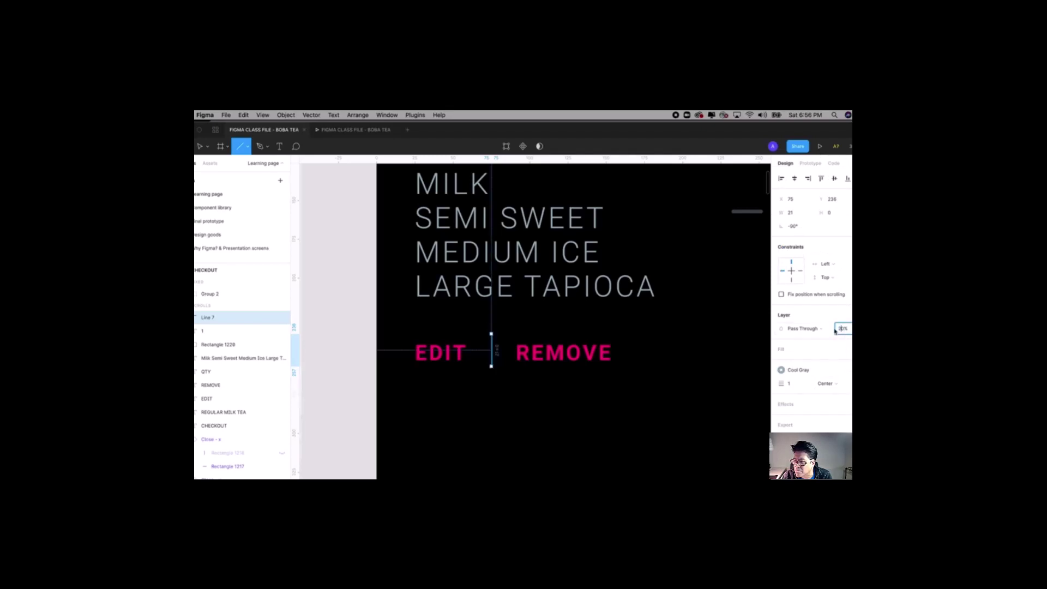
pyautogui.press('Return')
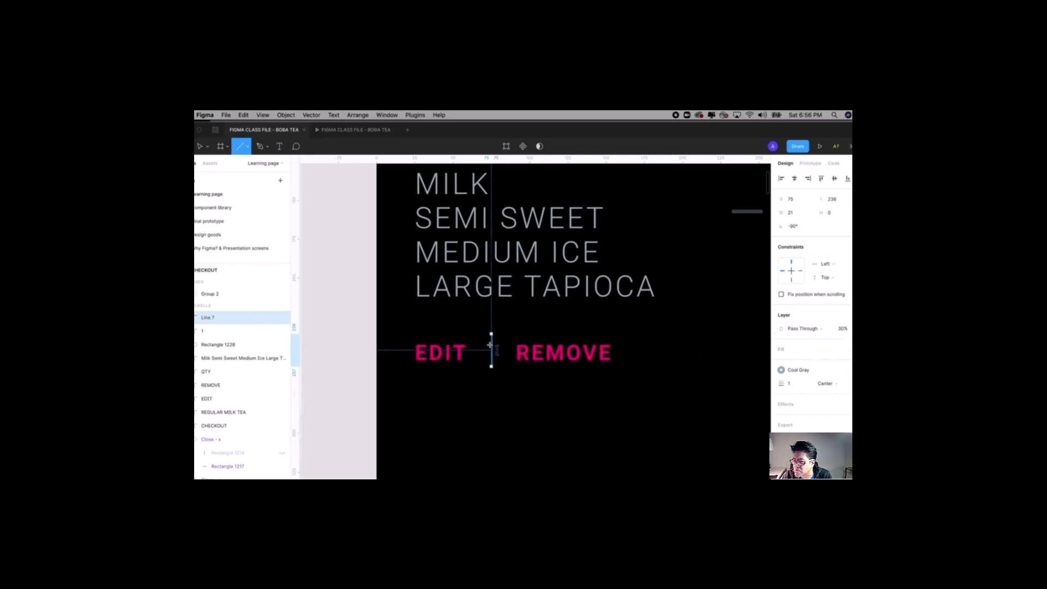
# - Move the divider line slightly down to center it on the EDIT and REMOVE labels
pyautogui.press('v')
pyautogui.moveTo(494, 349); pyautogui.dragTo(492, 352)
pyautogui.scroll(-5, 493, 352)
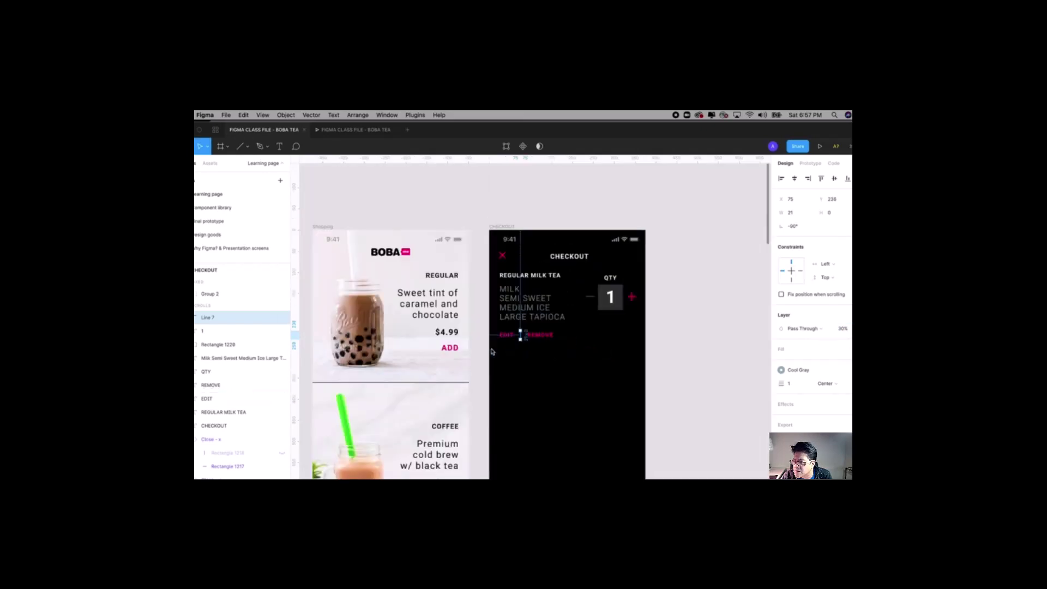
pyautogui.click(705, 306)
pyautogui.moveTo(704, 307); pyautogui.dragTo(676, 286)
pyautogui.scroll(-2, 676, 285)
pyautogui.press('-')
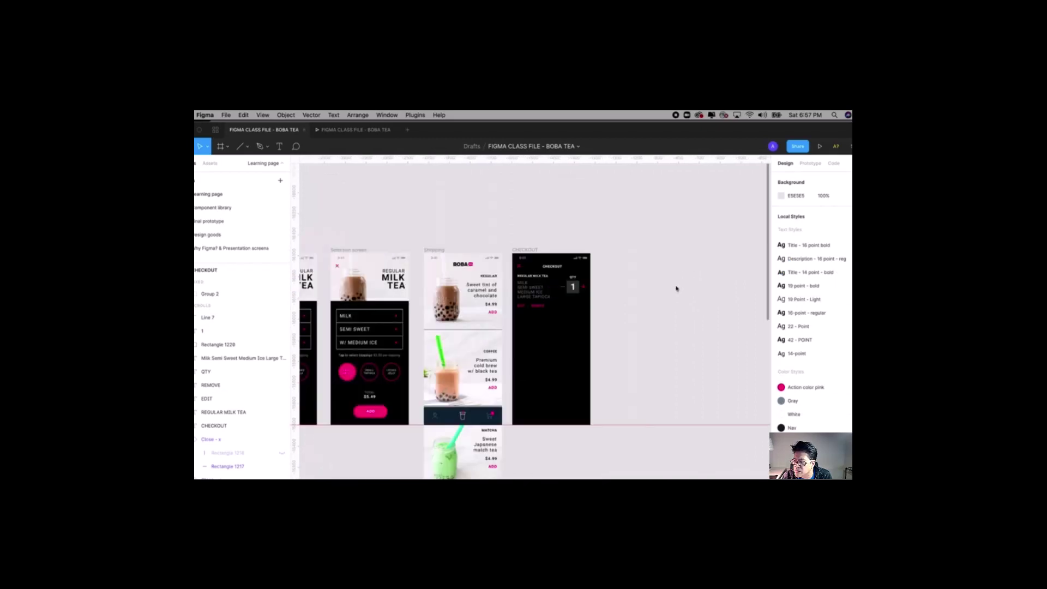
pyautogui.moveTo(407, 301); pyautogui.dragTo(563, 461)
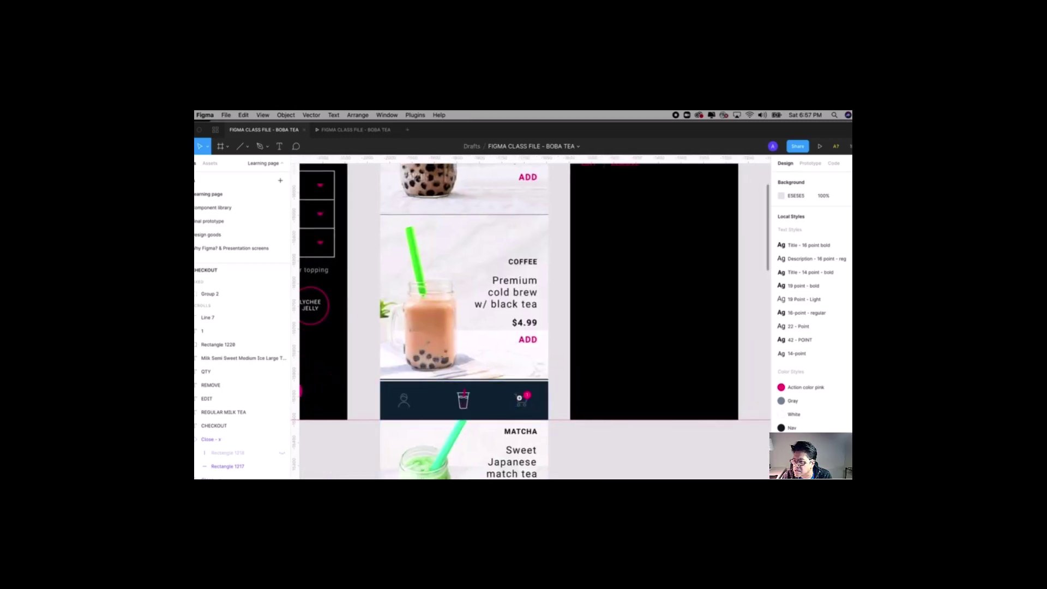
# - Group the shopping cart icon with its pink badge circle in the Shopping screen's navigation bar
pyautogui.scroll(5, 521, 420)
pyautogui.click(551, 306)
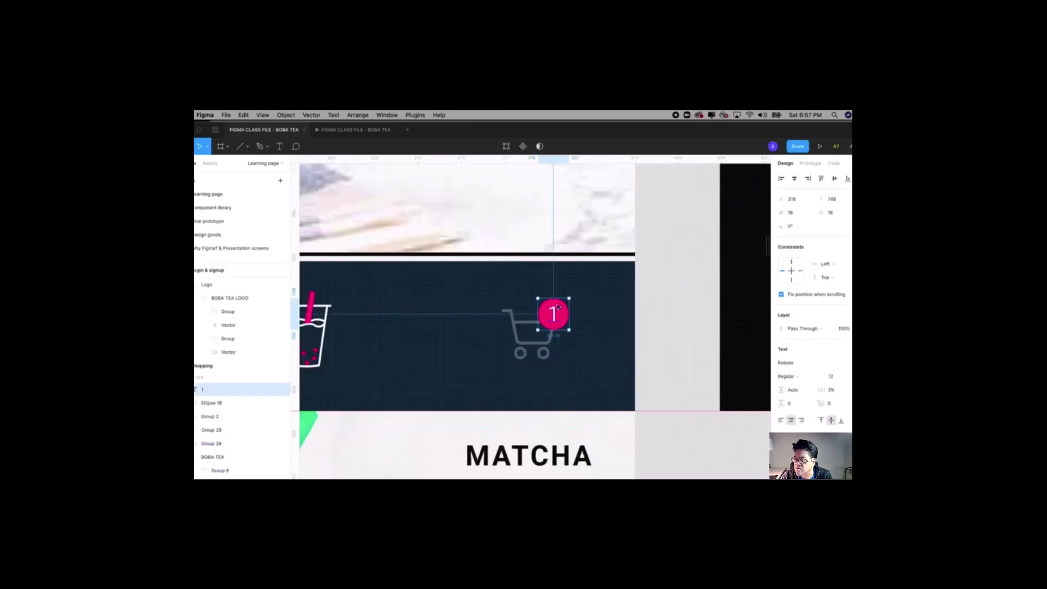
pyautogui.click(568, 309)
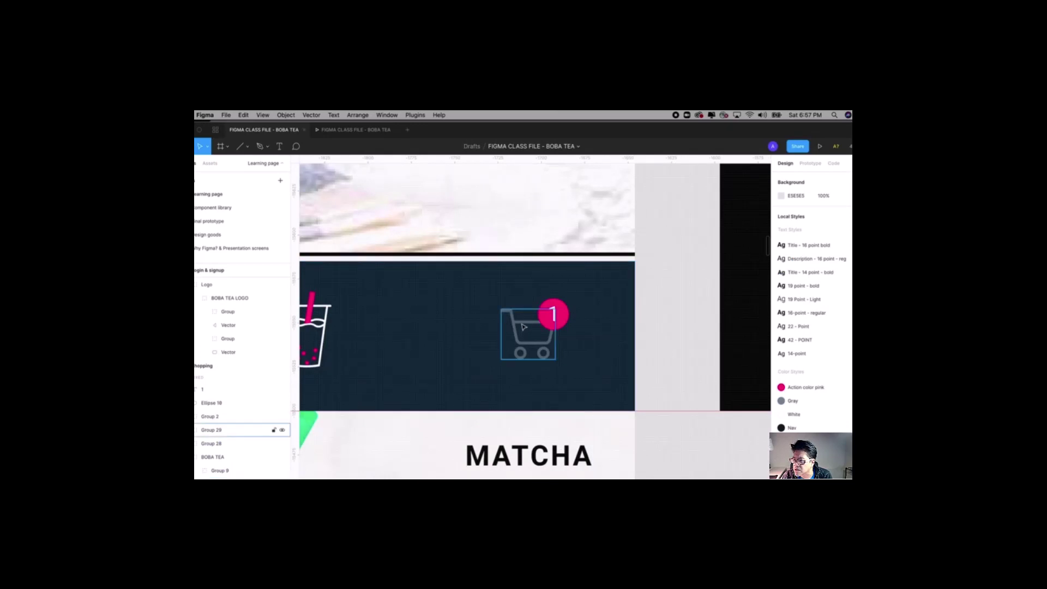
pyautogui.click(524, 327)
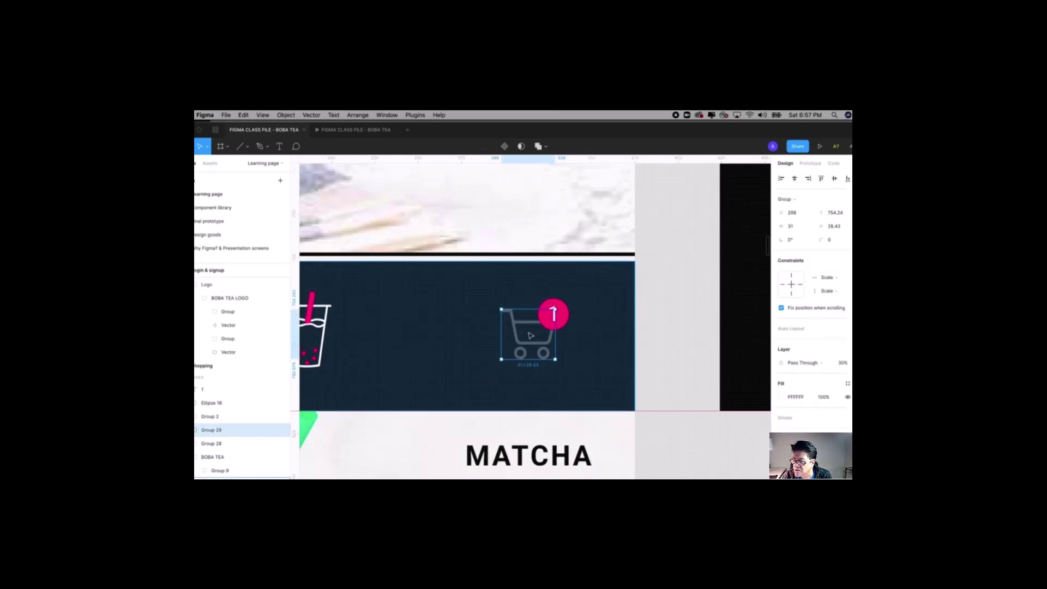
pyautogui.keyDown('shift'); pyautogui.click(567, 312); pyautogui.keyUp('shift')
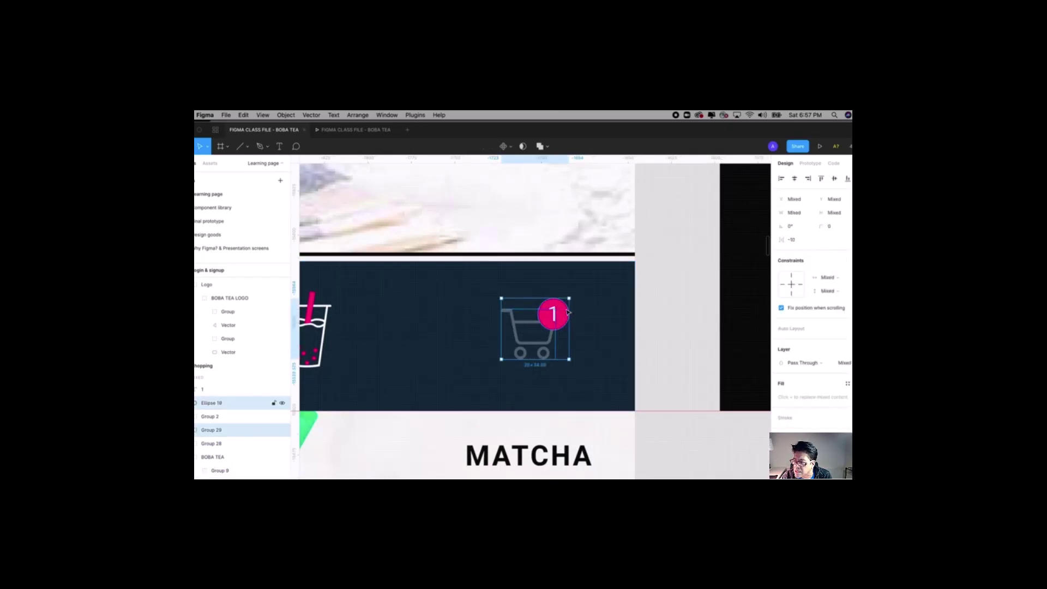
pyautogui.rightClick(565, 310)
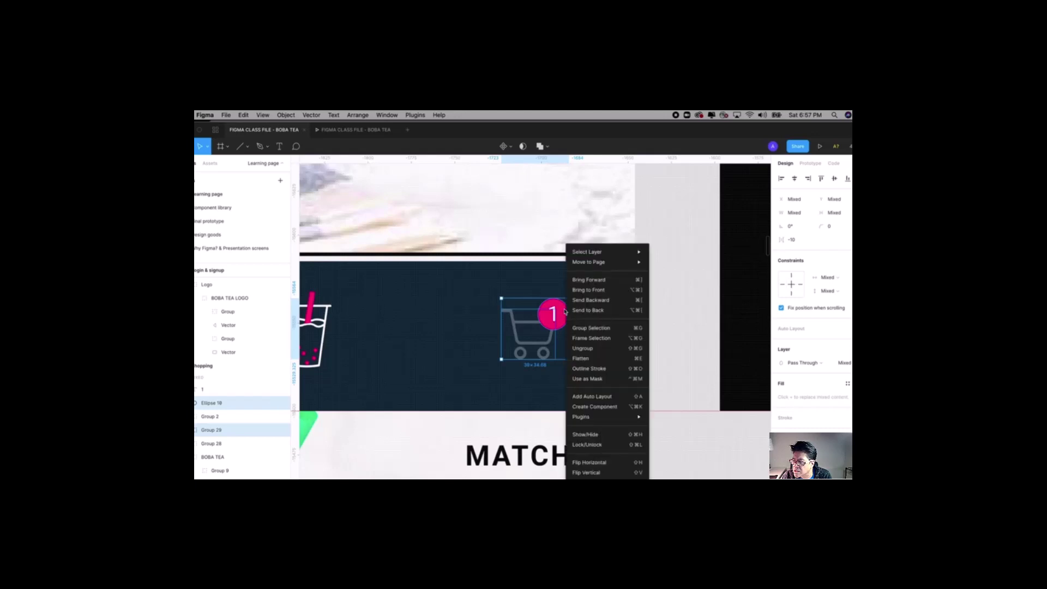
pyautogui.click(592, 329)
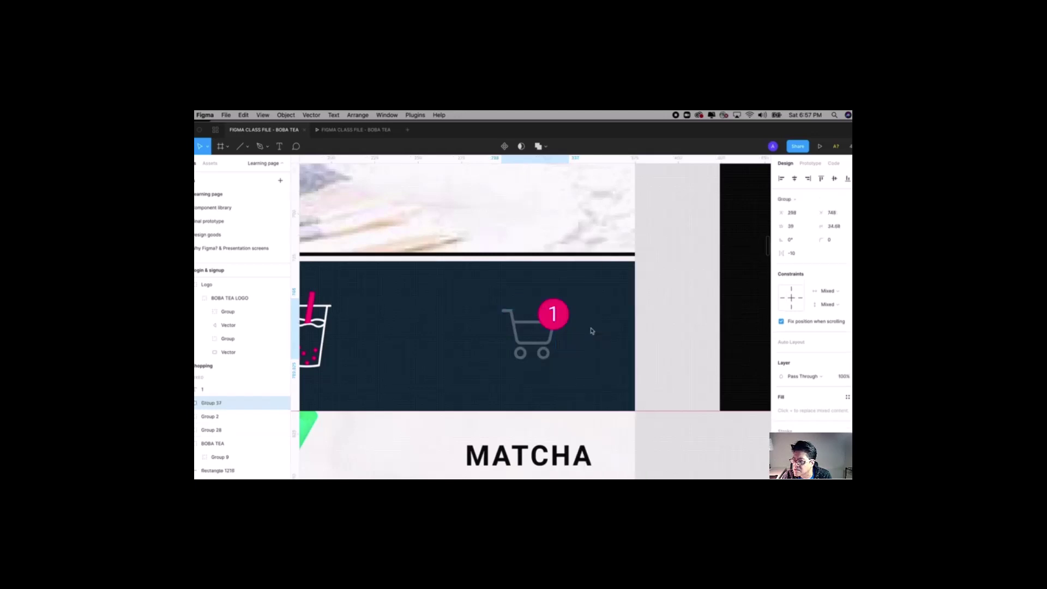
# - Add a prototype connection from the grouped cart icon on the Shopping screen to the CHECKOUT frame
pyautogui.scroll(-5, 548, 308)
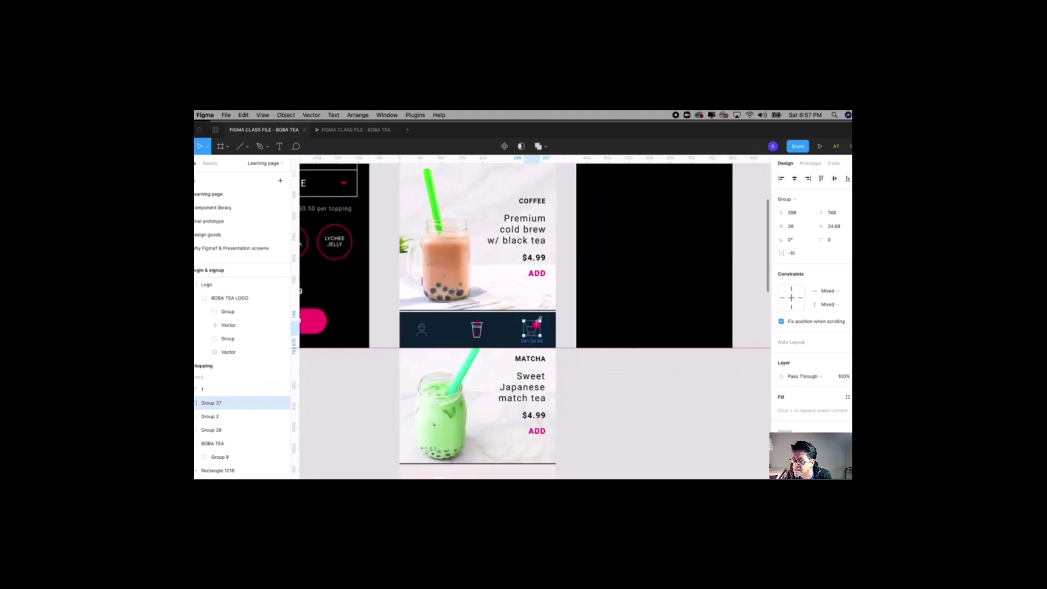
pyautogui.click(811, 164)
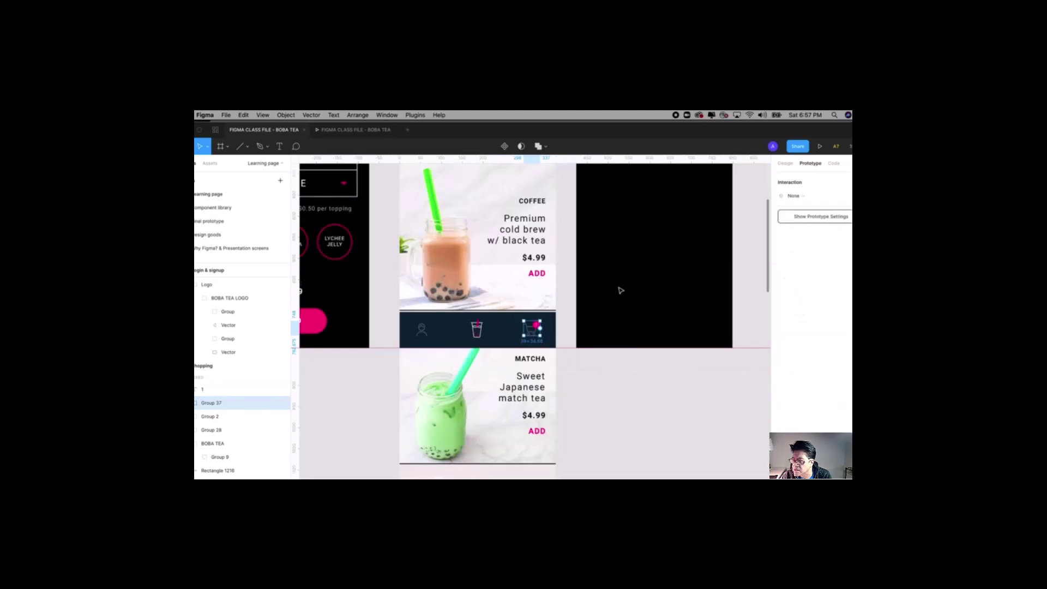
pyautogui.hscroll(4, 619, 289)
pyautogui.scroll(2, 620, 290)
pyautogui.moveTo(443, 377); pyautogui.dragTo(562, 353)
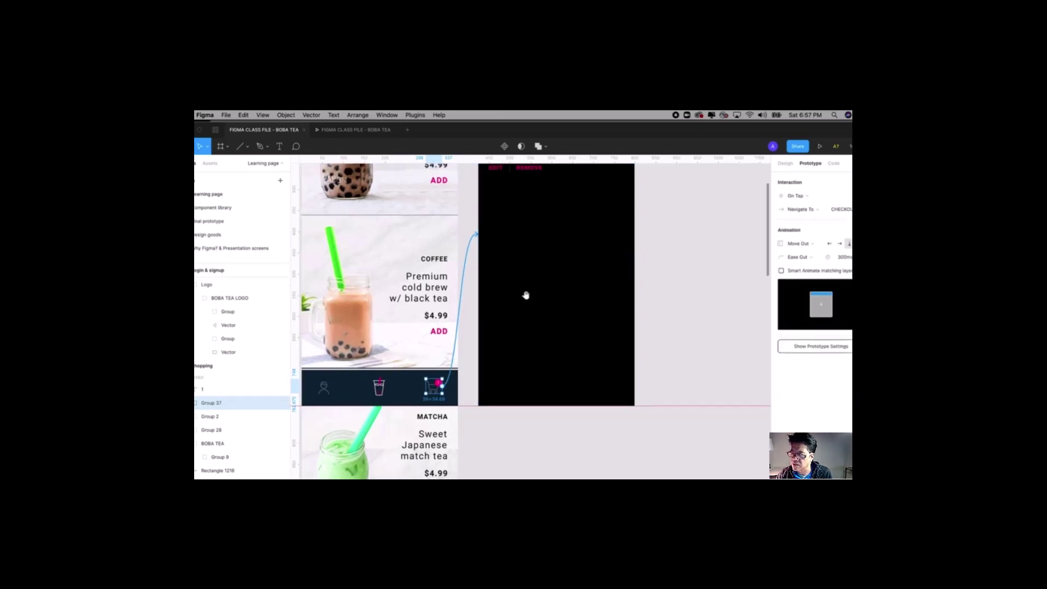
pyautogui.moveTo(526, 294); pyautogui.dragTo(544, 404)
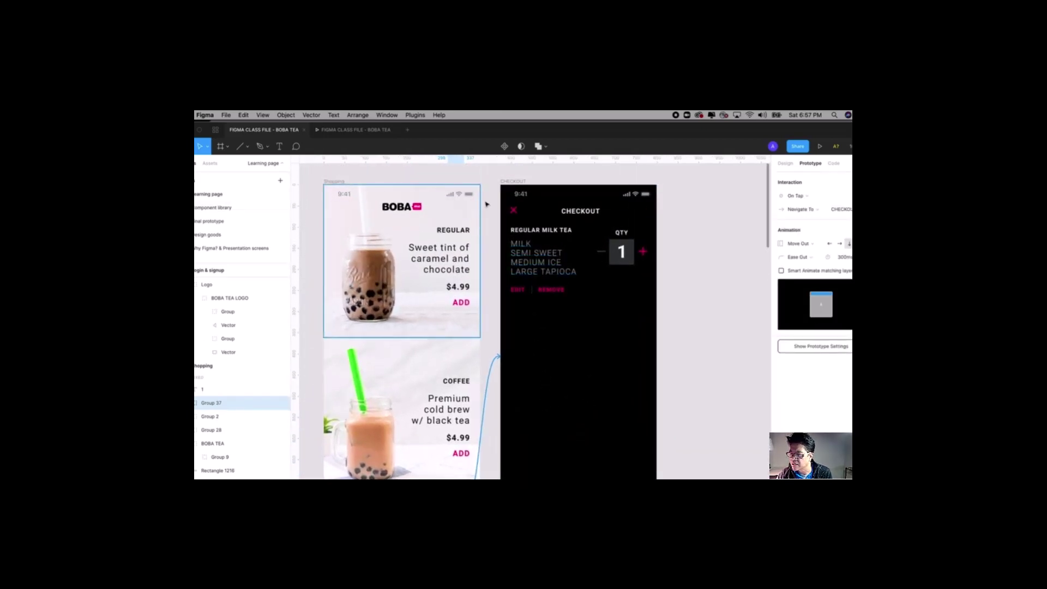
# - Keep the cart connection's On Tap trigger and set its animation to Move In
pyautogui.click(799, 196)
pyautogui.click(800, 197)
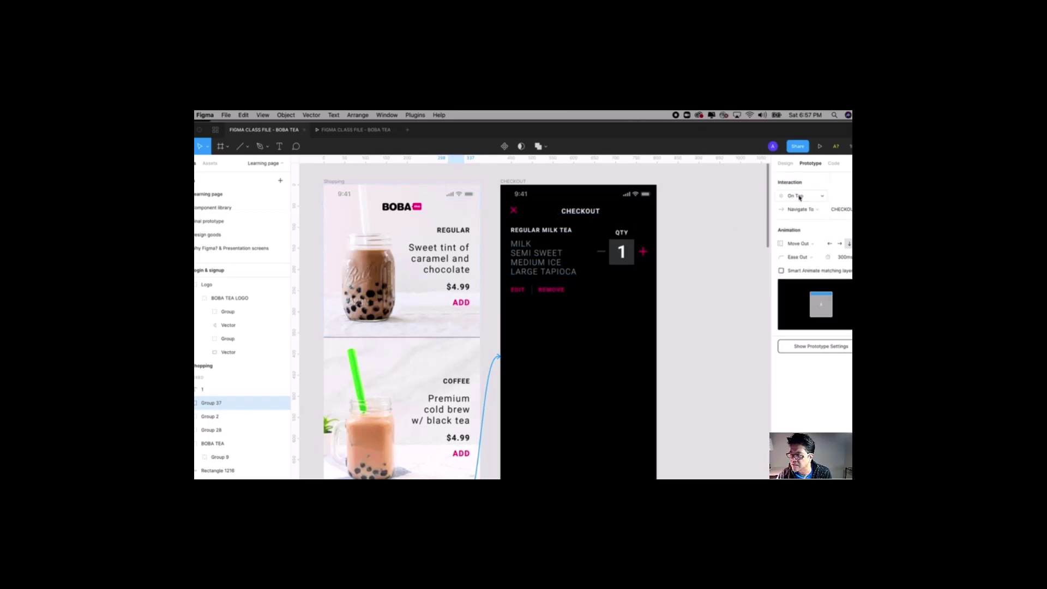
pyautogui.click(798, 244)
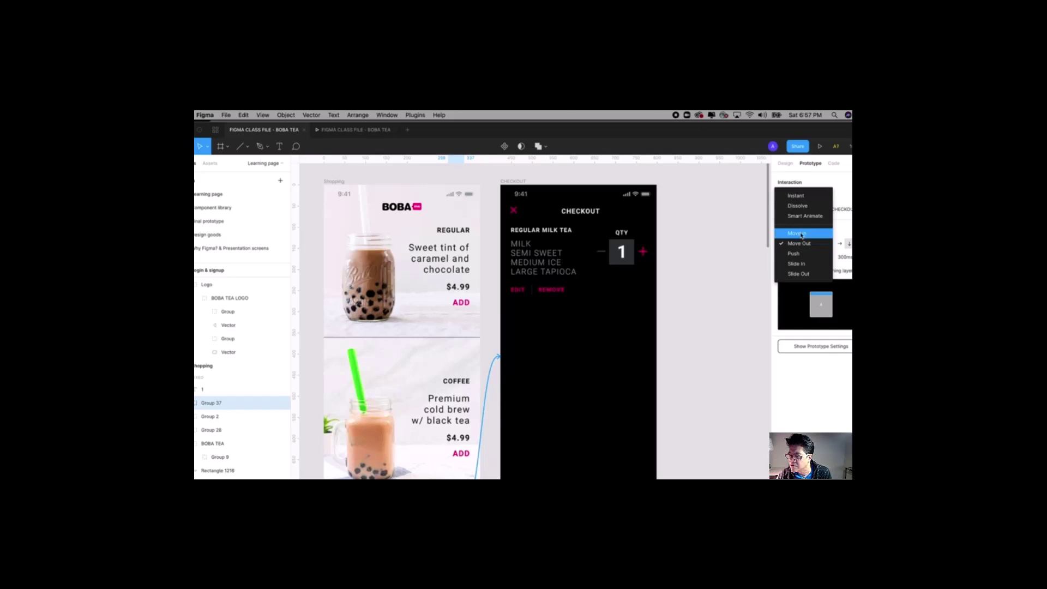
pyautogui.click(802, 235)
pyautogui.click(801, 240)
pyautogui.click(801, 243)
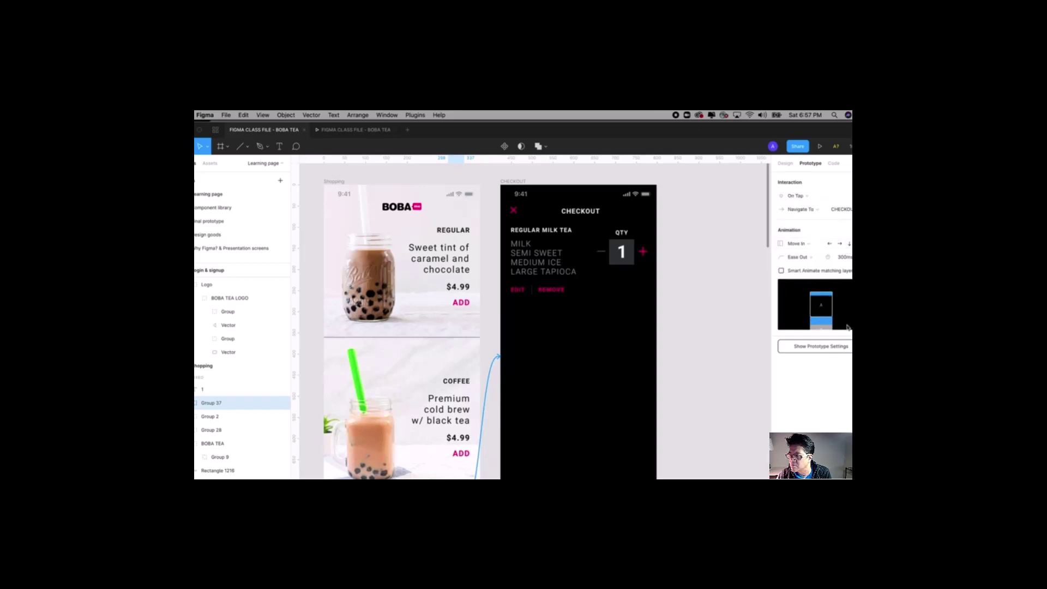
# - Connect the CHECKOUT screen's close X to the Shopping frame using the Move Out animation
pyautogui.click(514, 210)
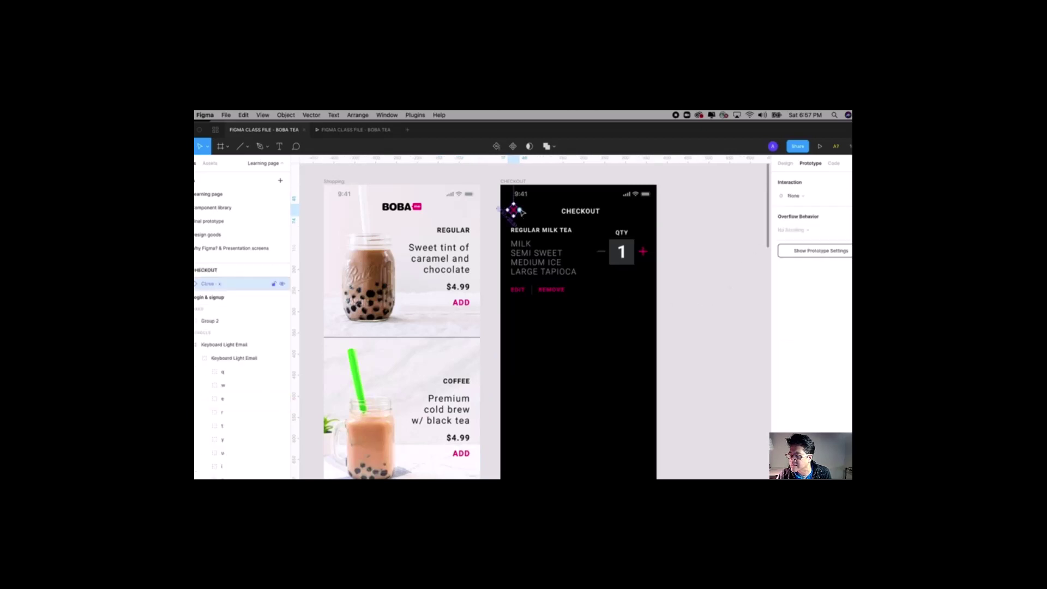
pyautogui.moveTo(520, 210); pyautogui.dragTo(459, 257)
pyautogui.scroll(-5, 444, 246)
pyautogui.scroll(3, 439, 271)
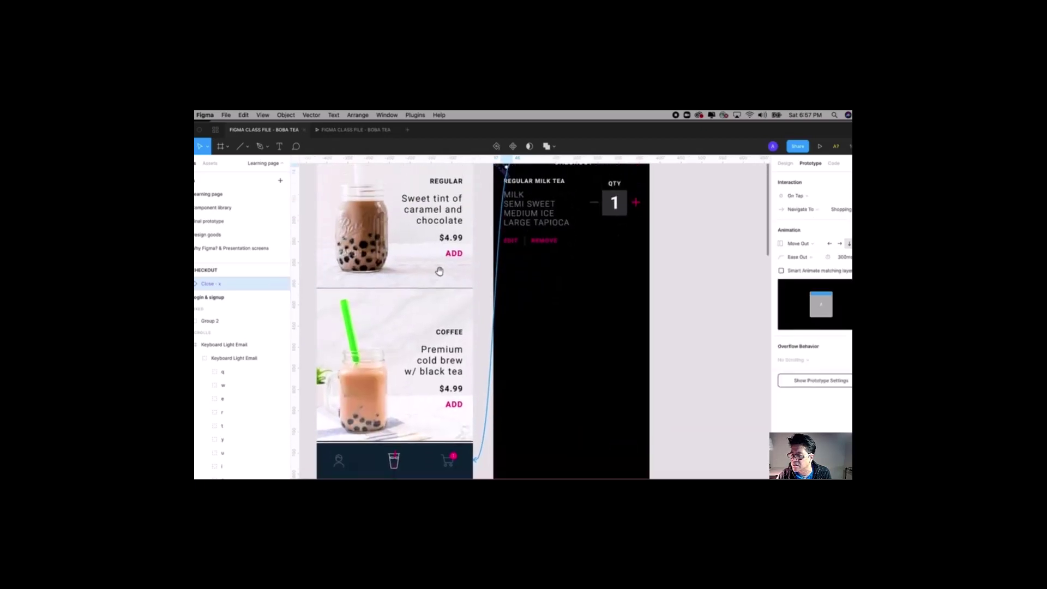
pyautogui.scroll(1, 766, 251)
pyautogui.click(803, 244)
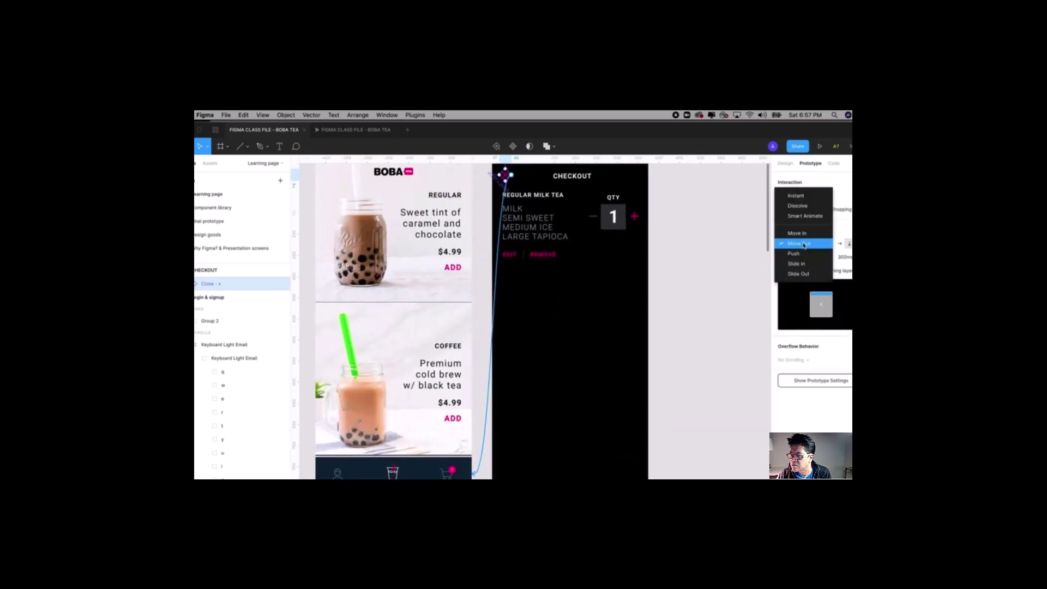
pyautogui.click(804, 244)
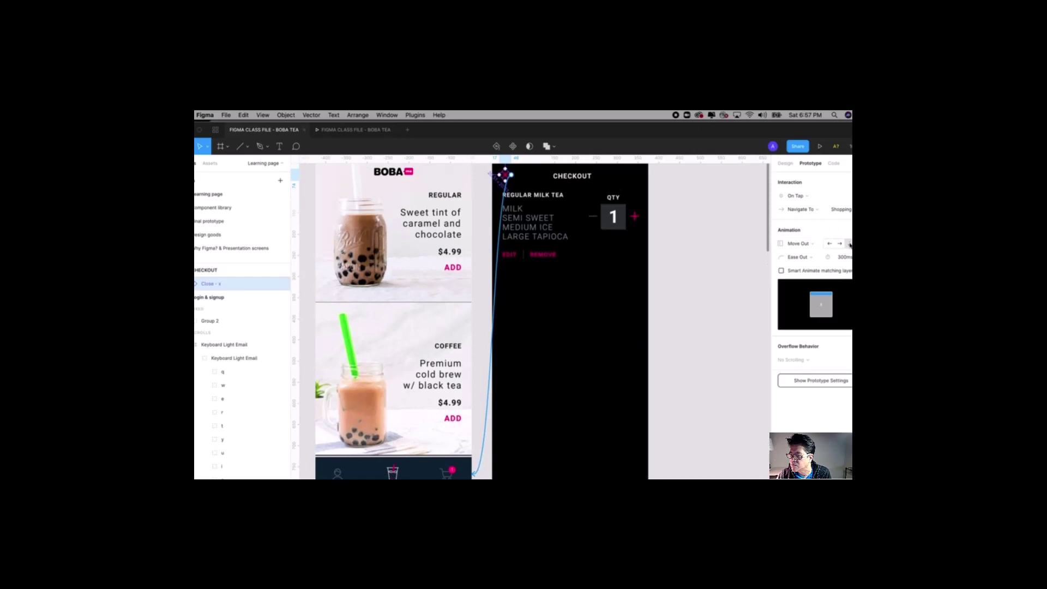
# - Close the old prototype preview and present the updated prototype in a new one
pyautogui.press('-')
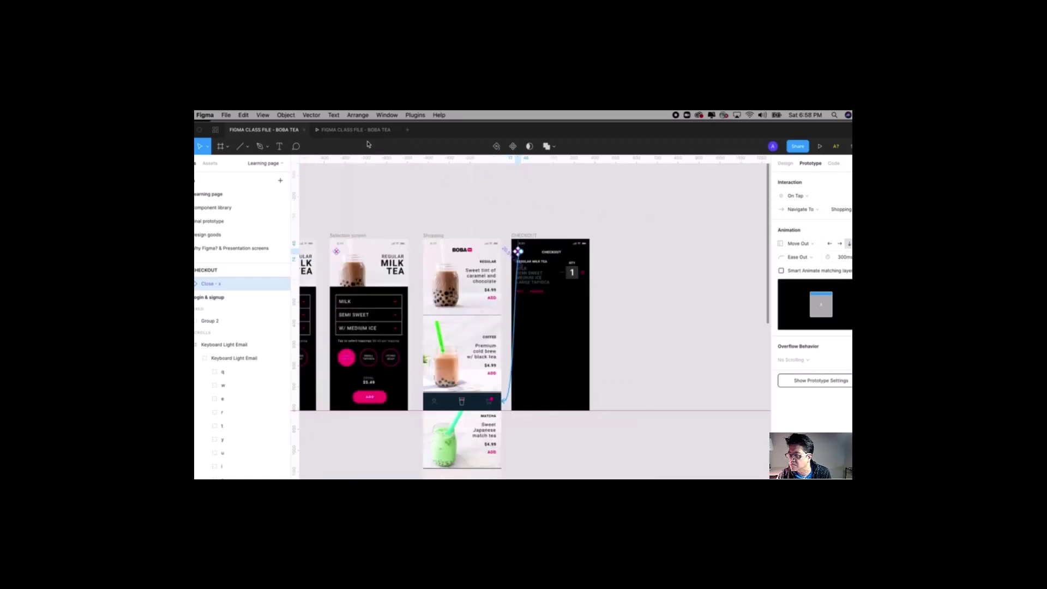
pyautogui.click(354, 130)
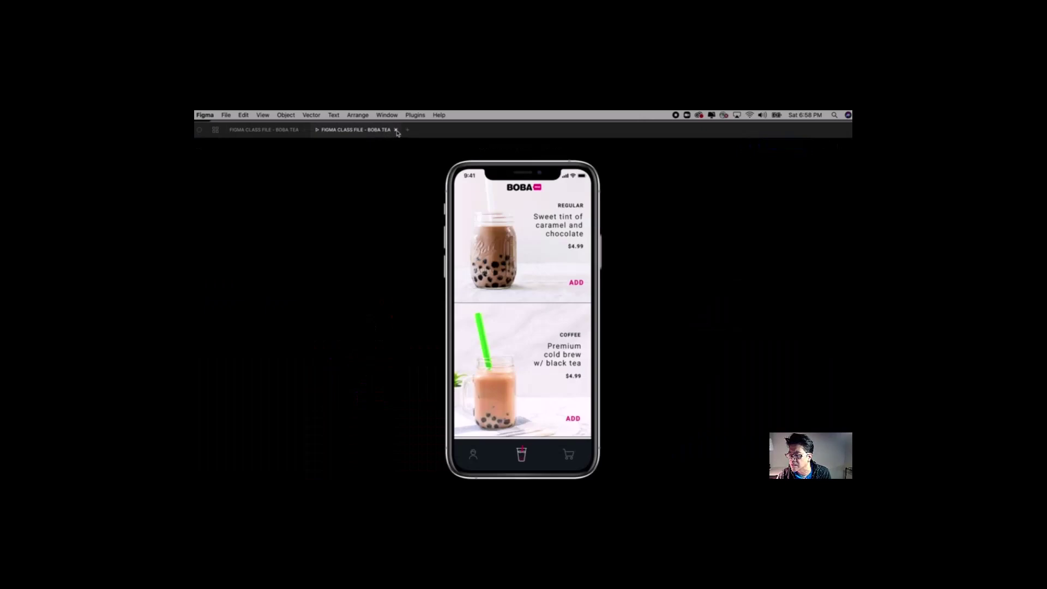
pyautogui.click(397, 131)
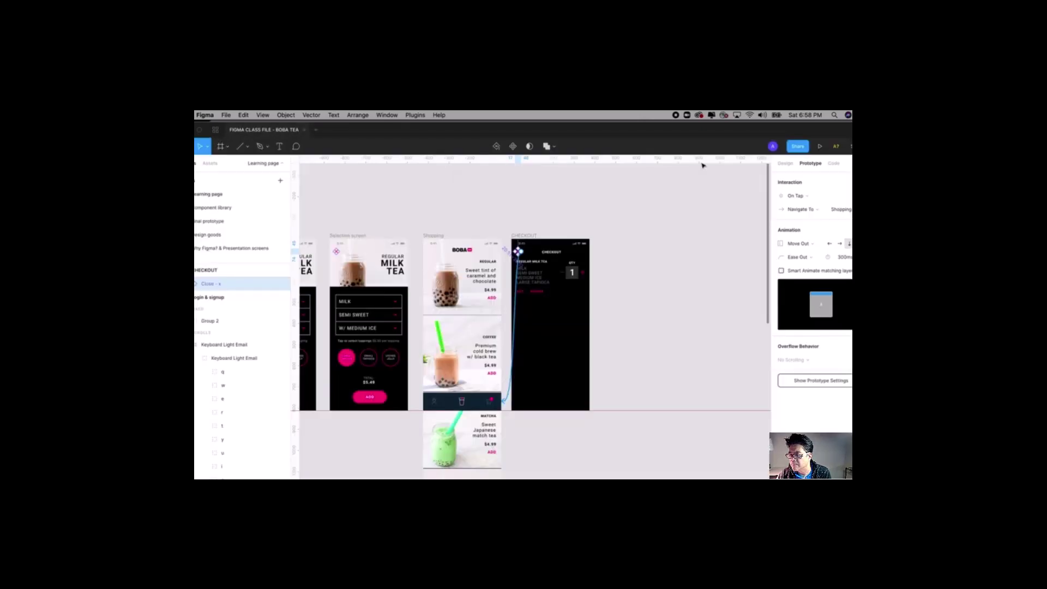
pyautogui.click(820, 147)
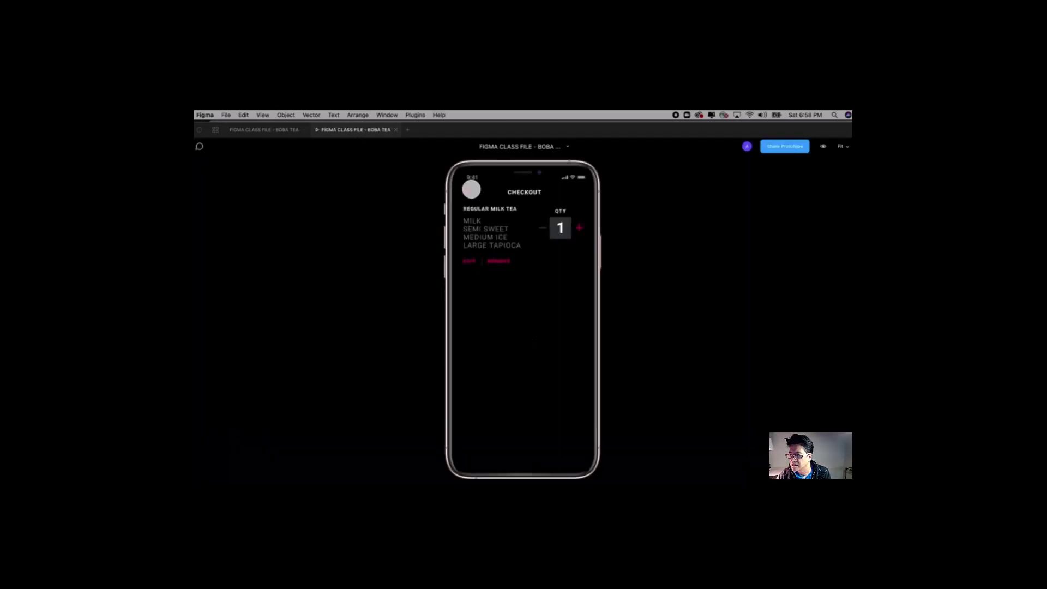
# - Test the prototype by repeatedly closing the checkout screen with its X and reopening it from the cart icon
pyautogui.click(466, 191)
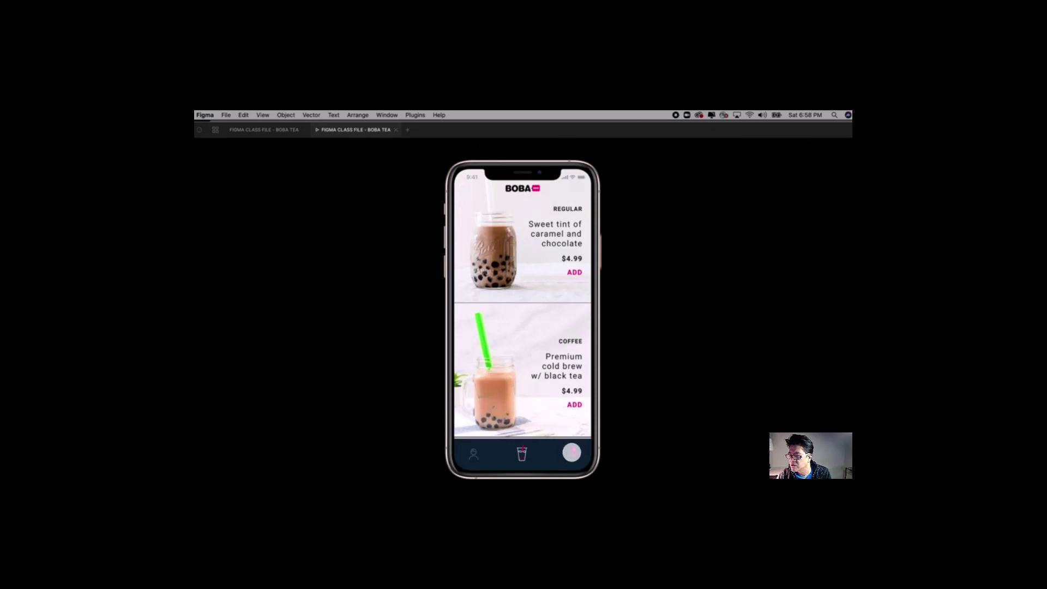
pyautogui.click(571, 446)
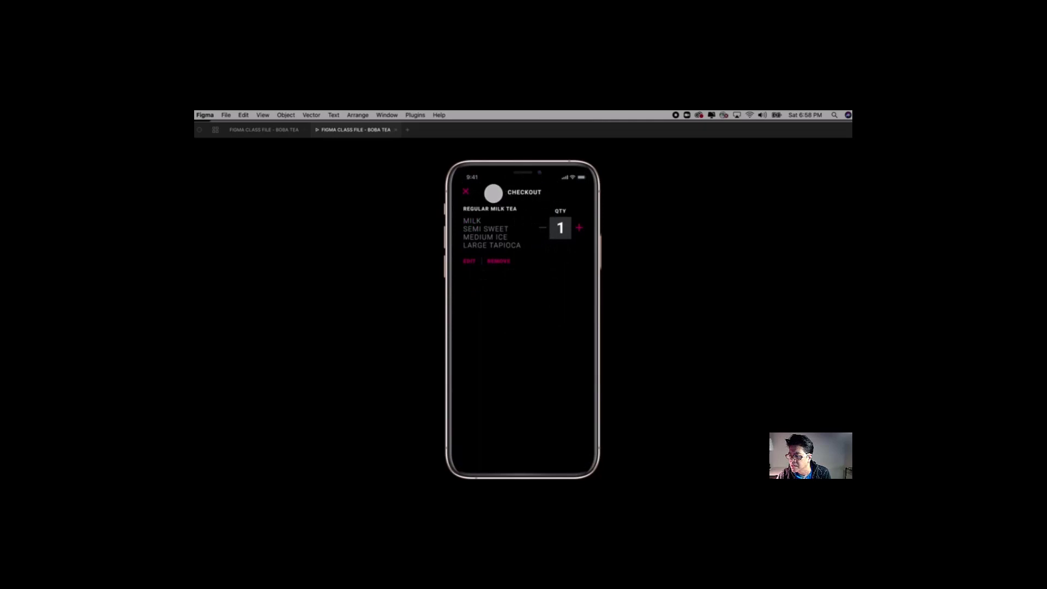
pyautogui.click(467, 192)
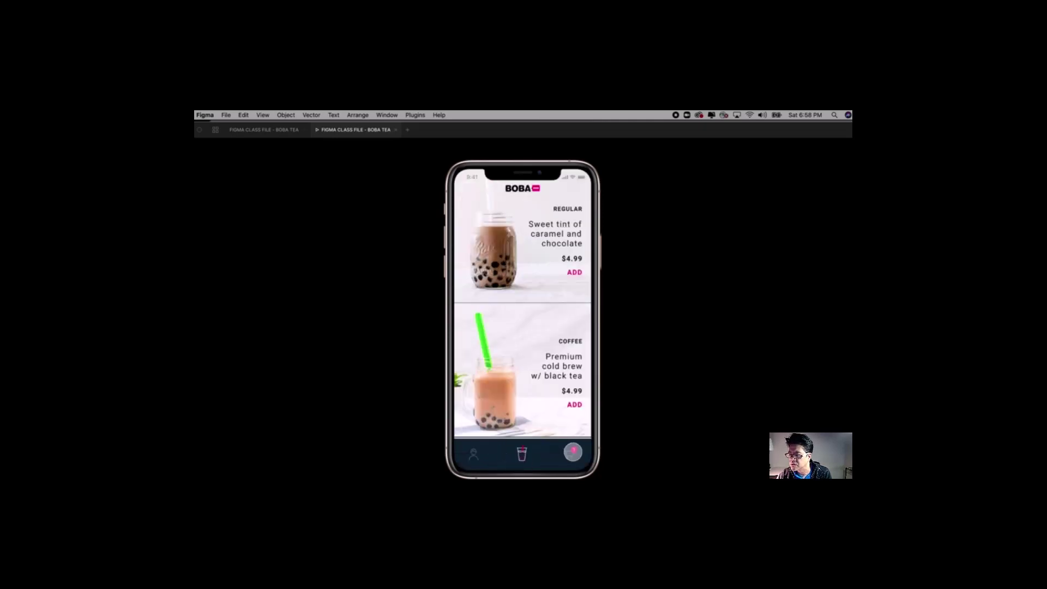
pyautogui.click(566, 453)
pyautogui.click(467, 189)
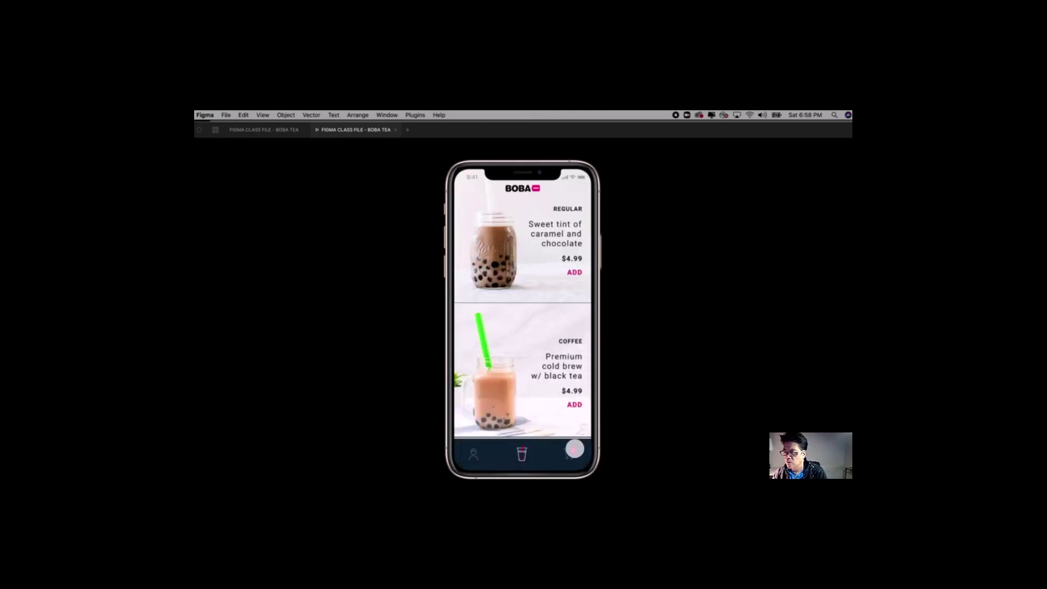
pyautogui.click(568, 452)
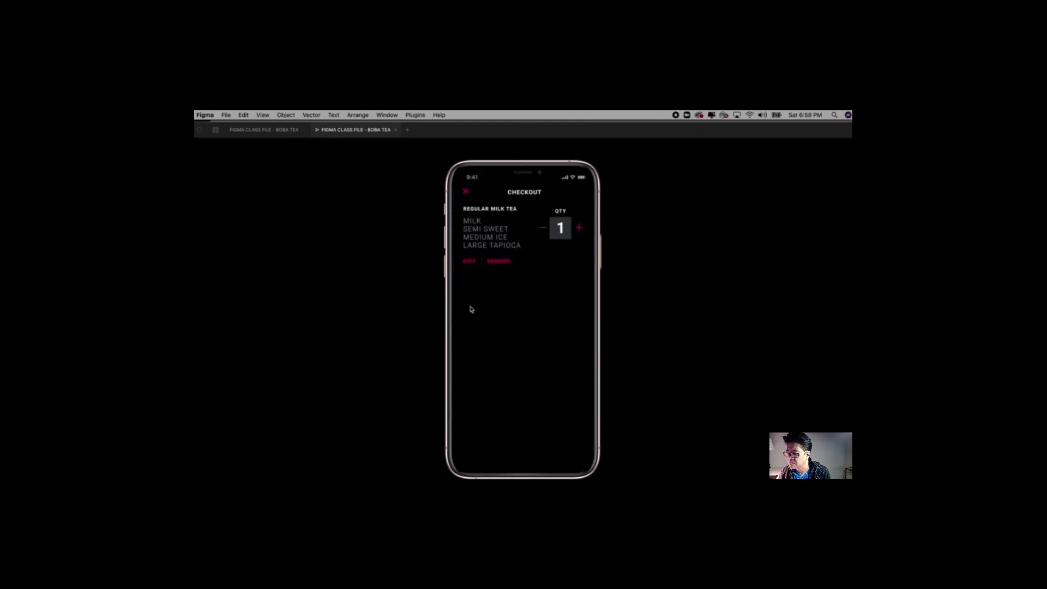
# - Return to the design file and select the Subtotal, Taxes, Delivery Fee and Order total lines on the Final prototype page's checkout screen
pyautogui.click(284, 134)
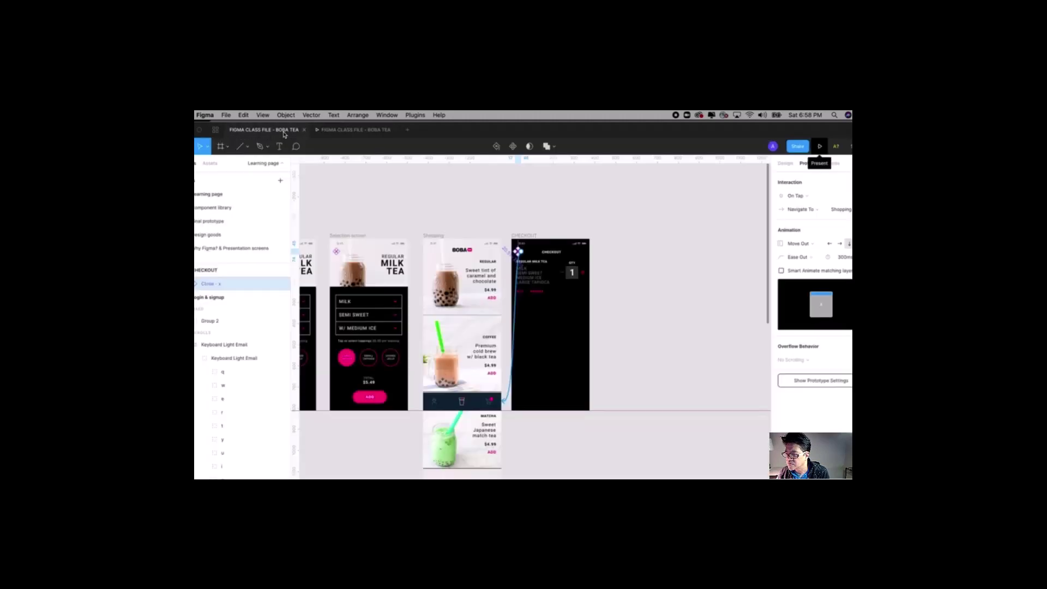
pyautogui.moveTo(603, 355); pyautogui.dragTo(600, 340)
pyautogui.press('z')
pyautogui.moveTo(476, 203); pyautogui.dragTo(620, 420)
pyautogui.press('space')
pyautogui.moveTo(614, 336); pyautogui.dragTo(619, 322)
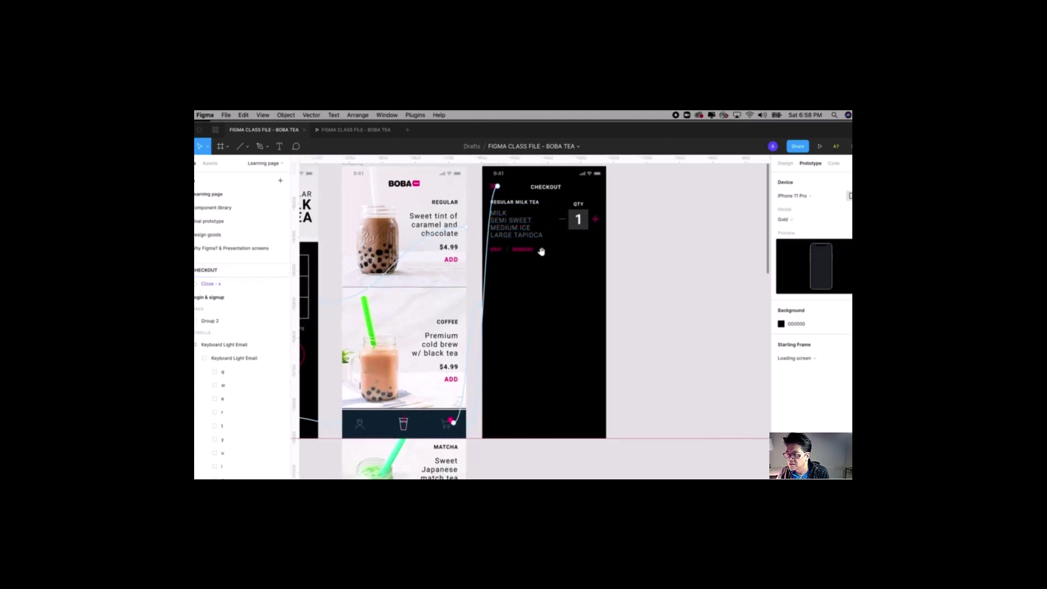
pyautogui.scroll(-3, 635, 368)
pyautogui.scroll(3, 622, 399)
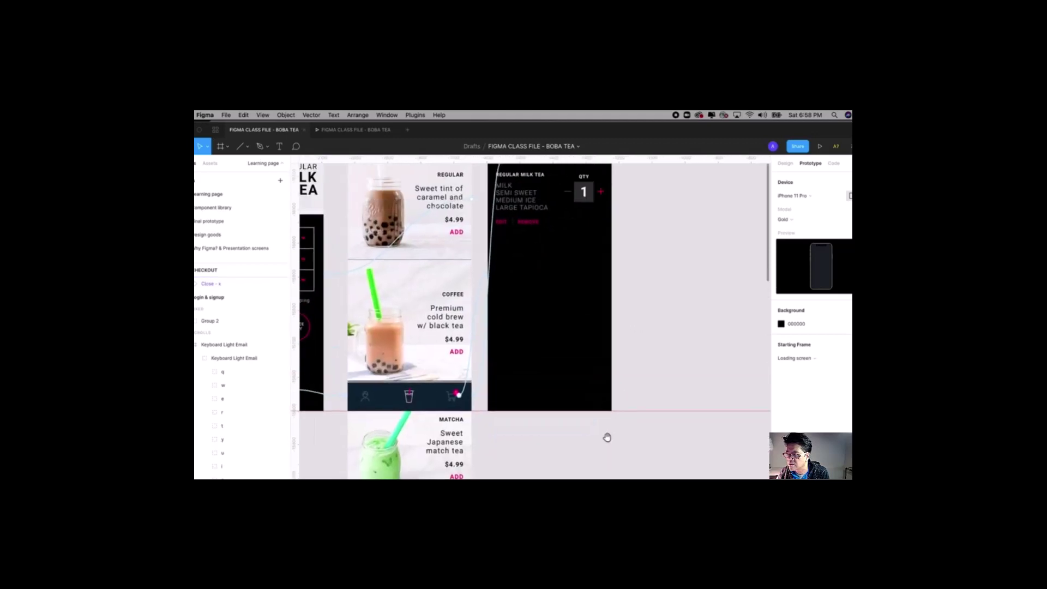
pyautogui.click(216, 226)
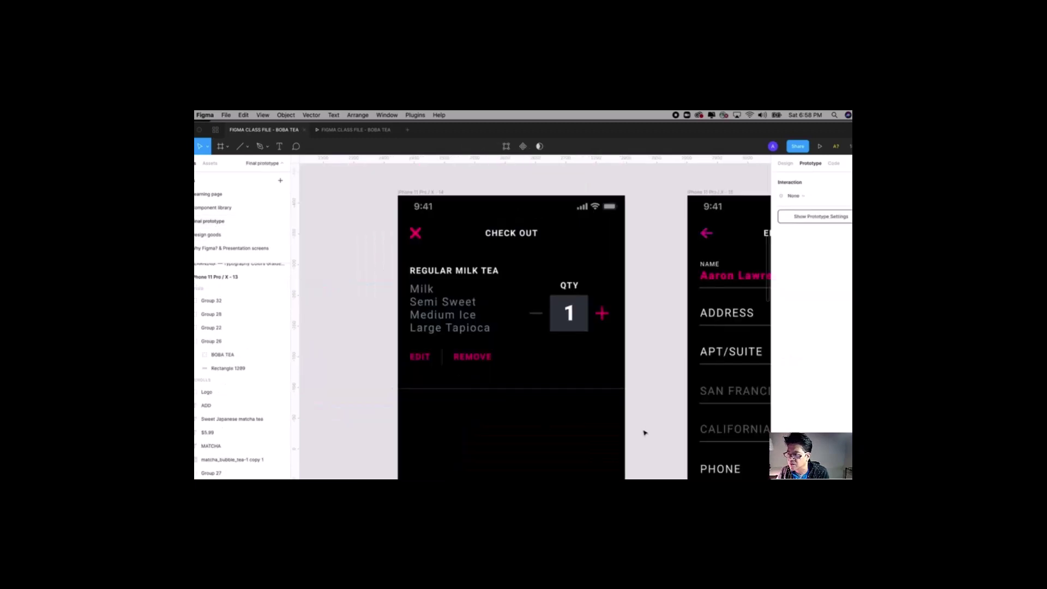
pyautogui.moveTo(646, 432); pyautogui.dragTo(627, 315)
pyautogui.scroll(-5, 639, 334)
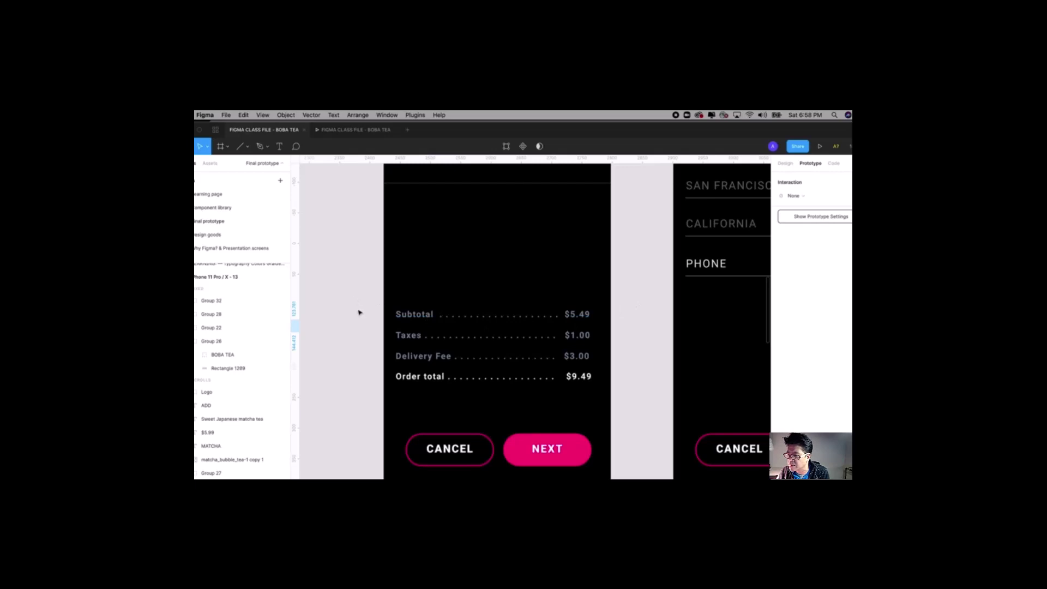
pyautogui.moveTo(358, 310); pyautogui.dragTo(600, 407)
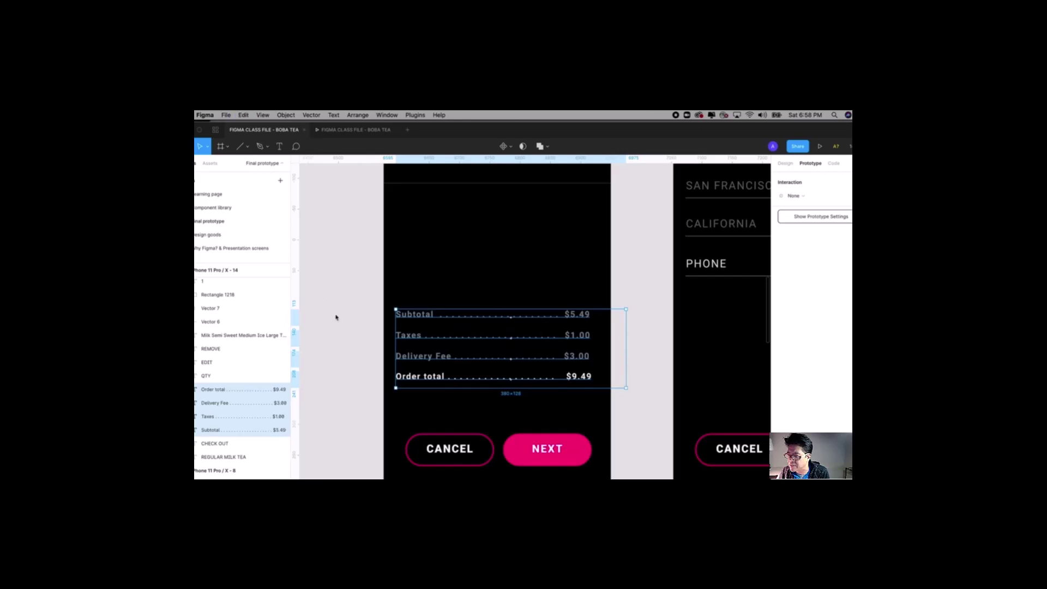
# - Return to the CHECKOUT frame on the Learning page and switch from prototype to design properties
pyautogui.click(207, 197)
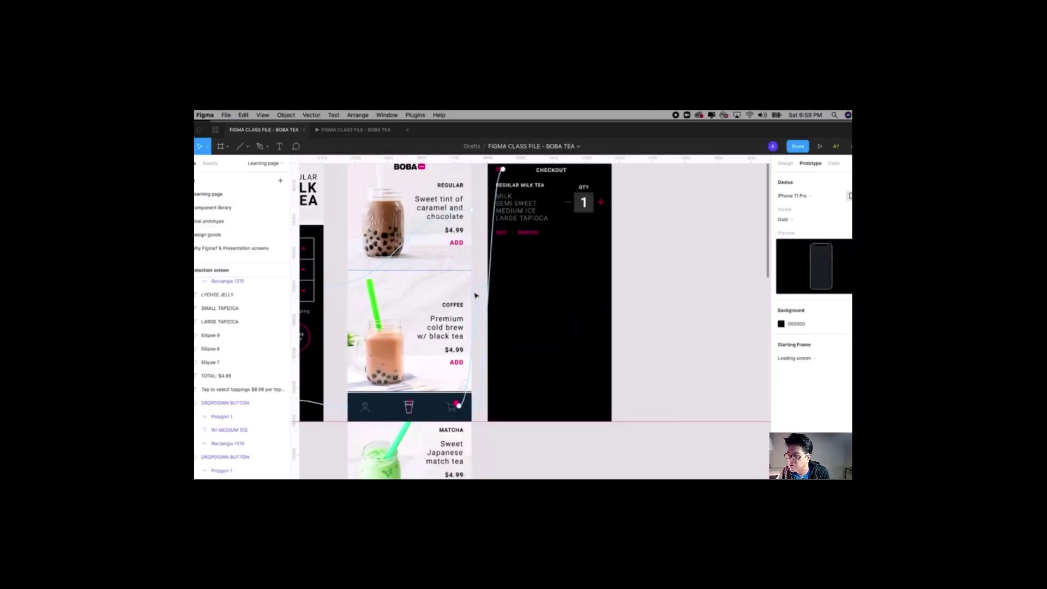
pyautogui.scroll(2, 470, 314)
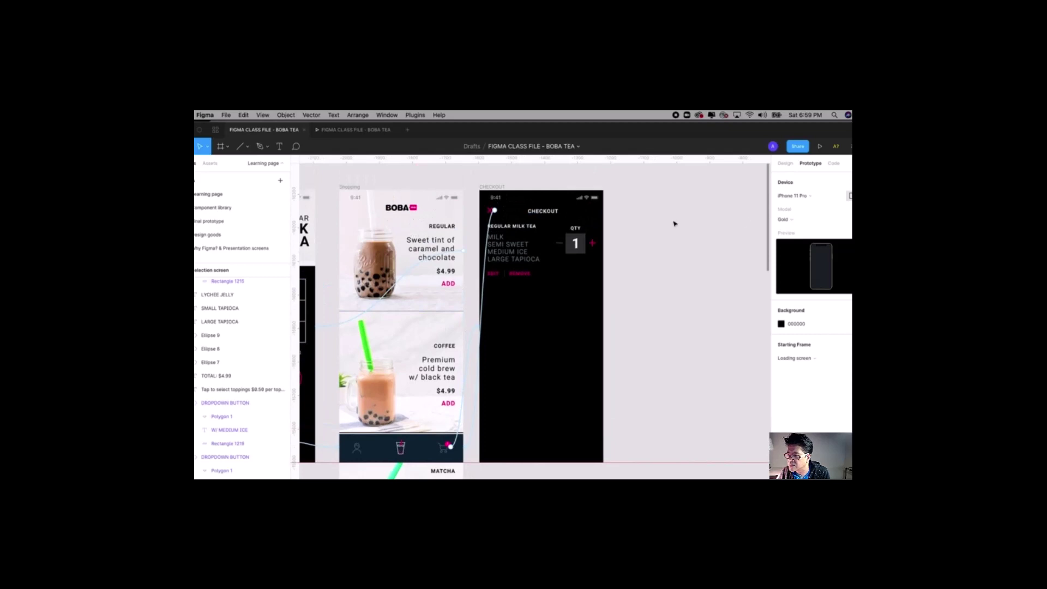
pyautogui.click(786, 163)
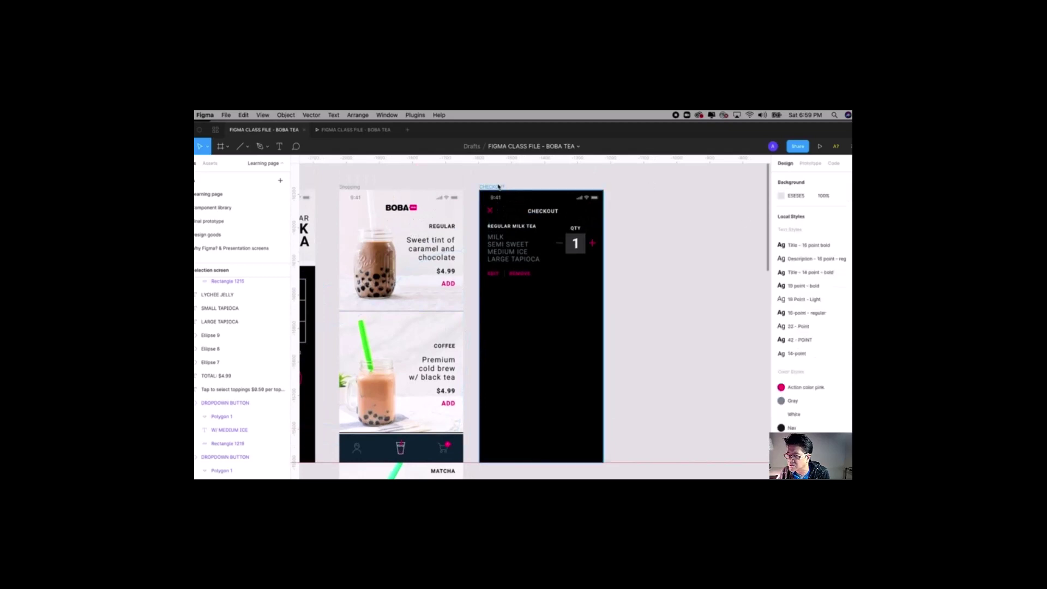
# - Try pasting the copied cost lines with the CHECKOUT frame selected and with nothing selected, and remove both pastes
pyautogui.click(498, 186)
pyautogui.hotkey('ctrl', 'v')
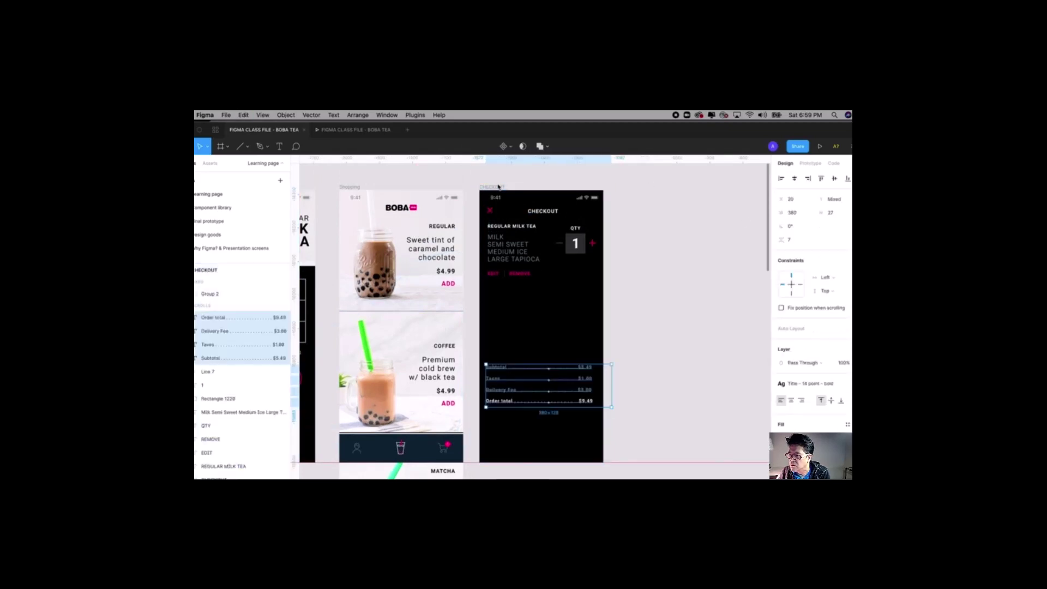
pyautogui.hotkey('ctrl', 'z')
pyautogui.click(612, 283)
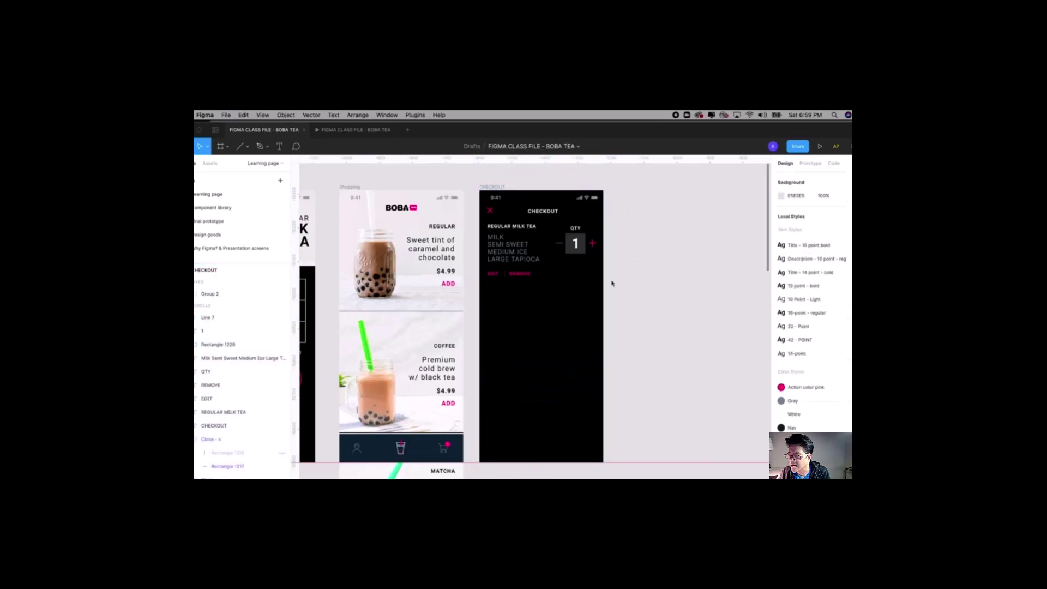
pyautogui.hotkey('ctrl', 'v')
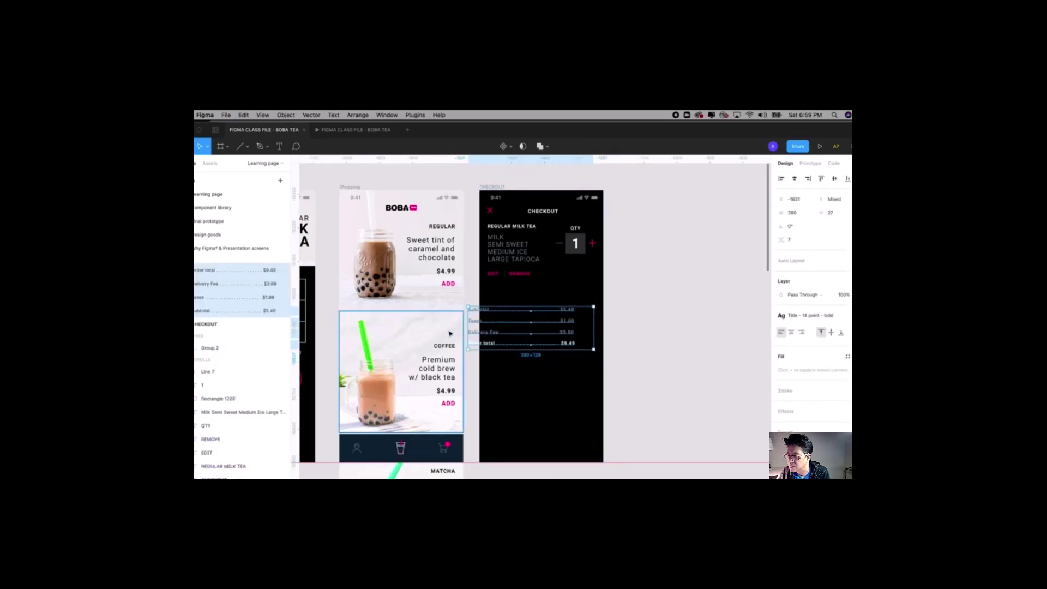
pyautogui.press('Delete')
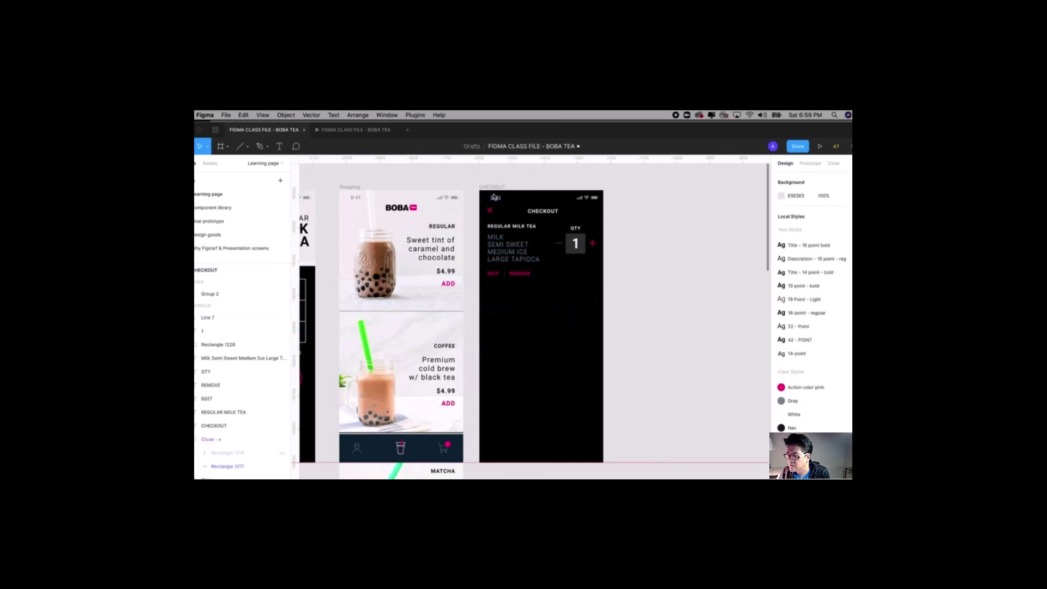
# - Paste the Subtotal, Taxes, Delivery Fee and Order total lines into the CHECKOUT frame
pyautogui.click(493, 187)
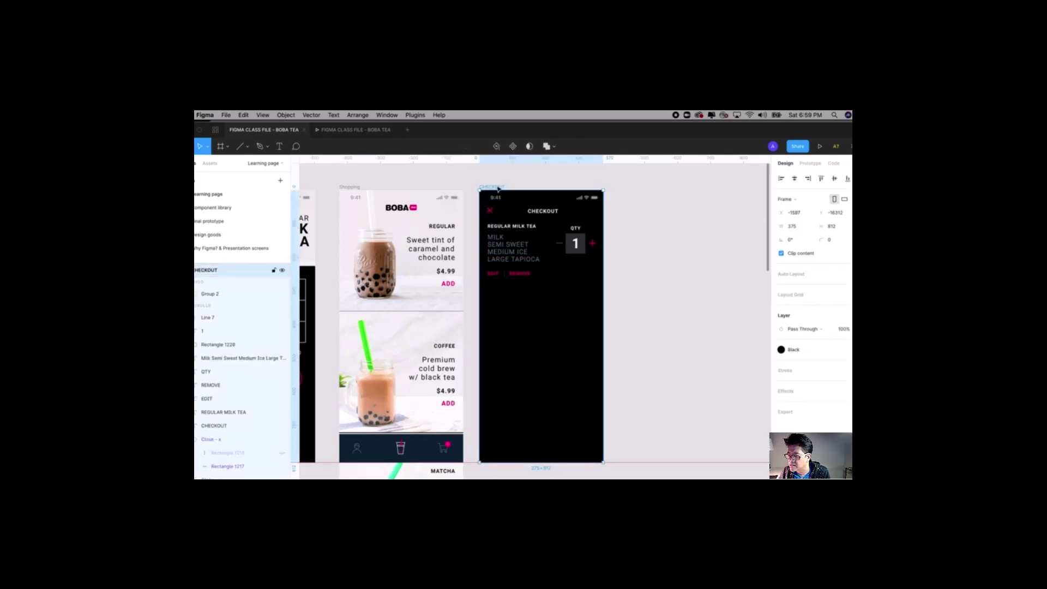
pyautogui.press('super+z')
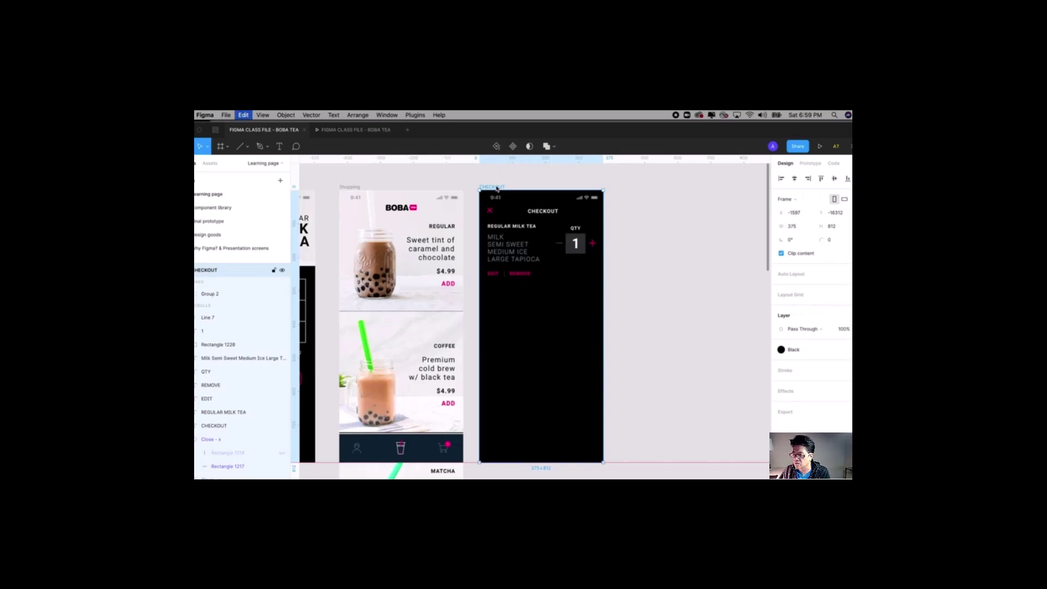
pyautogui.click(632, 361)
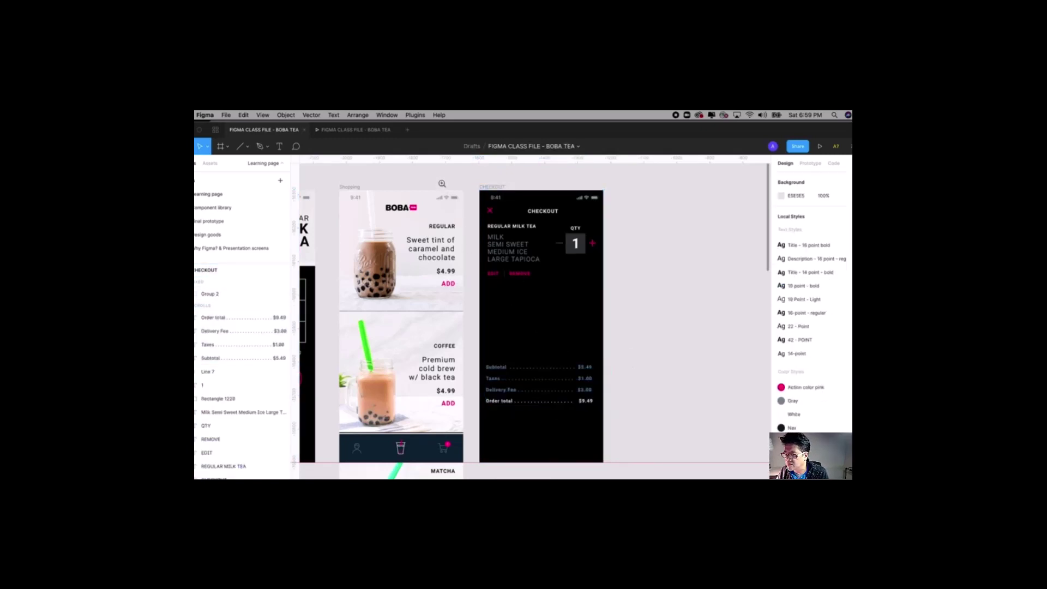
# - Copy the gray divider line below the SELECT SWEETNESS LEVEL heading in the DROPDOWN-SELECTION frame
pyautogui.scroll(2, 442, 183)
pyautogui.hscroll(-2, 464, 360)
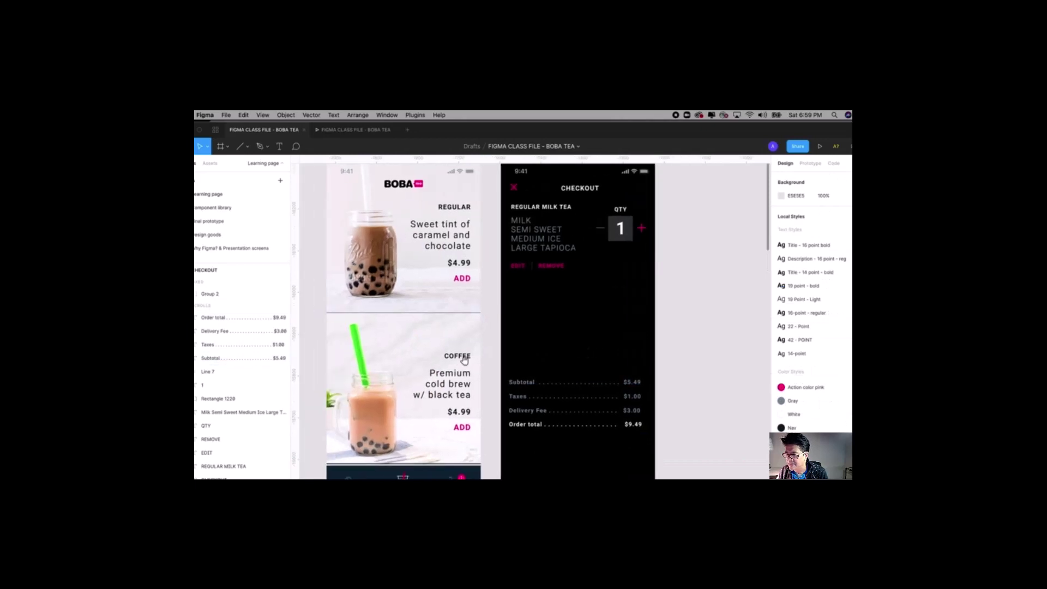
pyautogui.hscroll(-10, 464, 360)
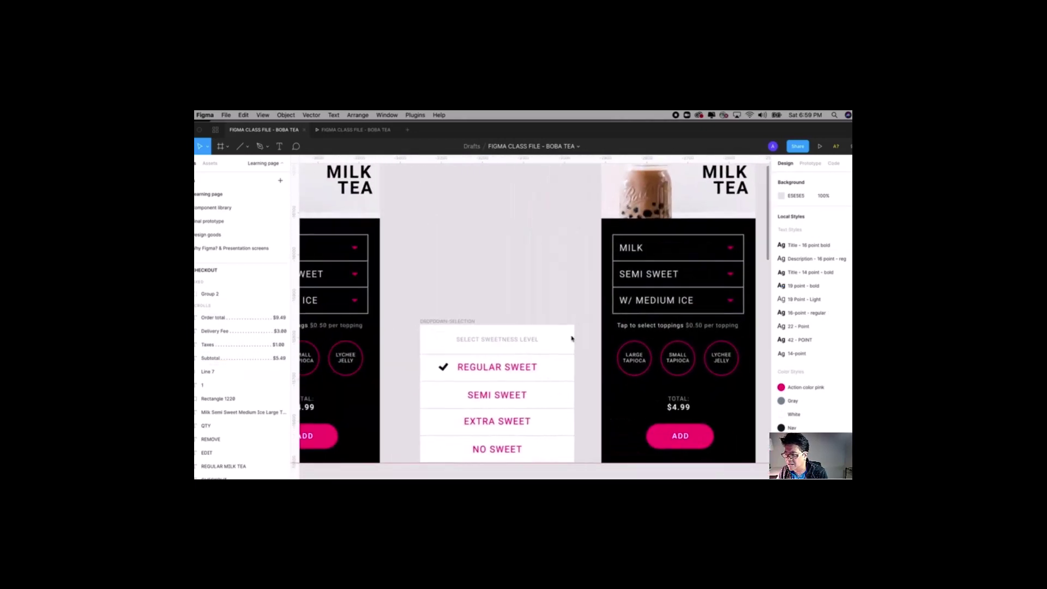
pyautogui.click(530, 355)
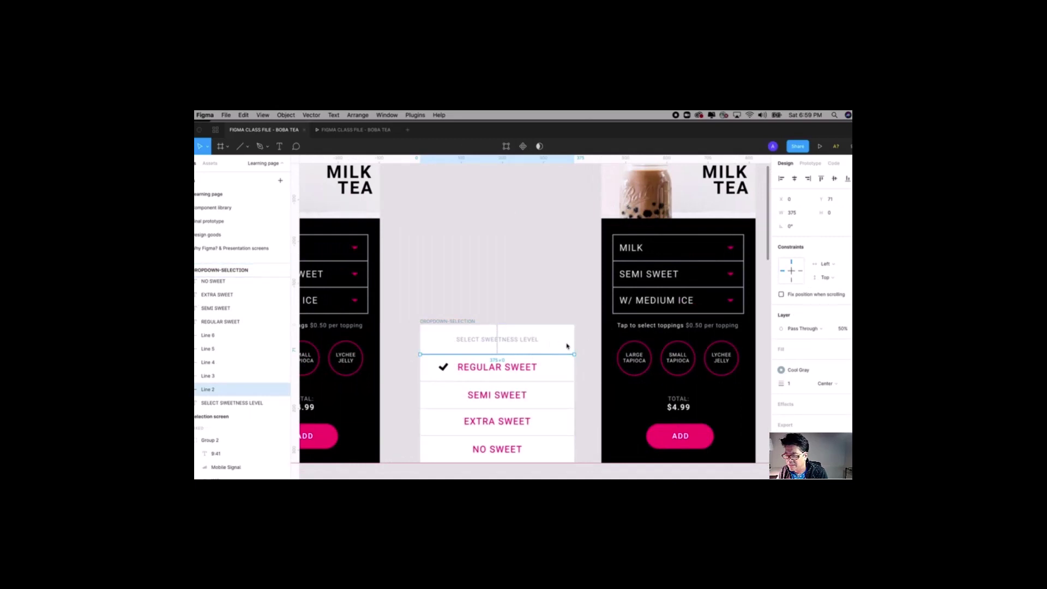
# - Paste the divider line into the CHECKOUT frame and move it below EDIT and REMOVE, to Y 295
pyautogui.hscroll(10, 484, 320)
pyautogui.hscroll(5, 418, 310)
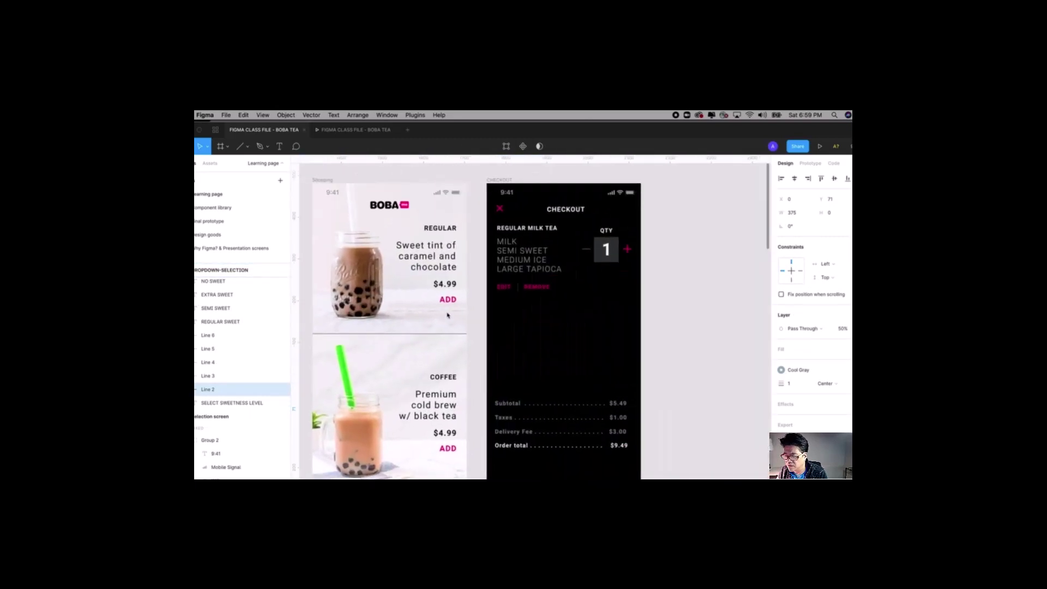
pyautogui.click(495, 186)
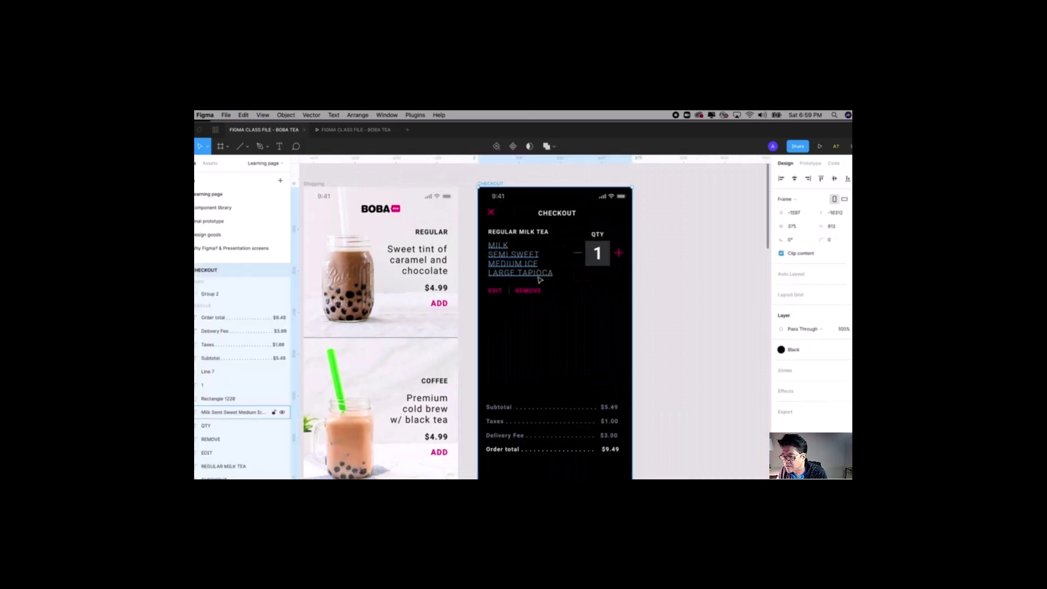
pyautogui.click(587, 371)
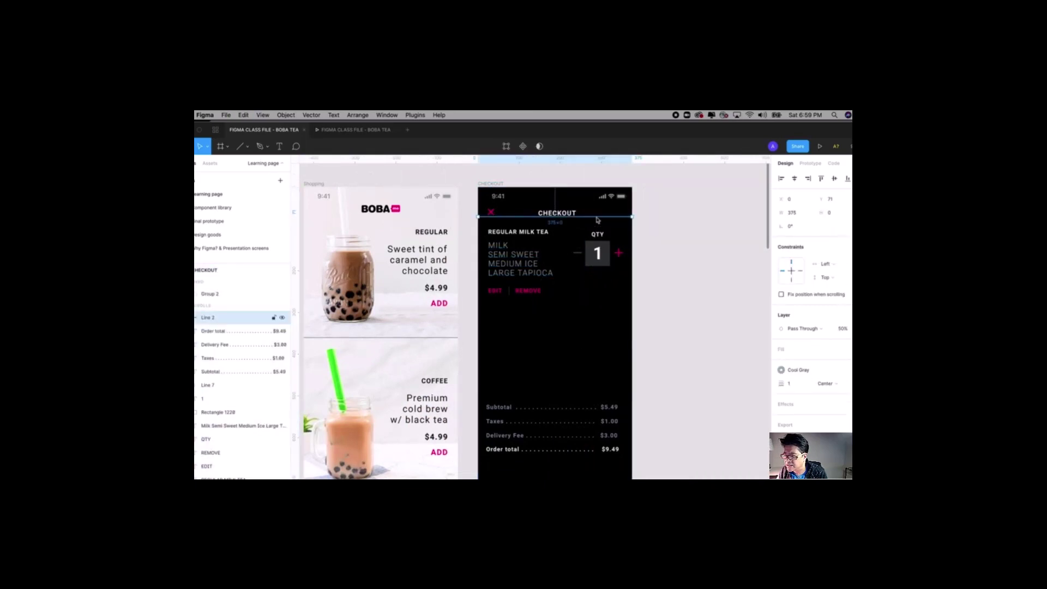
pyautogui.moveTo(600, 224); pyautogui.dragTo(604, 317)
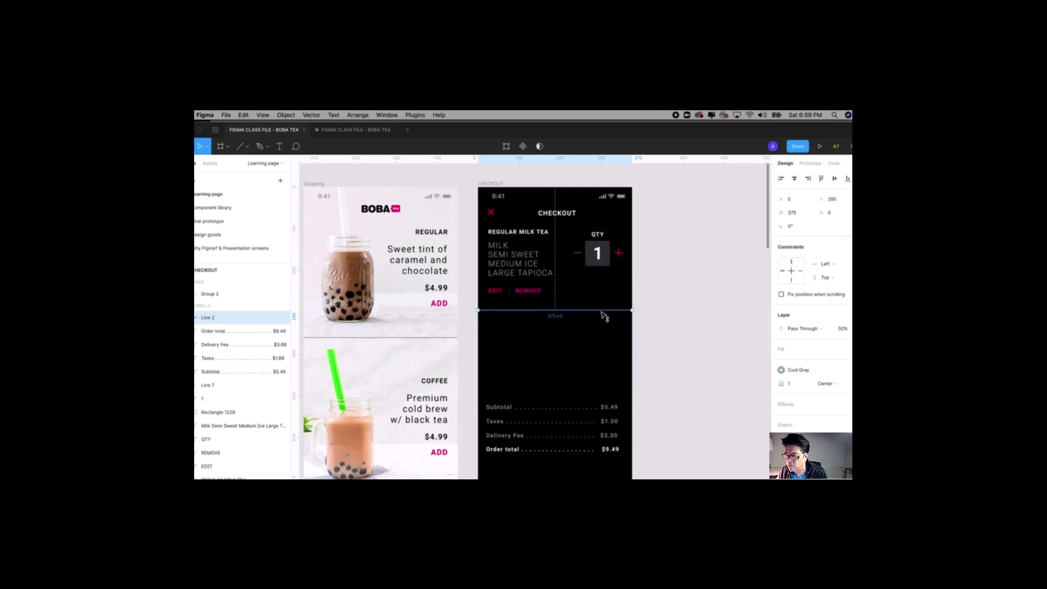
pyautogui.scroll(-2, 650, 393)
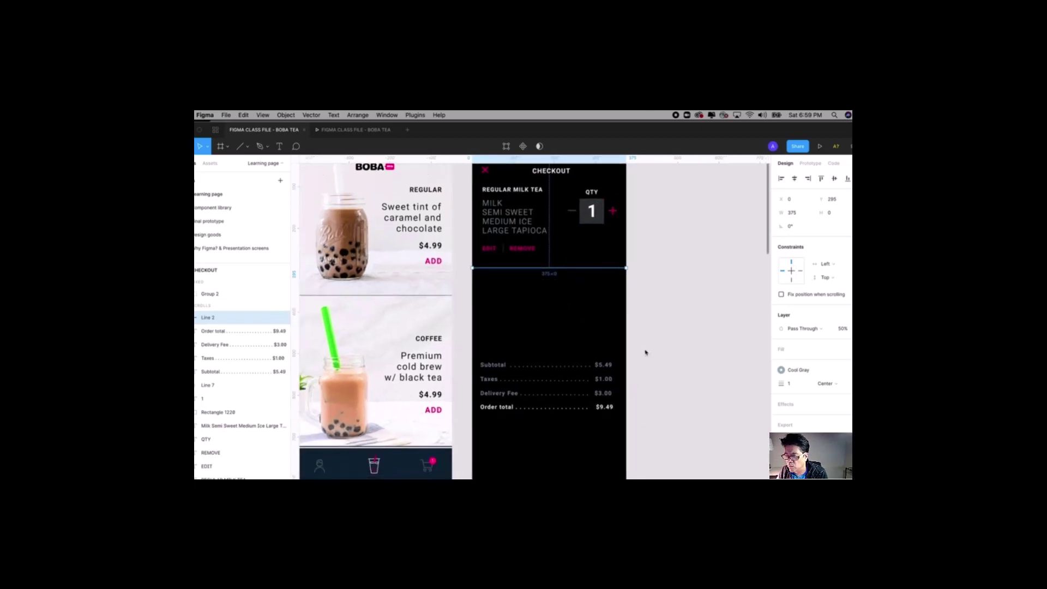
pyautogui.press('-')
pyautogui.click(645, 352)
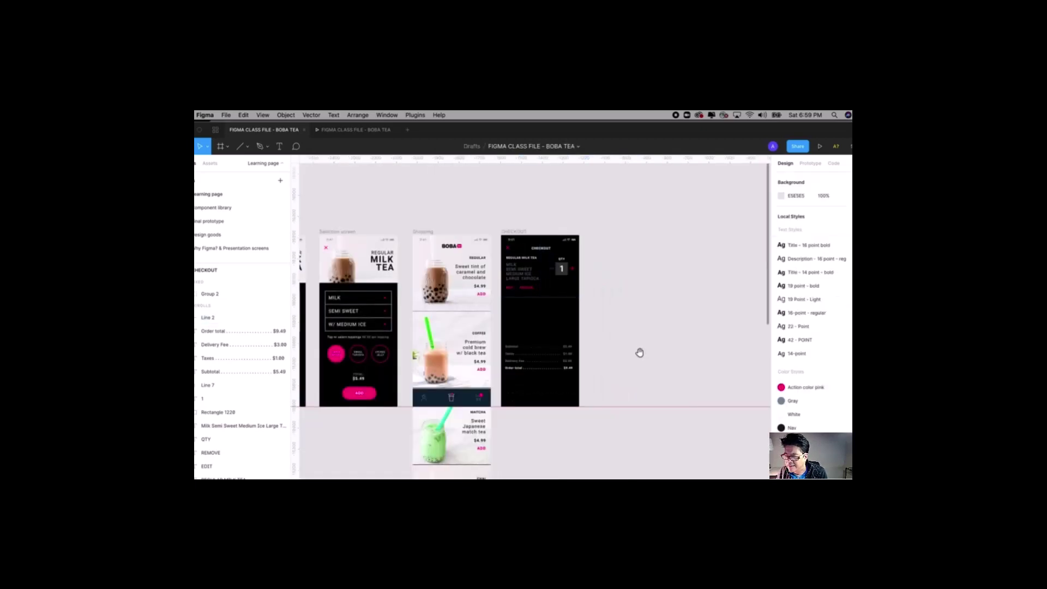
# - Try to copy the Selection screen's ADD button into the CHECKOUT frame
pyautogui.scroll(-1, 638, 351)
pyautogui.moveTo(460, 224); pyautogui.dragTo(653, 452)
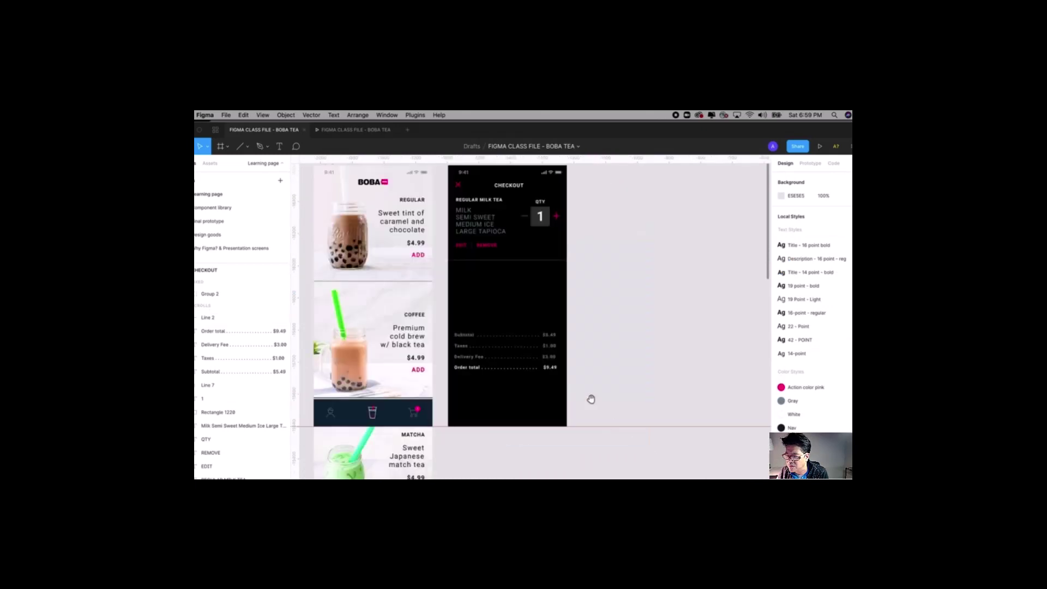
pyautogui.hscroll(-2, 605, 400)
pyautogui.hscroll(-7, 605, 373)
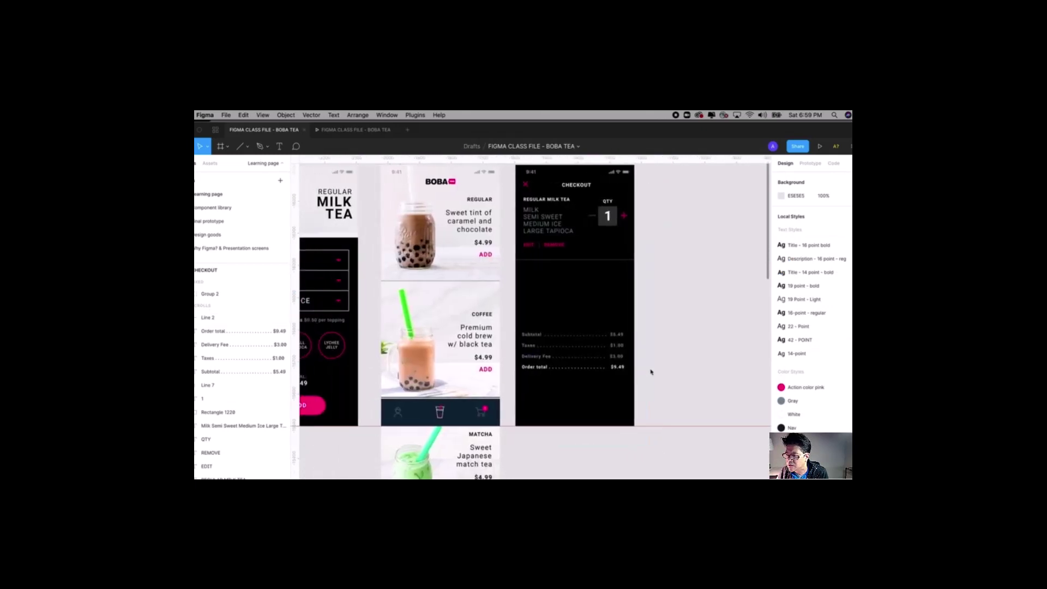
pyautogui.hscroll(-2, 708, 391)
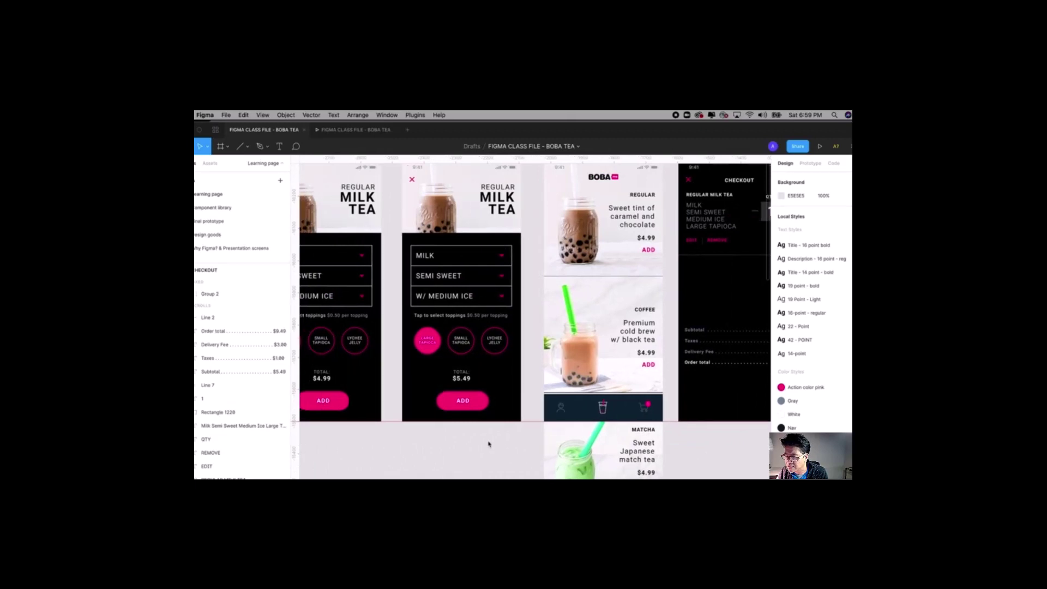
pyautogui.hscroll(3, 491, 445)
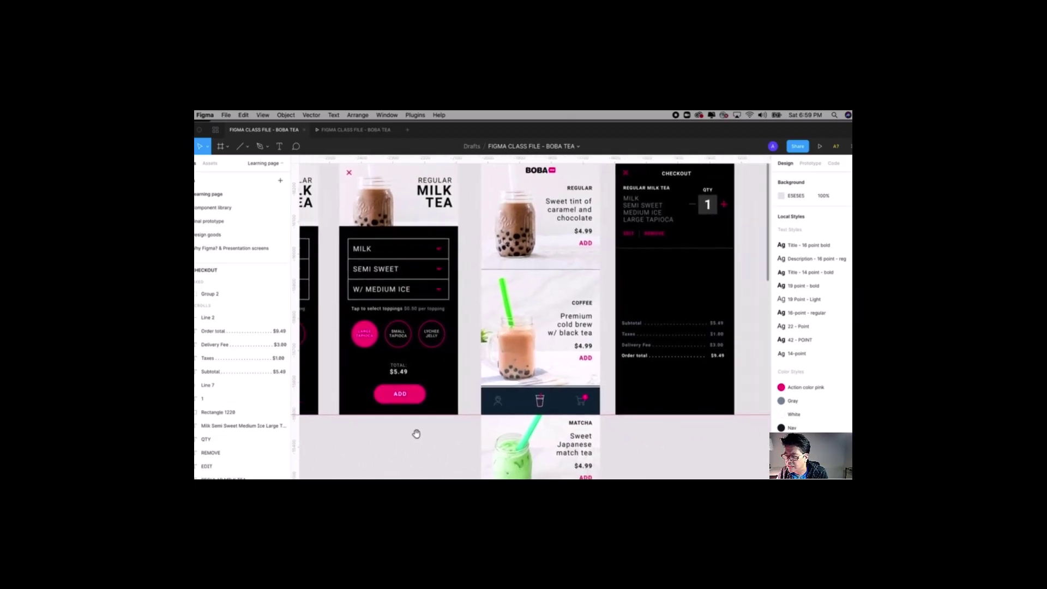
pyautogui.click(381, 404)
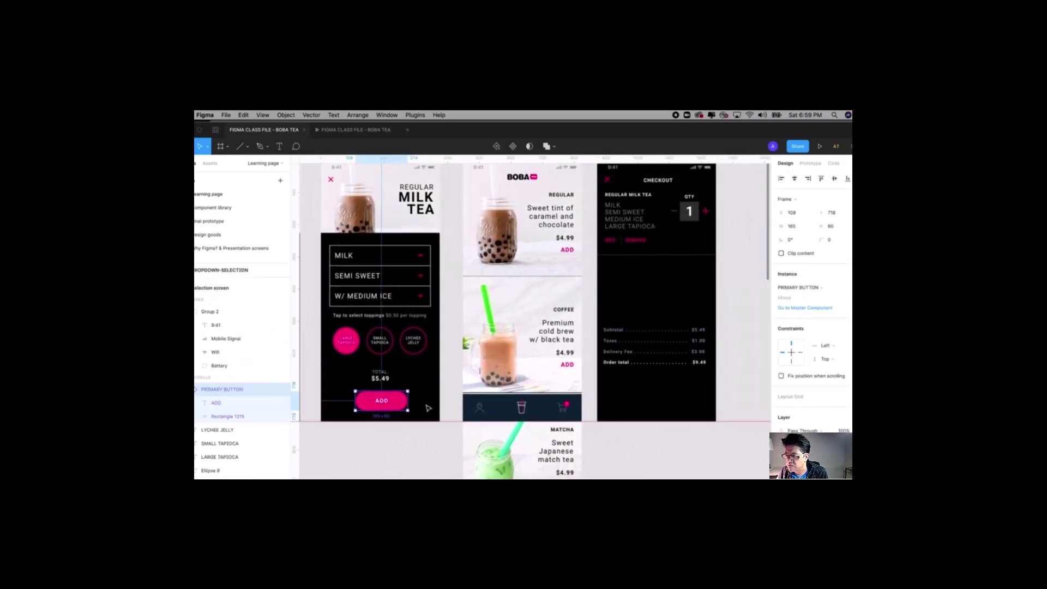
pyautogui.hscroll(2, 491, 414)
pyautogui.scroll(2, 523, 421)
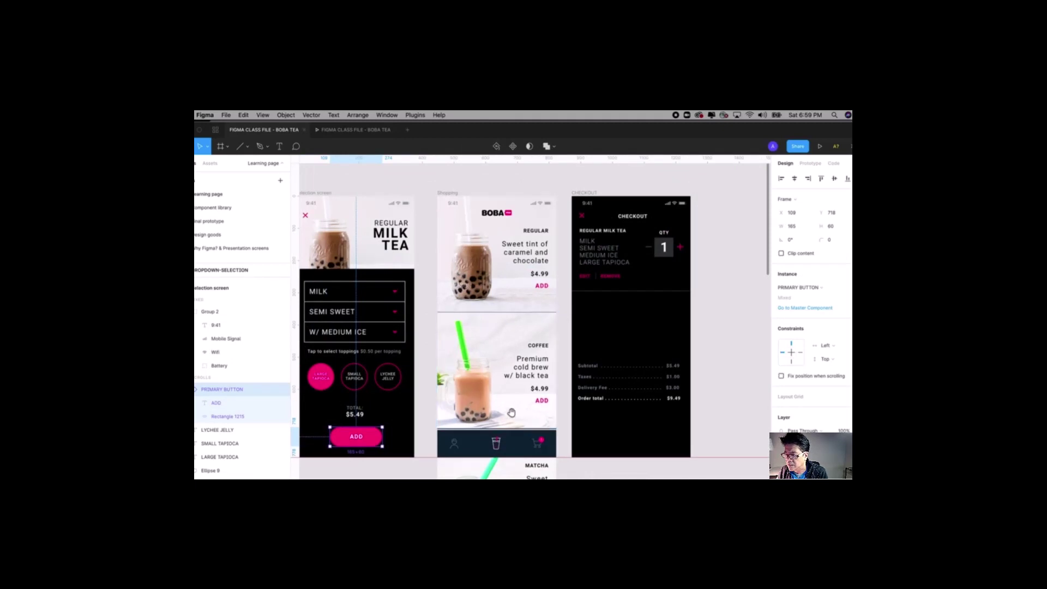
pyautogui.scroll(-2, 512, 413)
pyautogui.hscroll(2, 511, 413)
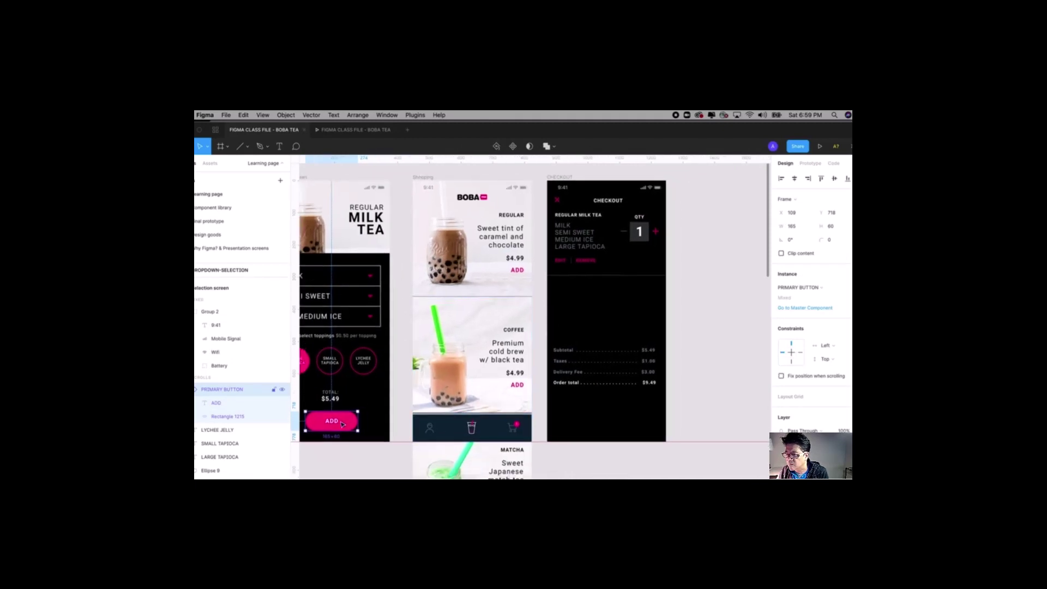
pyautogui.hscroll(2, 343, 424)
pyautogui.click(545, 177)
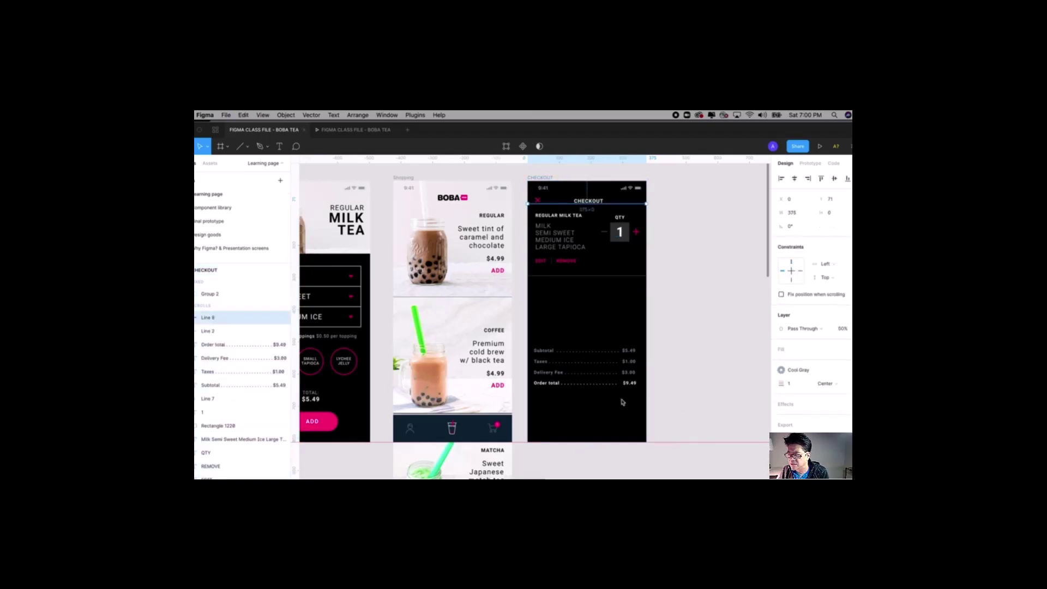
# - Copy the Selection screen's ADD button into the CHECKOUT frame, below the order total near the right edge, and narrow it to 138
pyautogui.click(324, 421)
pyautogui.click(324, 422)
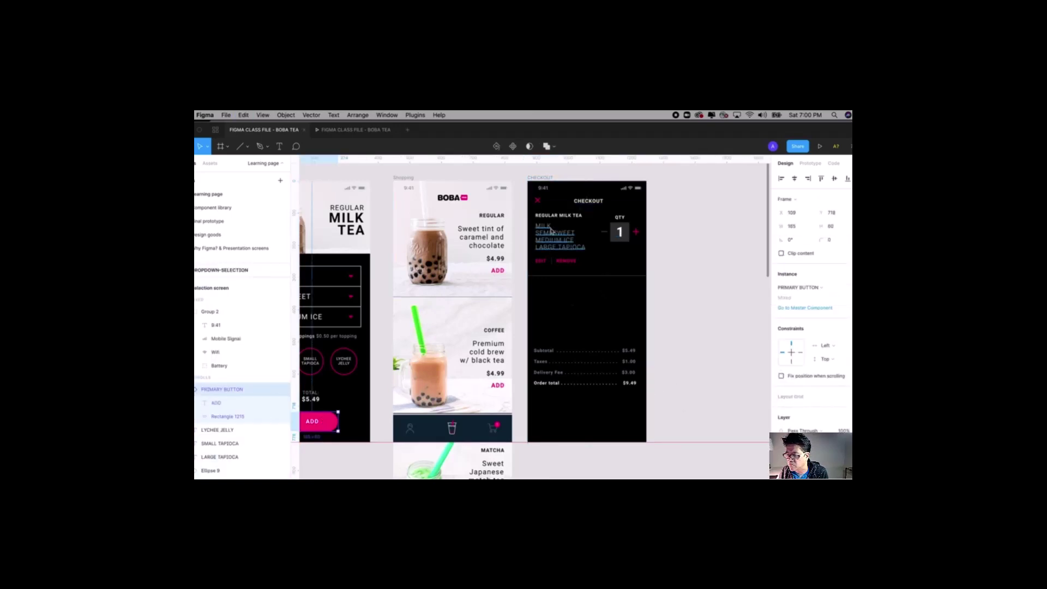
pyautogui.click(545, 177)
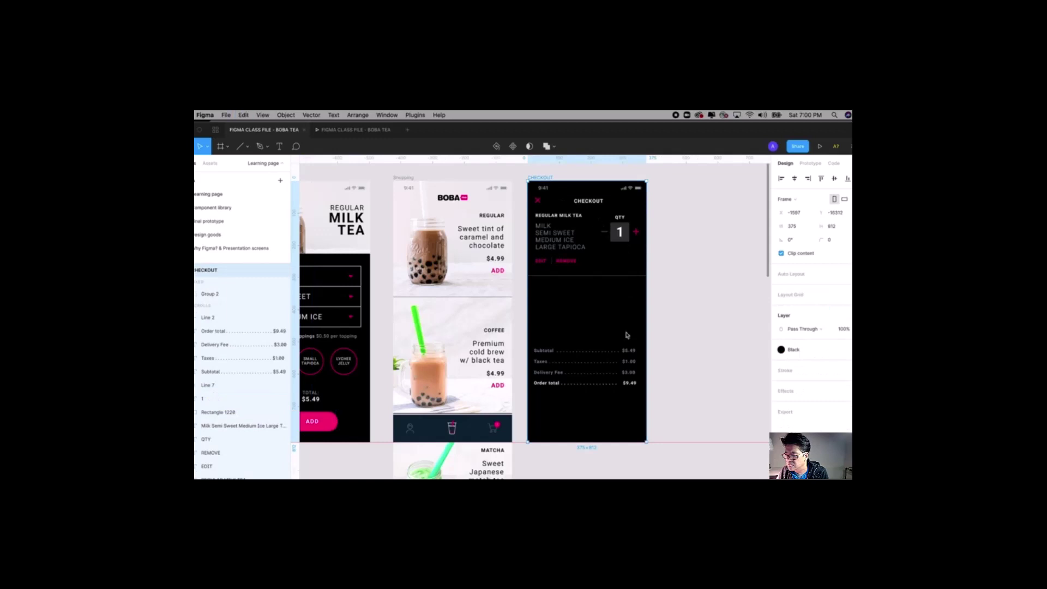
pyautogui.hotkey('ctrl', 'v')
pyautogui.moveTo(592, 425)
pyautogui.mouseDown()
pyautogui.moveTo(615, 426)
pyautogui.moveTo(594, 421)
pyautogui.mouseUp()
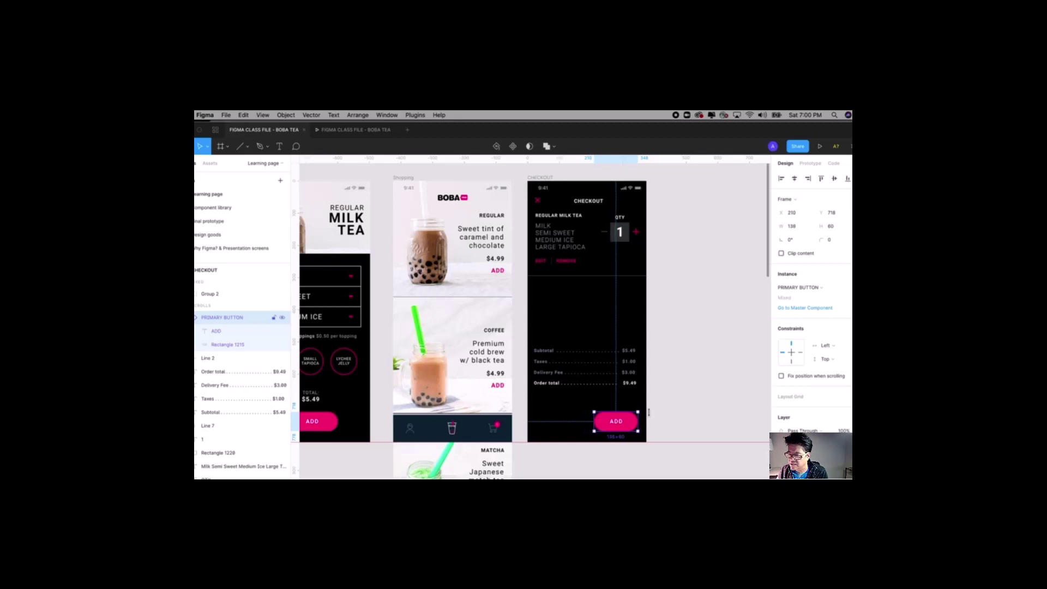
# - Undo the last resize of the CHECKOUT screen's ADD button and set its width to 145
pyautogui.hscroll(2, 666, 382)
pyautogui.scroll(-1, 666, 382)
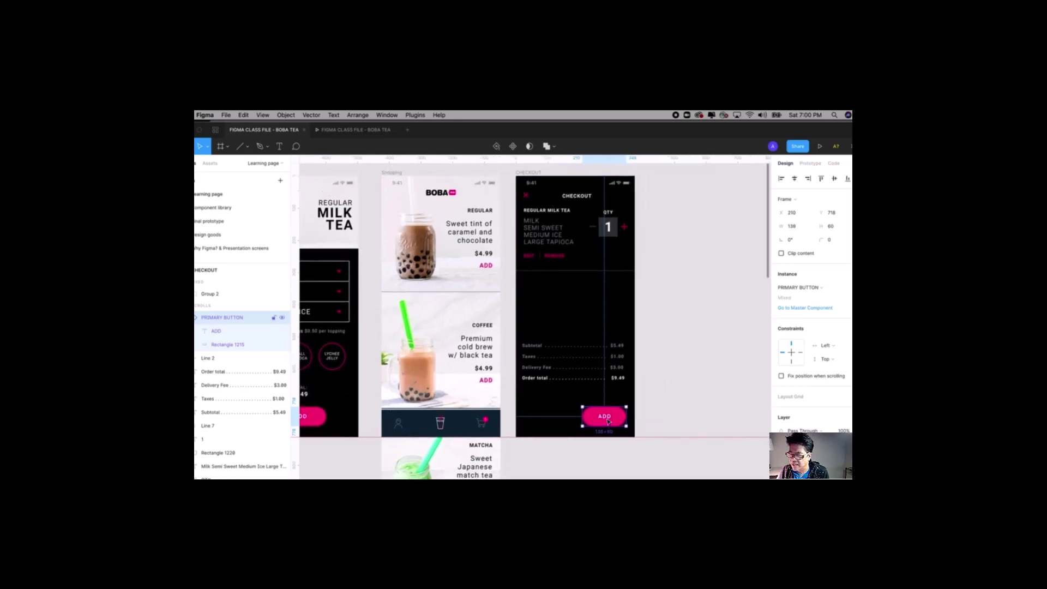
pyautogui.press('super+z')
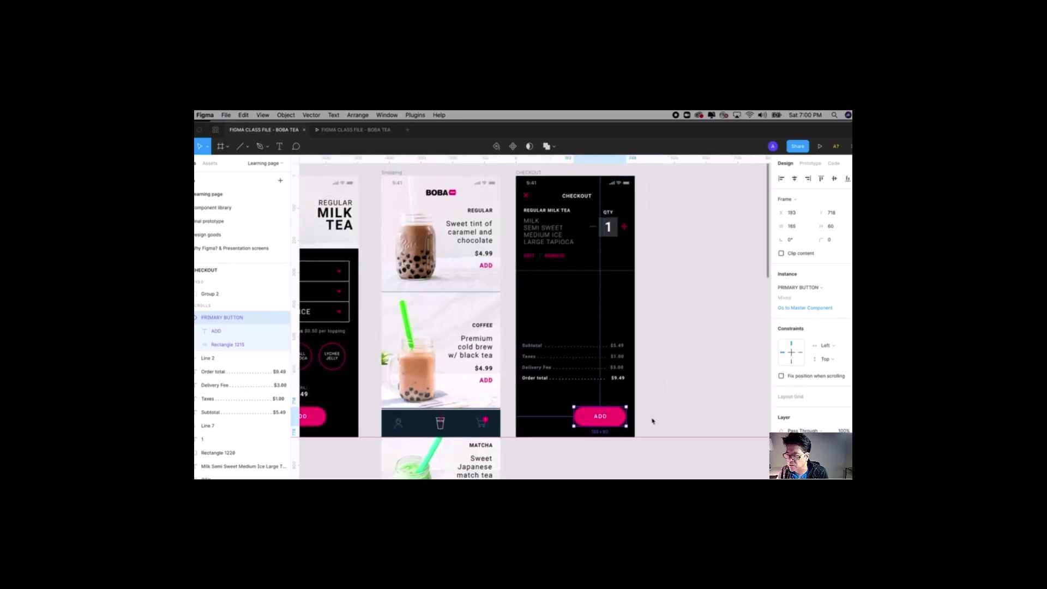
pyautogui.moveTo(574, 414)
pyautogui.mouseDown()
pyautogui.moveTo(606, 423)
pyautogui.moveTo(554, 422)
pyautogui.moveTo(581, 417)
pyautogui.mouseUp()
pyautogui.hotkey('ctrl', 'z')
pyautogui.hotkey('ctrl', 'z')
pyautogui.hotkey('ctrl', 'z')
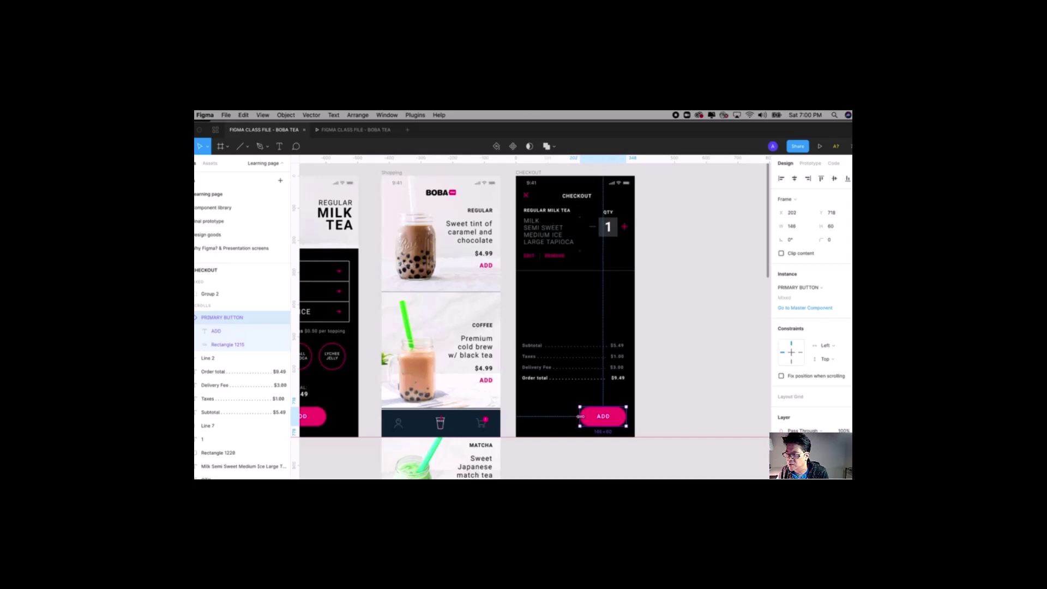
pyautogui.click(801, 225)
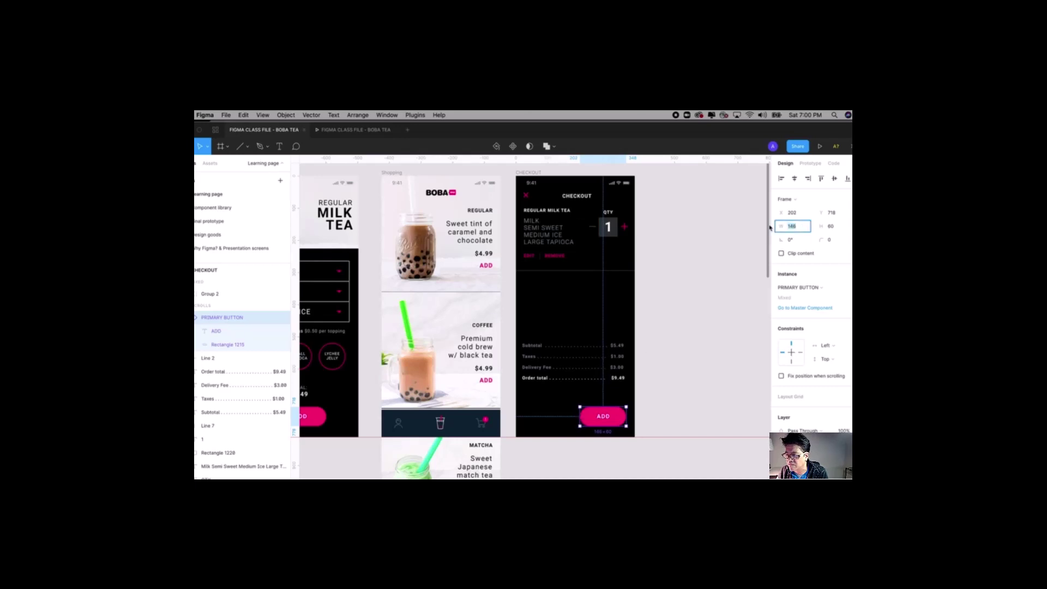
pyautogui.write('145')
pyautogui.click(652, 425)
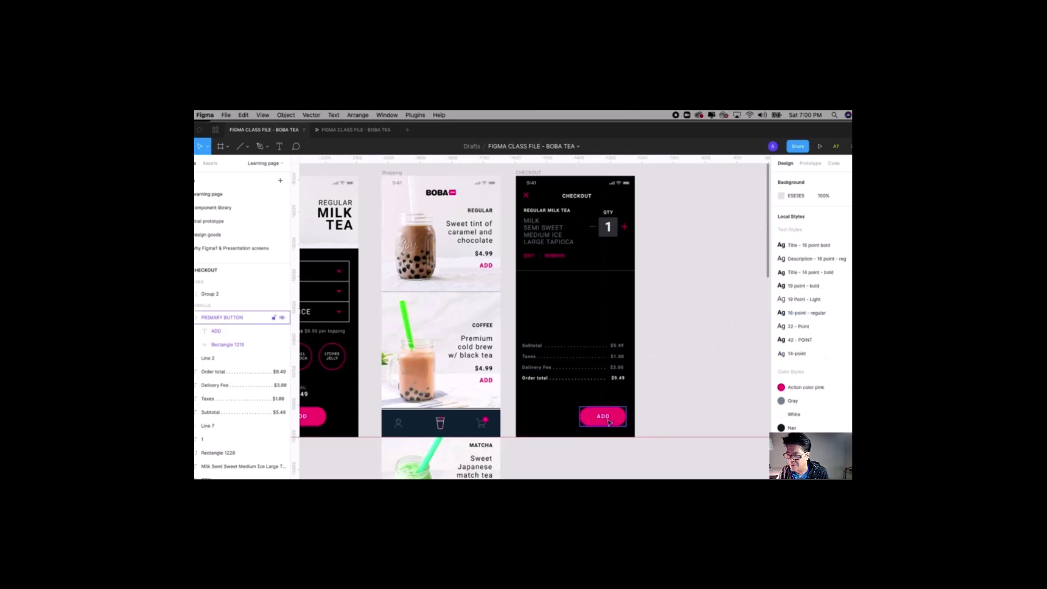
# - Duplicate the CHECKOUT screen's ADD button and place the copy to its left at X 37, Y 718
pyautogui.click(614, 423)
pyautogui.keyDown('alt'); pyautogui.moveTo(613, 423); pyautogui.dragTo(563, 422); pyautogui.keyUp('alt')
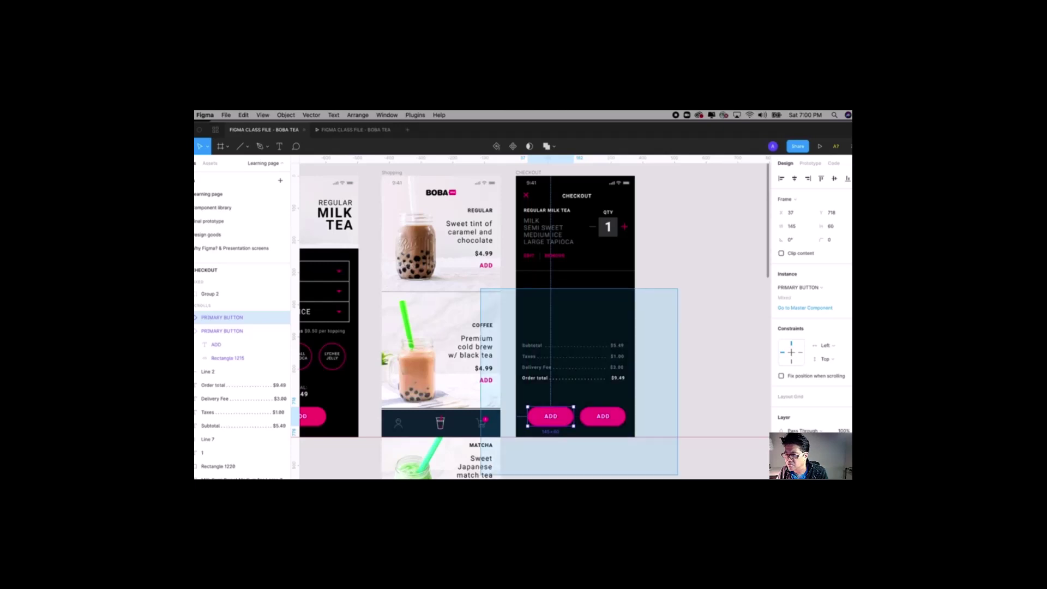
pyautogui.scroll(5, 668, 440)
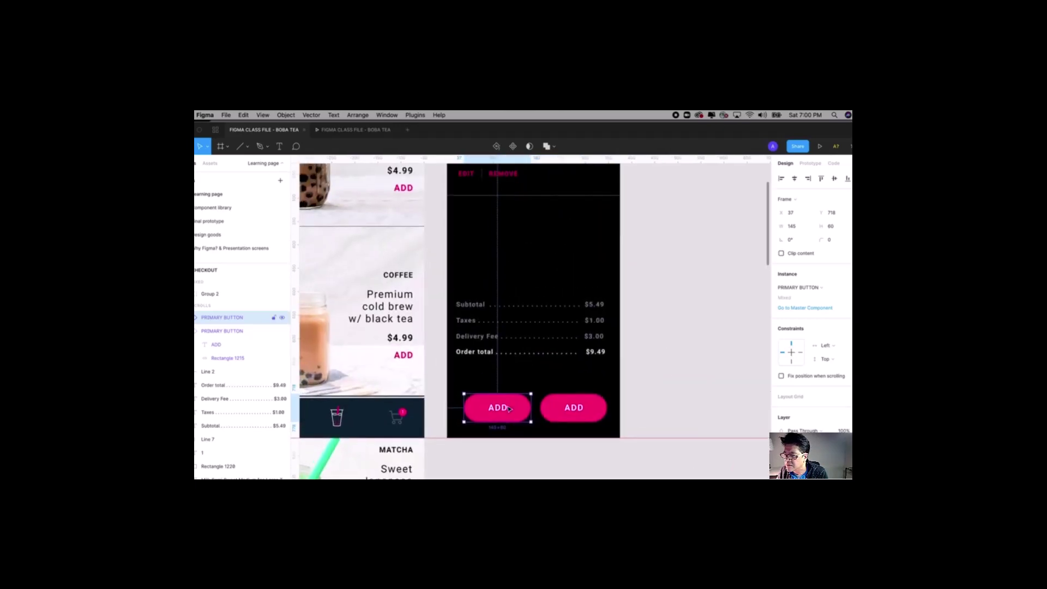
pyautogui.scroll(2, 509, 403)
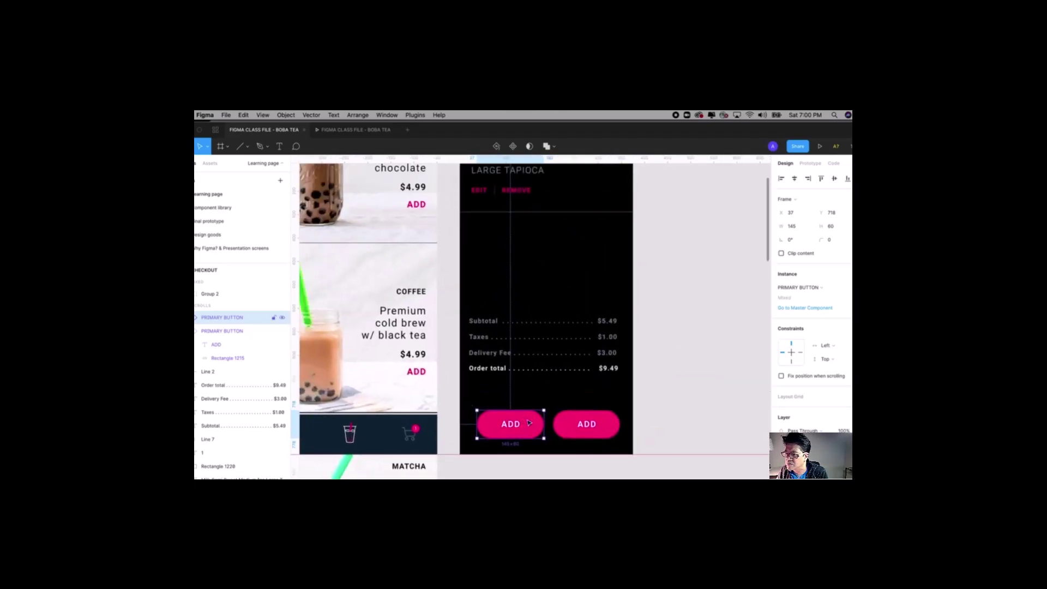
# - Try to detach the copied ADD button on the CHECKOUT screen from its master component
pyautogui.rightClick(530, 423)
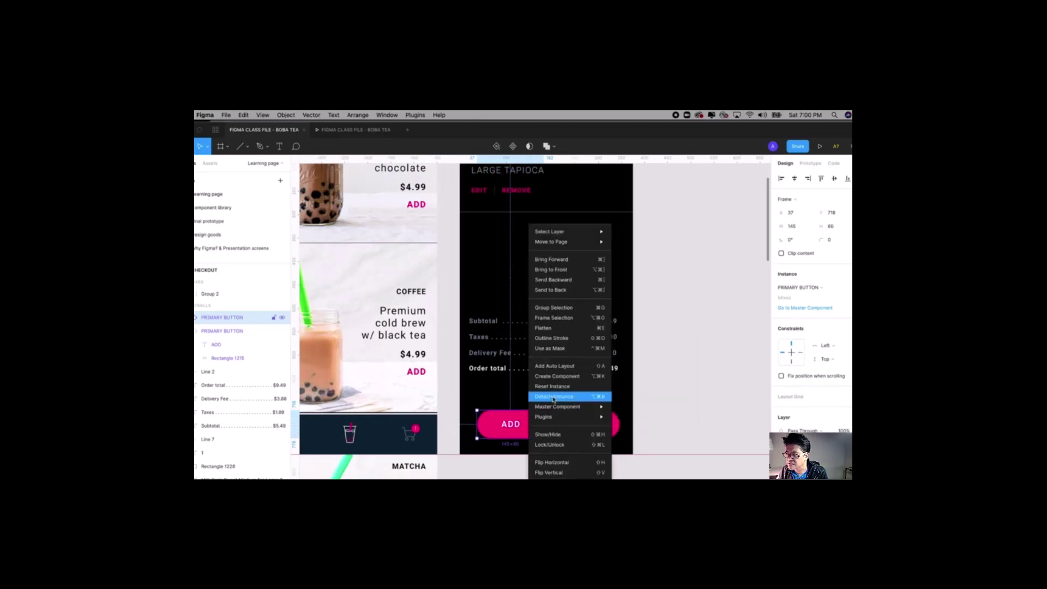
pyautogui.click(513, 443)
pyautogui.click(521, 423)
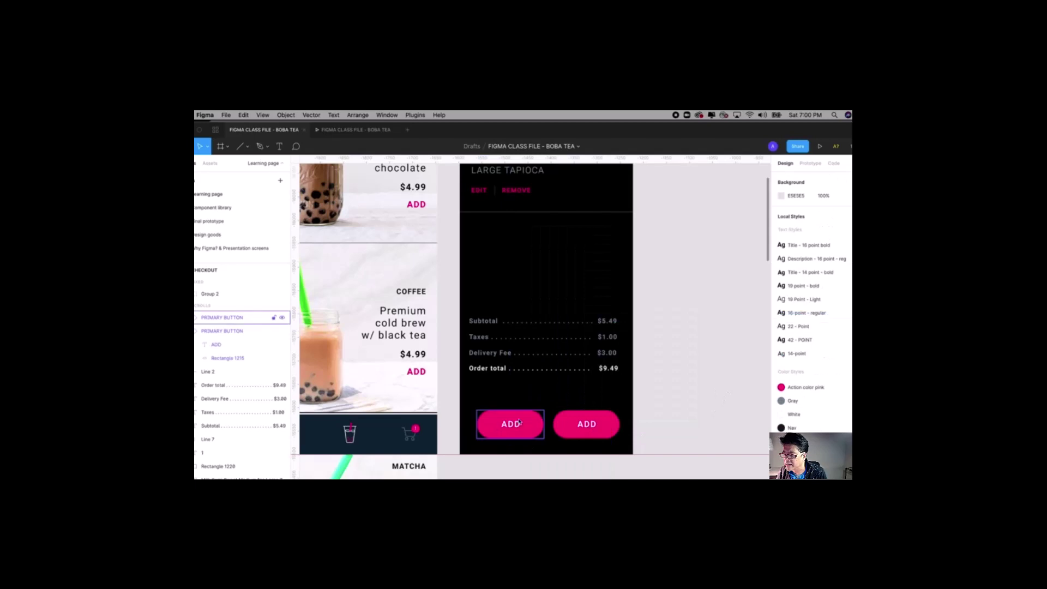
pyautogui.rightClick(522, 423)
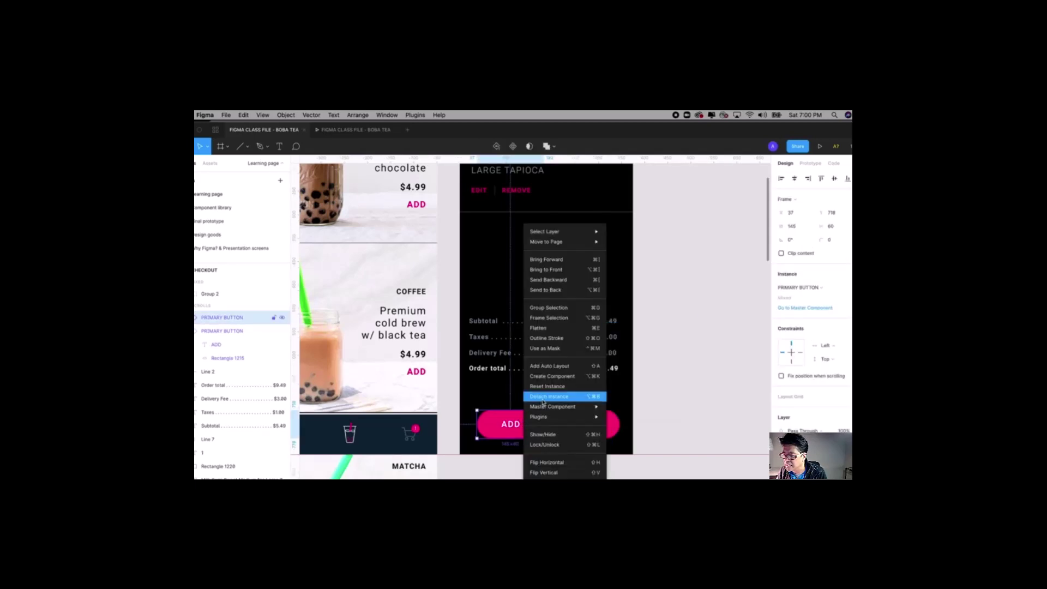
pyautogui.moveTo(525, 419)
pyautogui.click(516, 442)
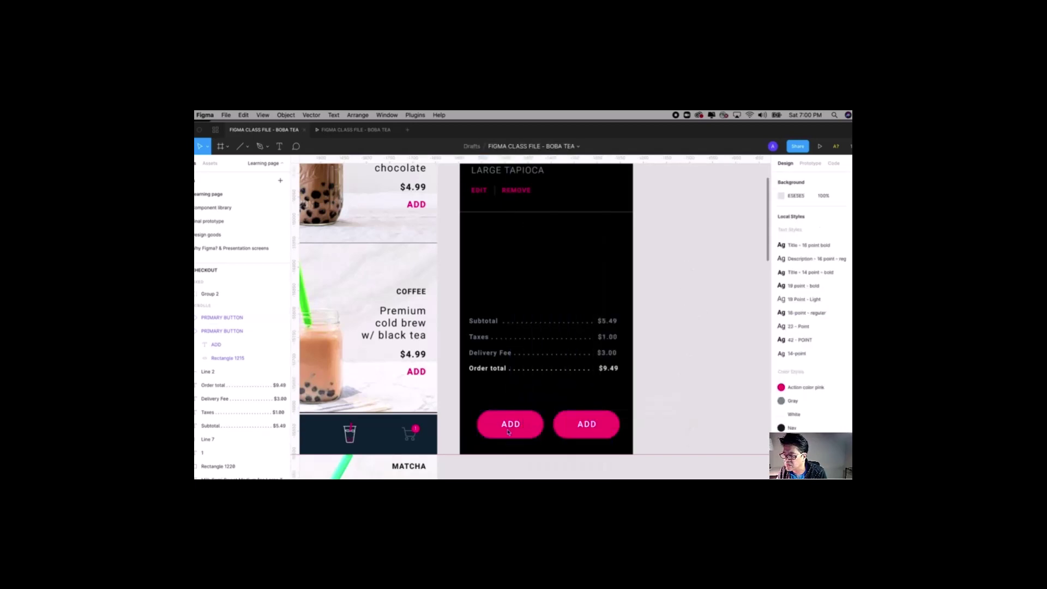
pyautogui.click(521, 425)
pyautogui.rightClick(522, 427)
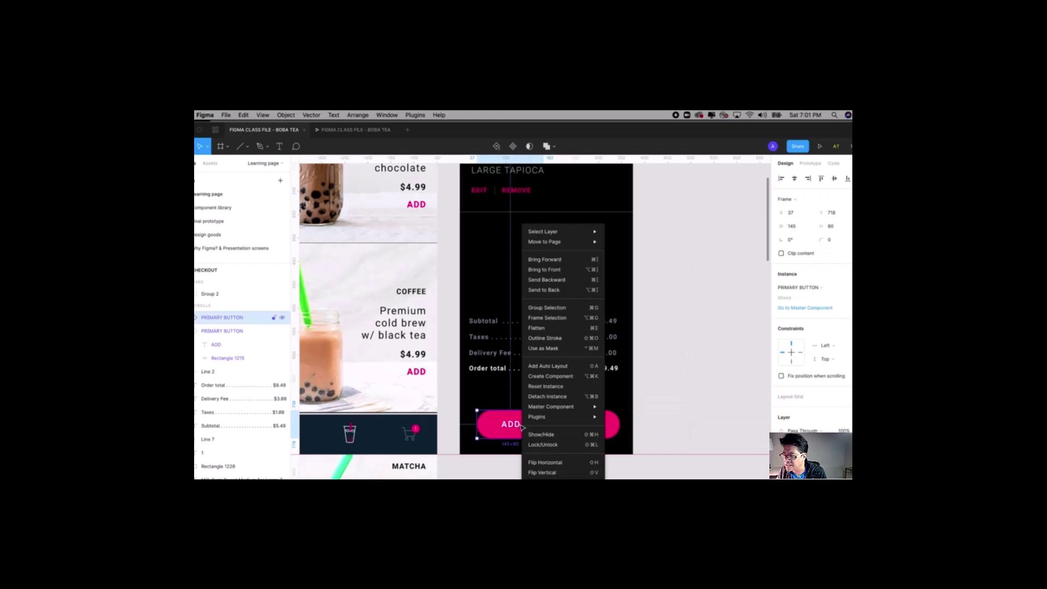
pyautogui.click(549, 398)
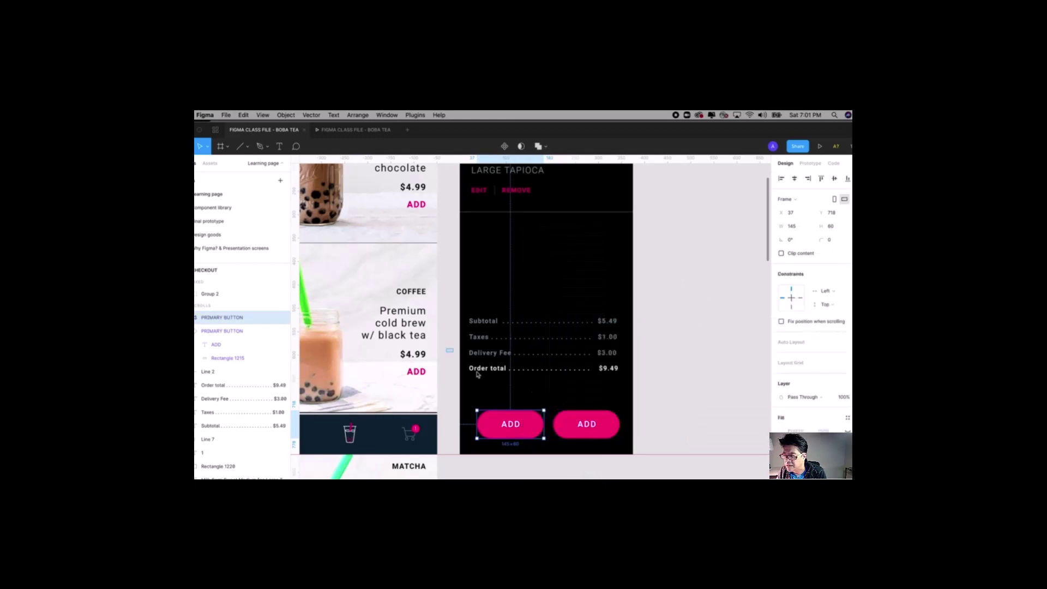
pyautogui.scroll(5, 501, 445)
pyautogui.hotkey('ctrl', 'z')
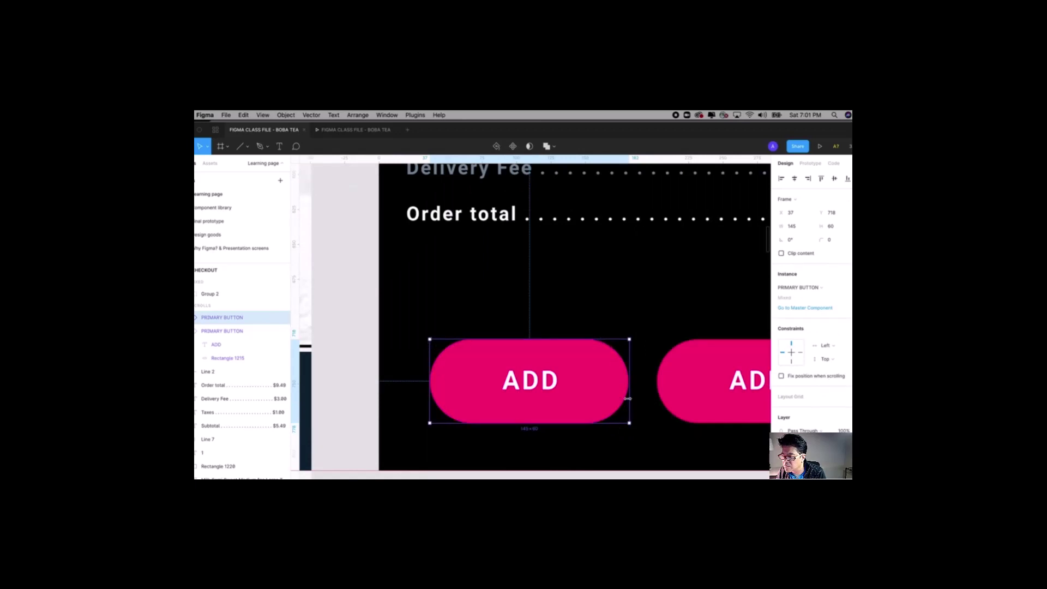
# - Detach the CHECKOUT screen's left ADD button instance from its PRIMARY BUTTON component and deselect it
pyautogui.hotkey('ctrl', 'alt', 'b')
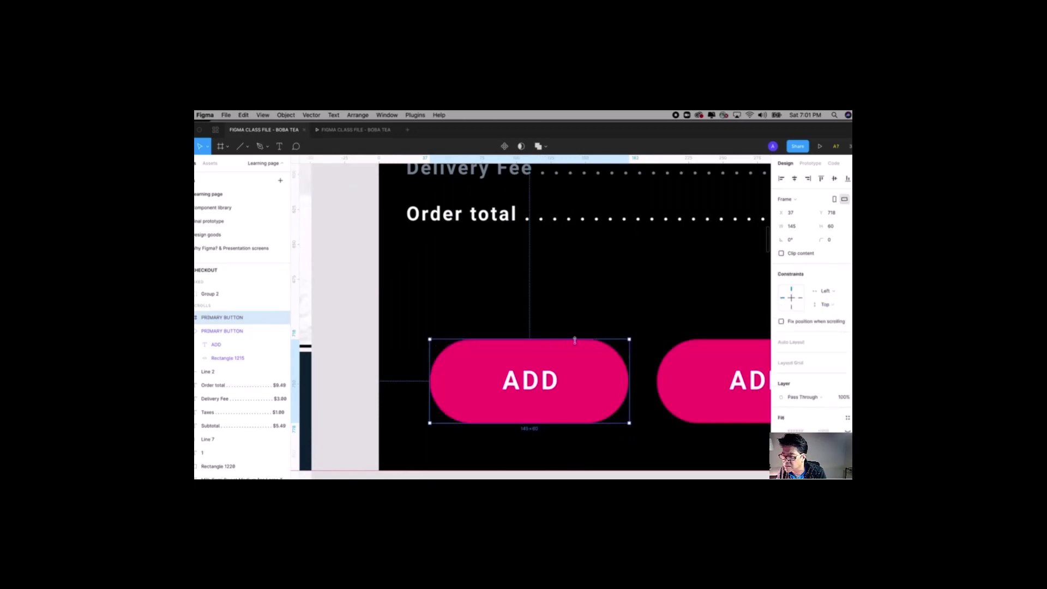
pyautogui.scroll(-3, 575, 343)
pyautogui.hscroll(2, 550, 434)
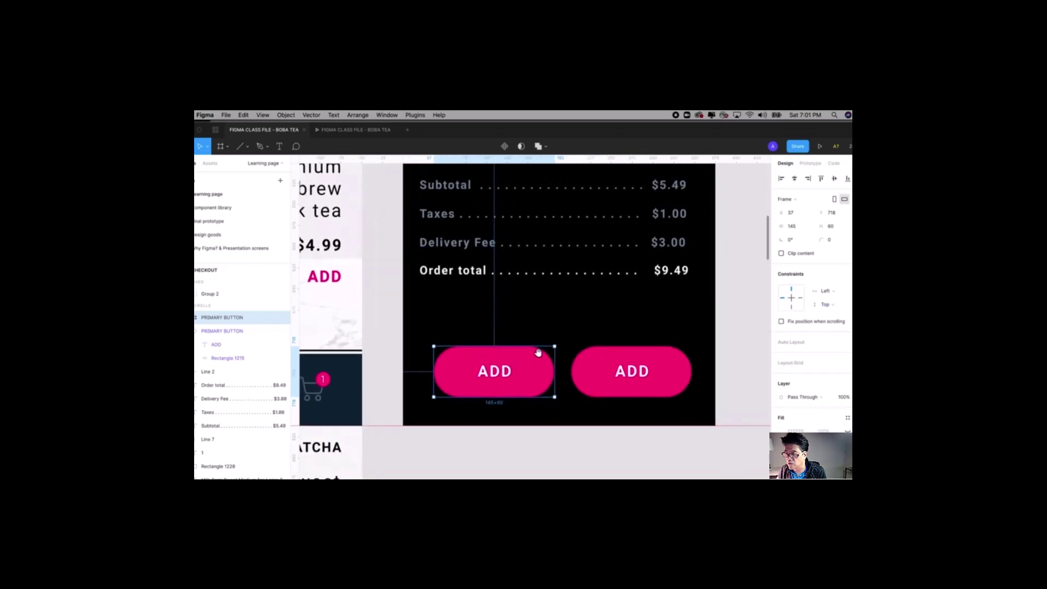
pyautogui.click(550, 436)
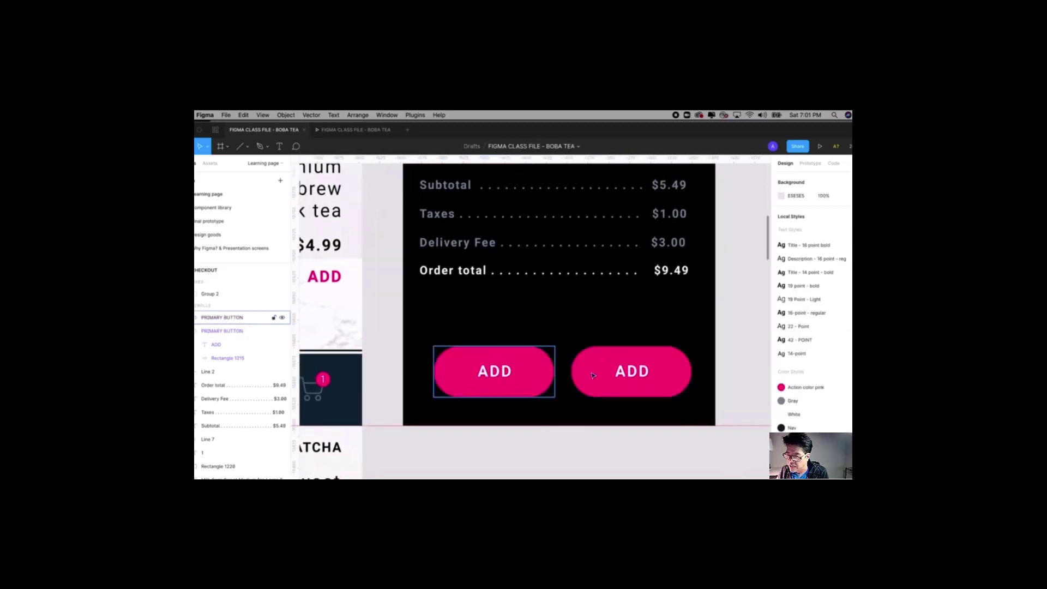
# - Relabel the CHECKOUT screen's right button NEXT and its left button CANCEL
pyautogui.doubleClick(631, 372)
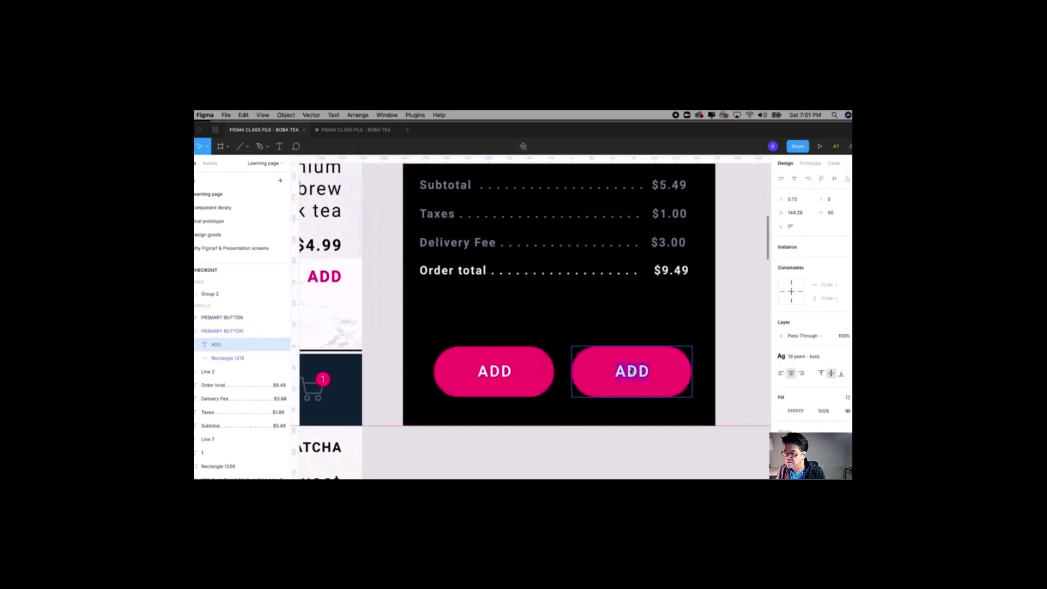
pyautogui.write('NEXT')
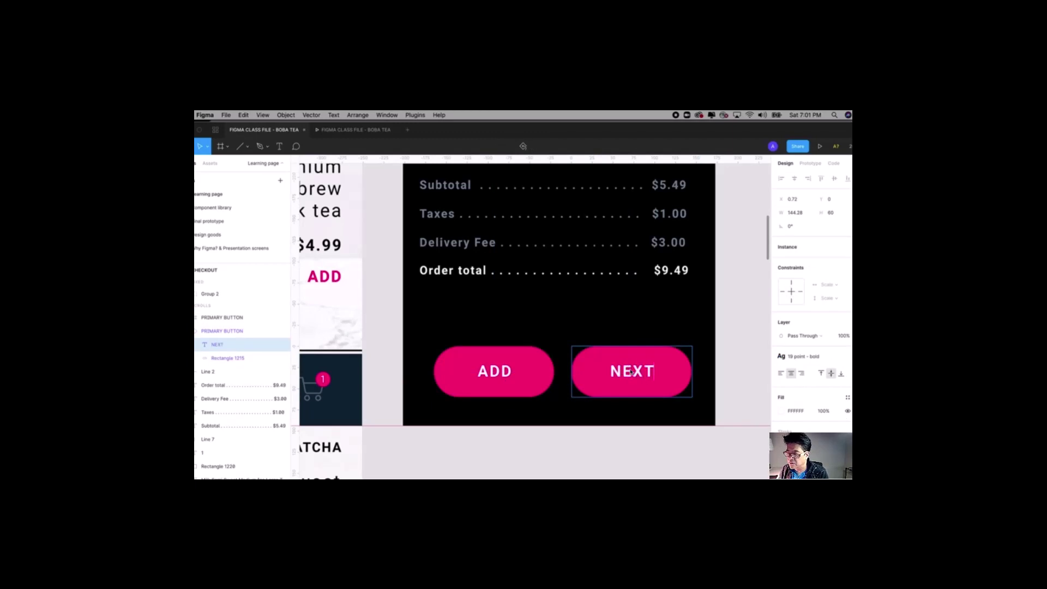
pyautogui.doubleClick(490, 372)
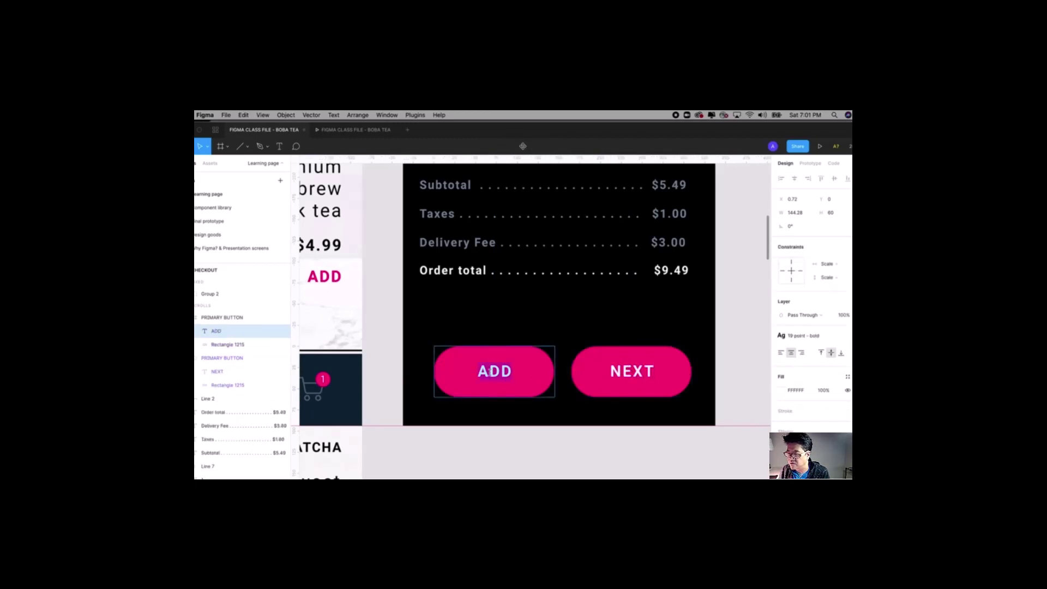
pyautogui.write('CANC')
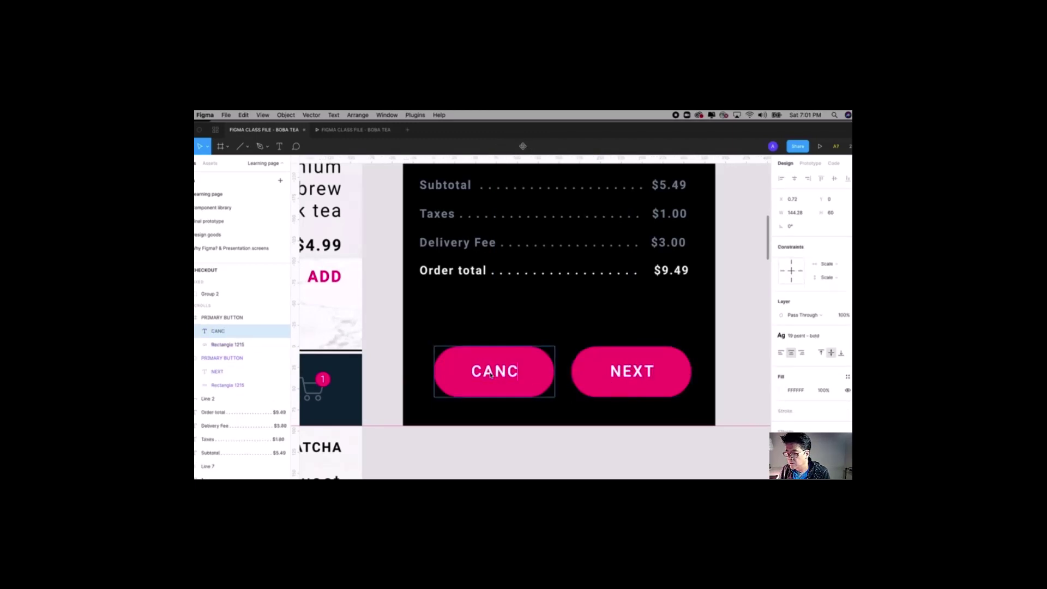
pyautogui.write('EL')
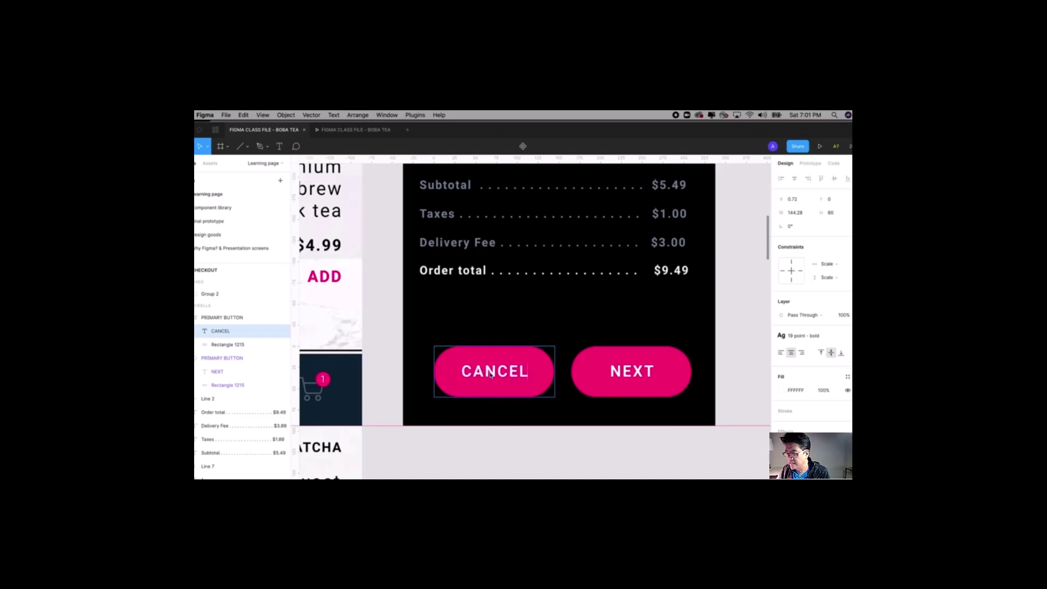
pyautogui.press('Escape')
pyautogui.click(533, 467)
# - Remove the fill from the background rectangle inside the CANCEL button
pyautogui.click(532, 357)
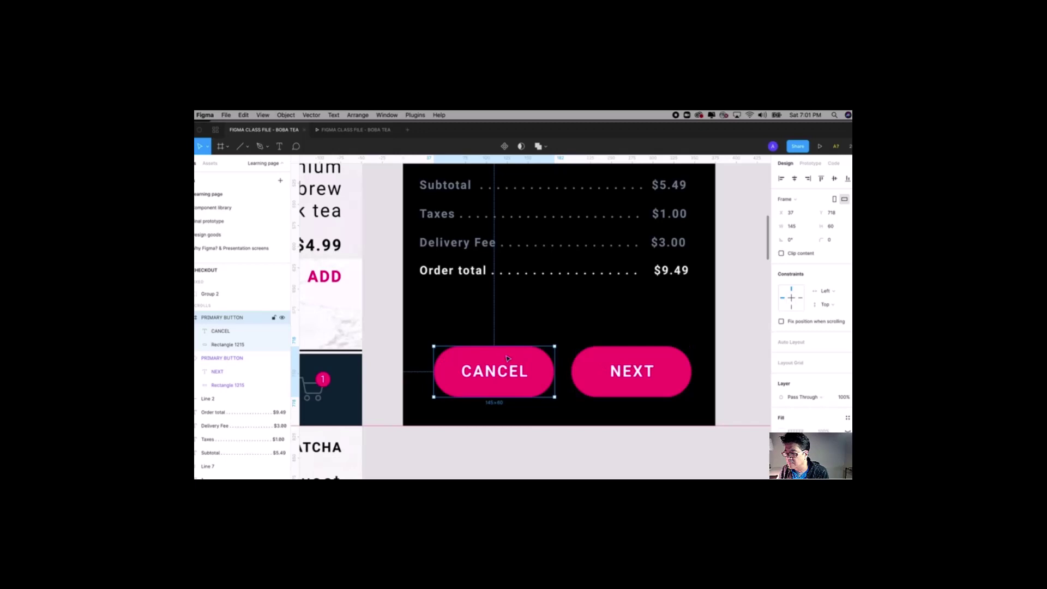
pyautogui.doubleClick(507, 359)
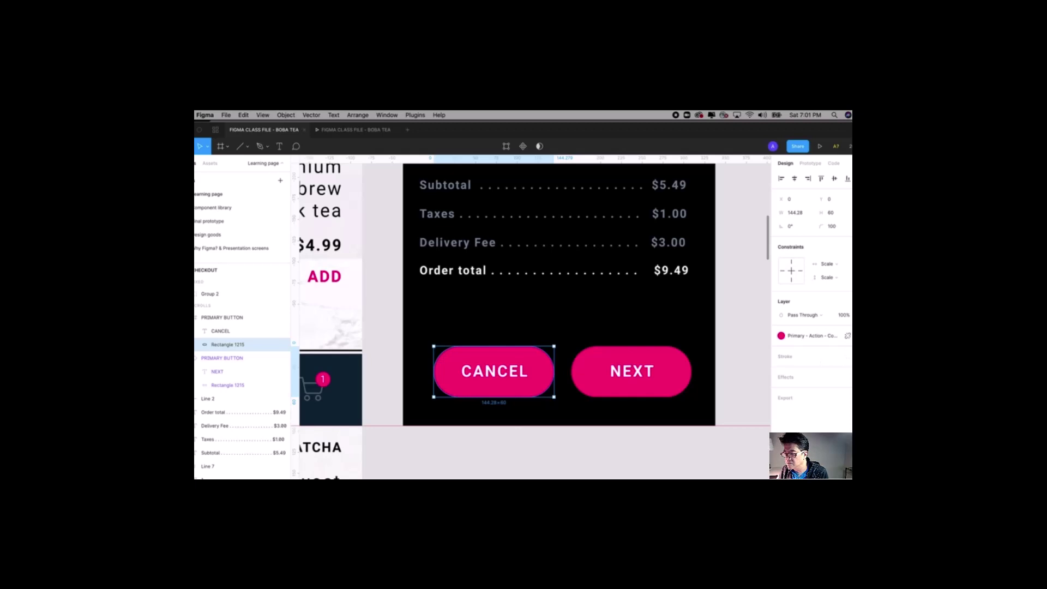
pyautogui.click(847, 335)
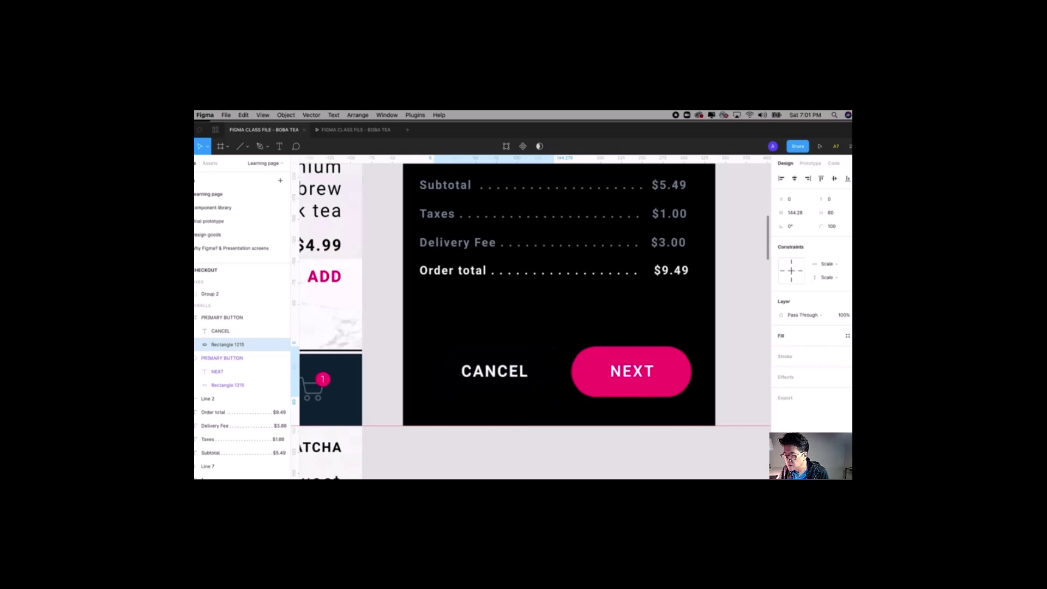
pyautogui.click(847, 336)
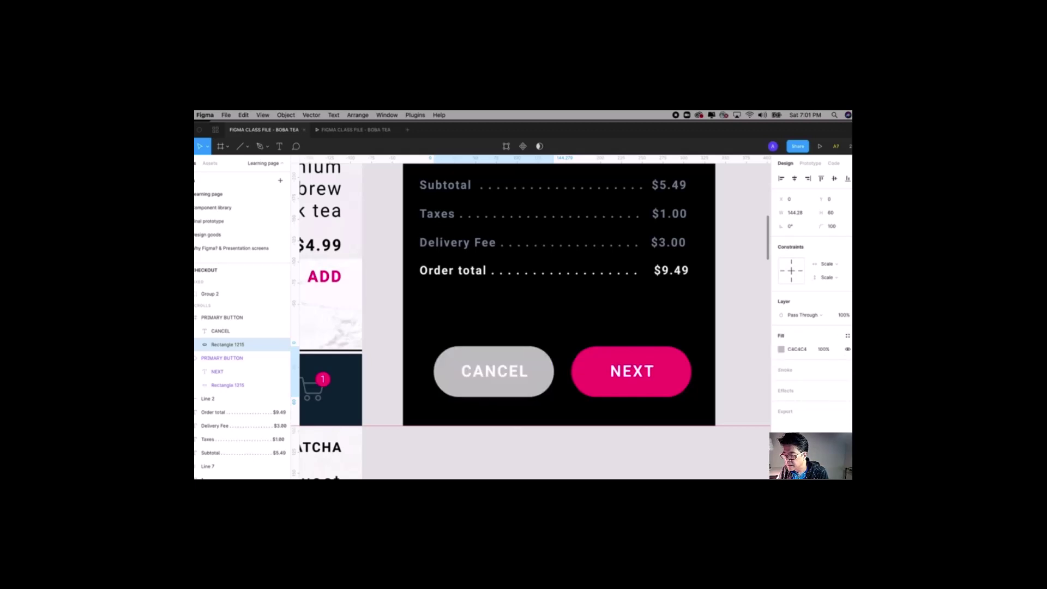
pyautogui.click(847, 349)
# - Add an inside stroke of width 3 in the Primary - Action - Color style to the CANCEL button's rectangle
pyautogui.click(847, 357)
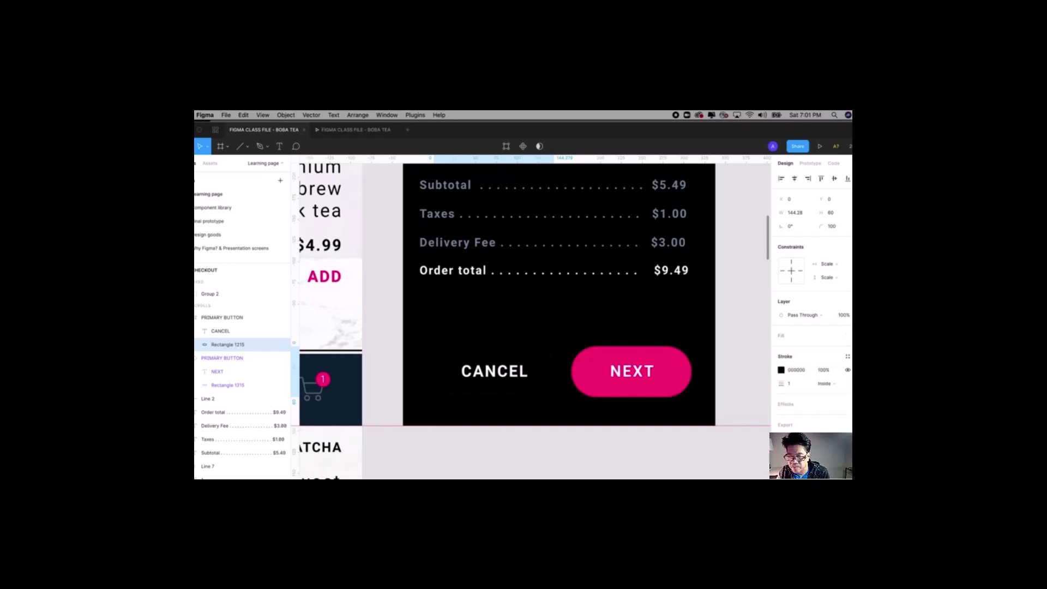
pyautogui.click(847, 358)
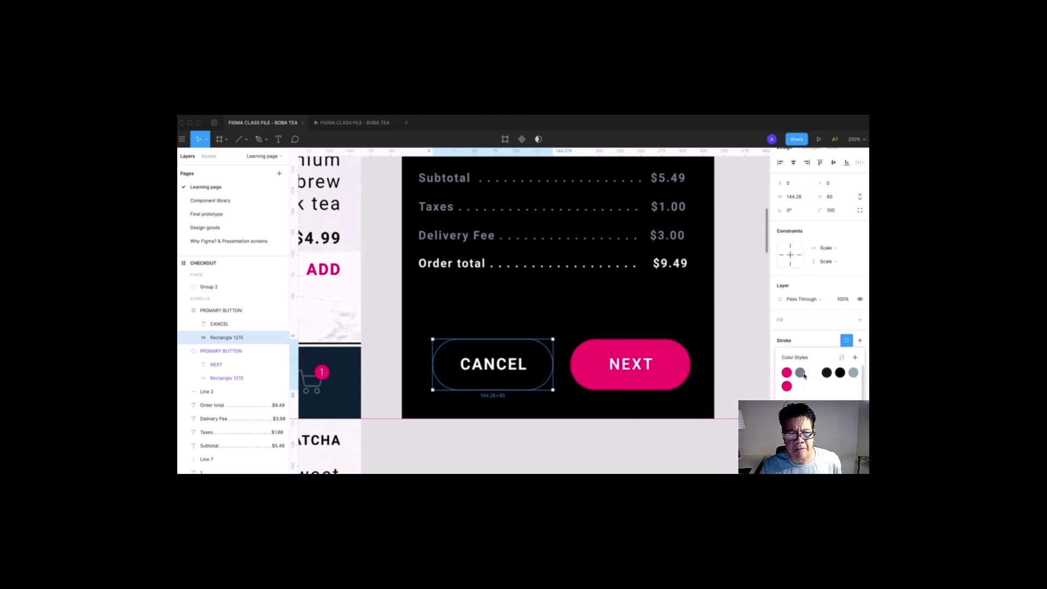
pyautogui.click(786, 373)
pyautogui.click(786, 363)
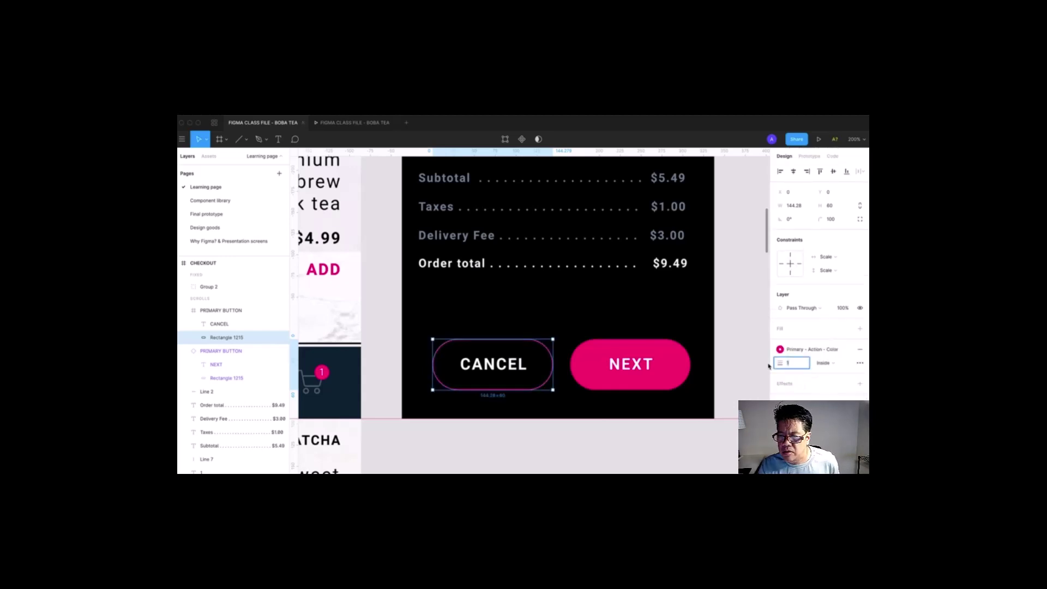
pyautogui.write('3')
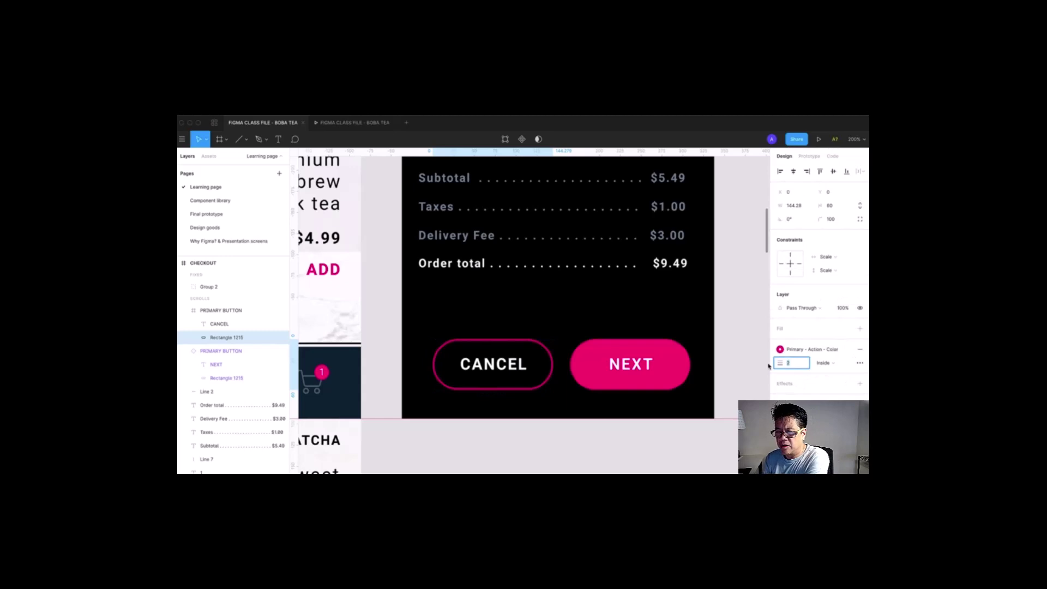
# - Nudge the CANCEL and NEXT buttons left together so that CANCEL sits at X 33
pyautogui.click(660, 372)
pyautogui.keyDown('shift'); pyautogui.click(493, 364); pyautogui.keyUp('shift')
pyautogui.press('Left')
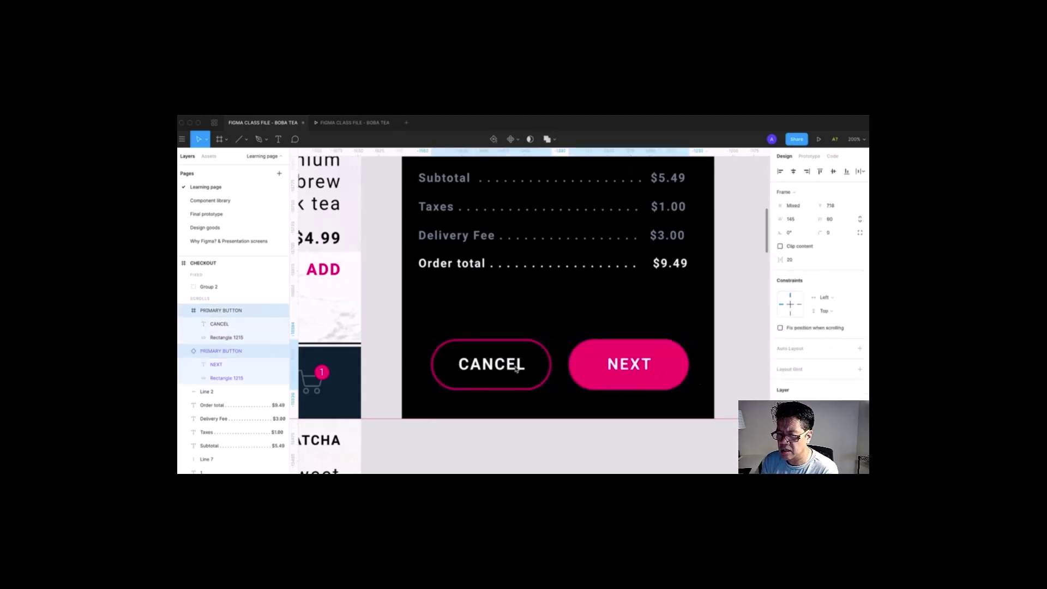
pyautogui.press('Left')
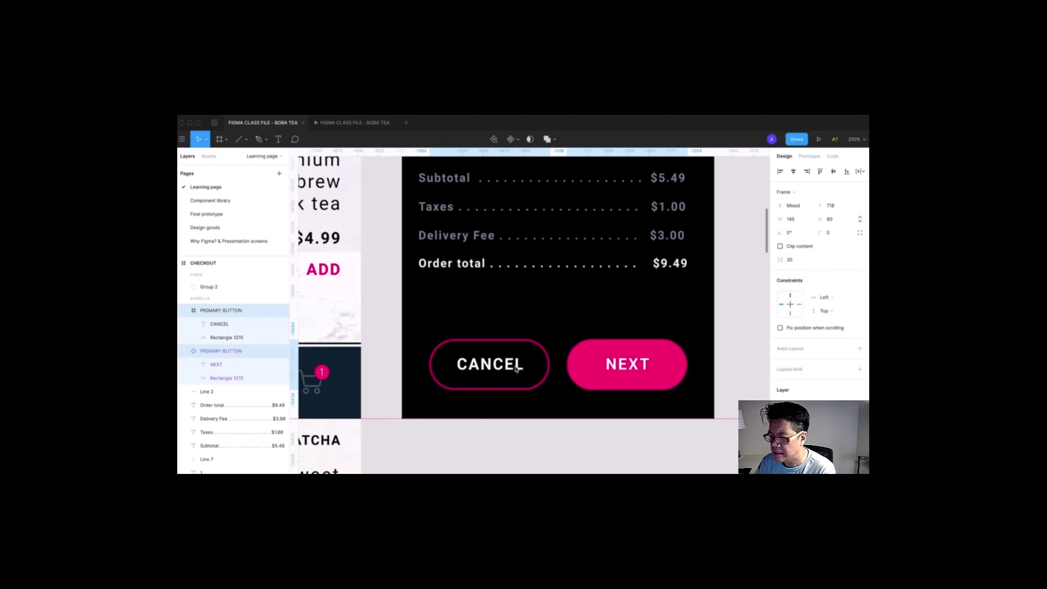
pyautogui.hotkey('shift', '0')
pyautogui.click(520, 372)
# - Paste a copy of the CHECKOUT screen's CANCEL button onto the Component library page beneath the dropdown button
pyautogui.scroll(3, 552, 404)
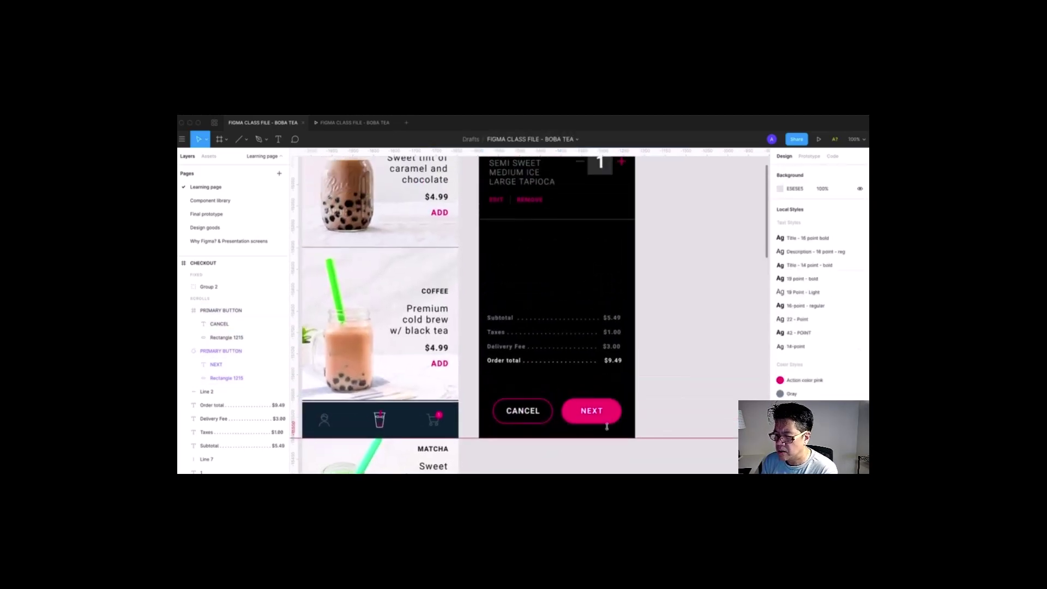
pyautogui.hscroll(-1, 589, 417)
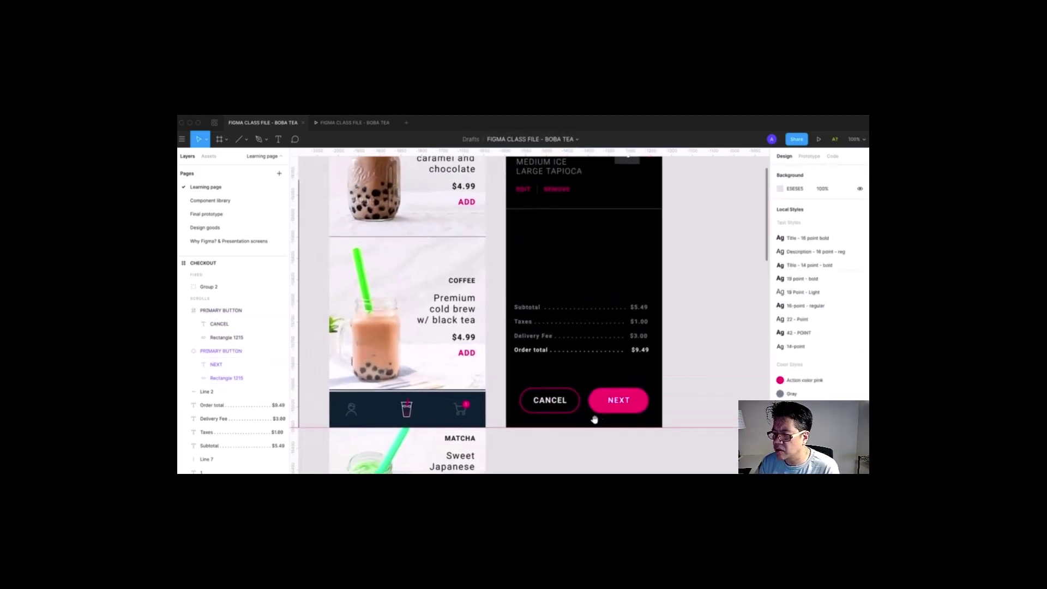
pyautogui.click(553, 408)
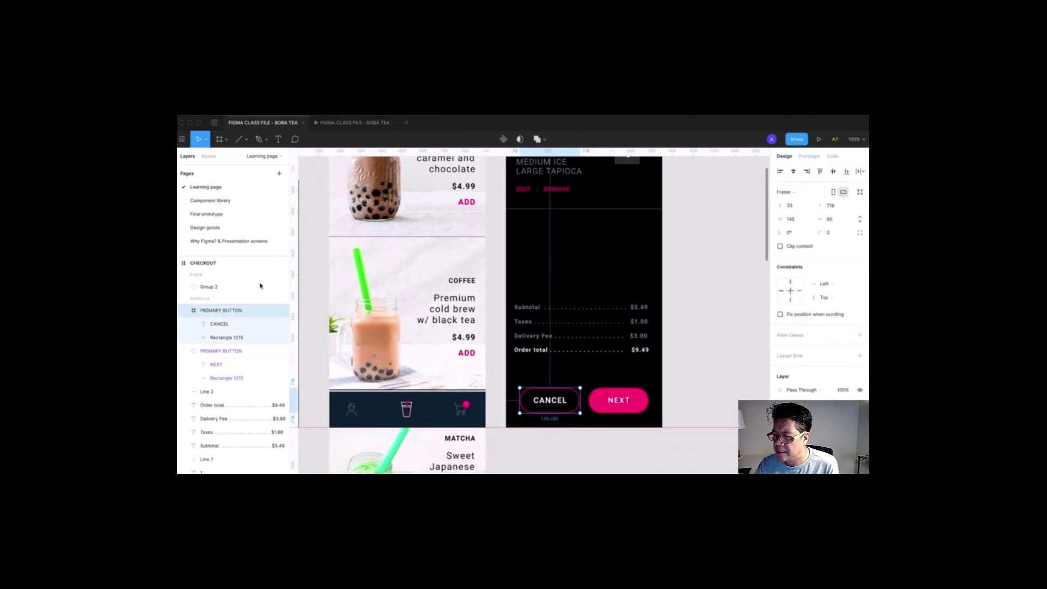
pyautogui.click(212, 201)
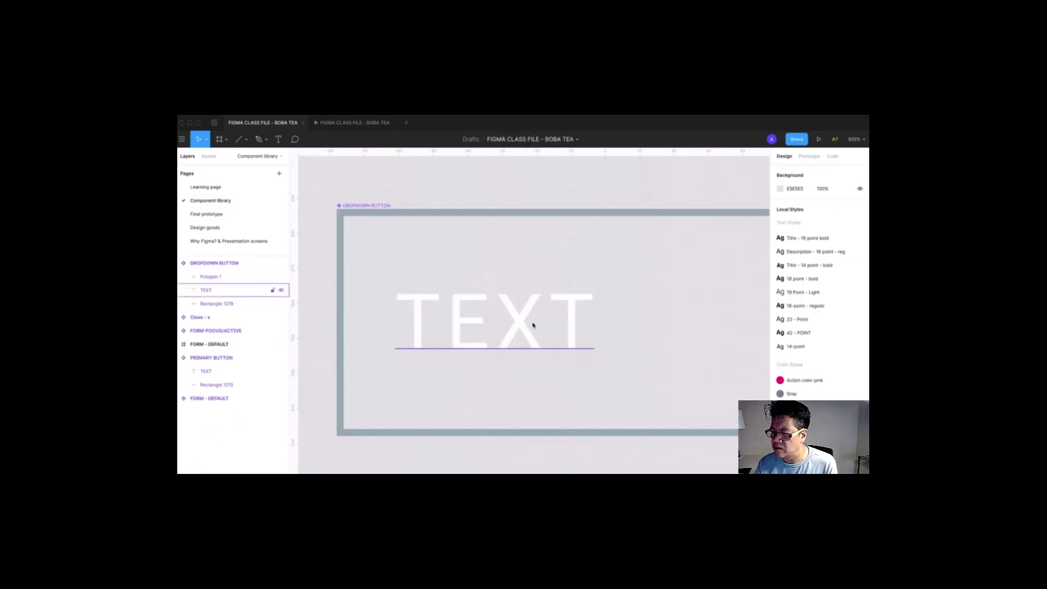
pyautogui.hotkey('shift', '0')
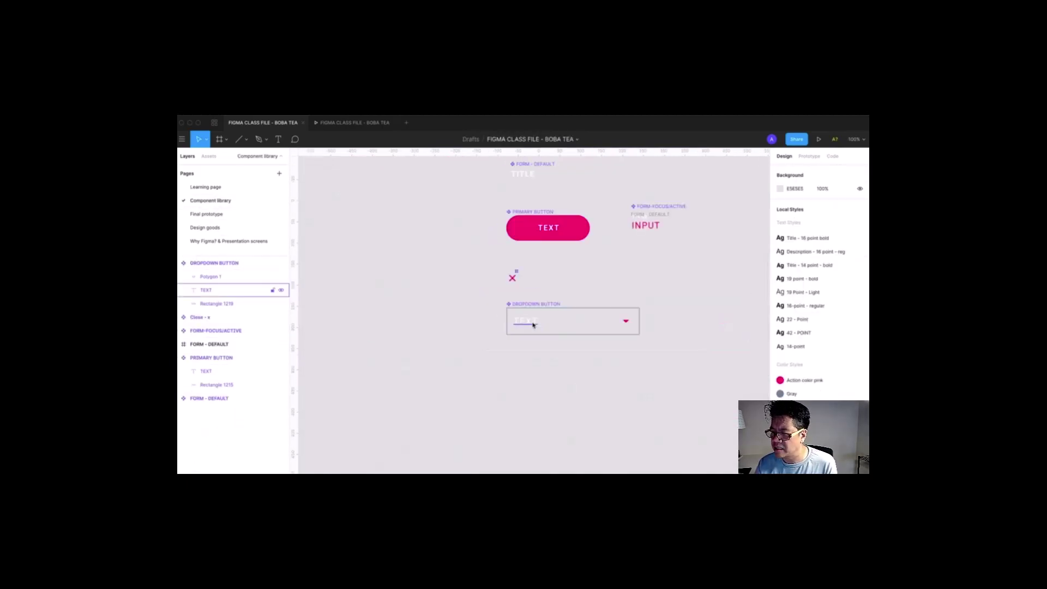
pyautogui.click(211, 187)
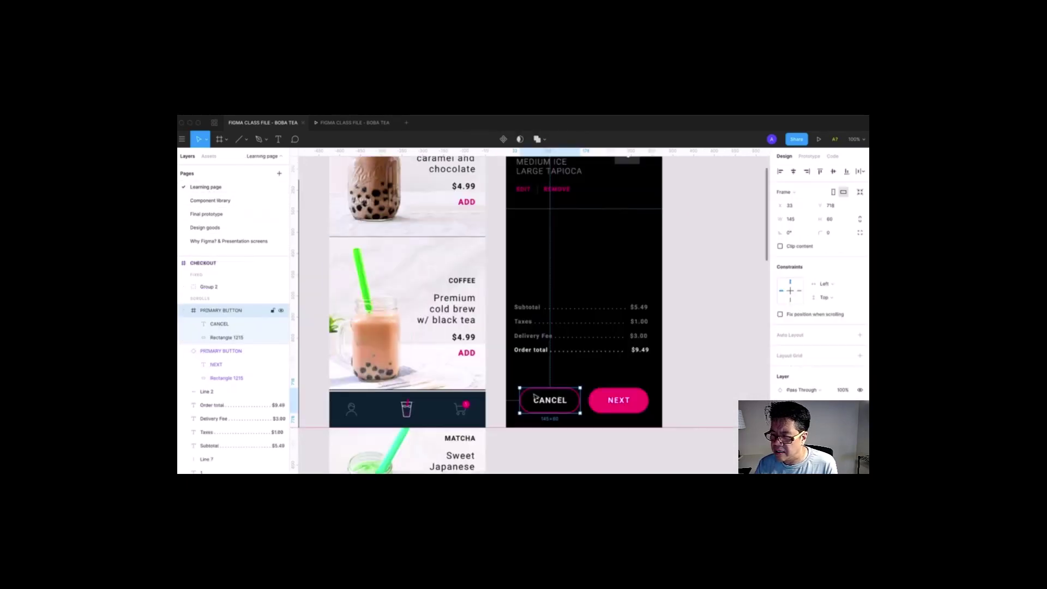
pyautogui.click(212, 201)
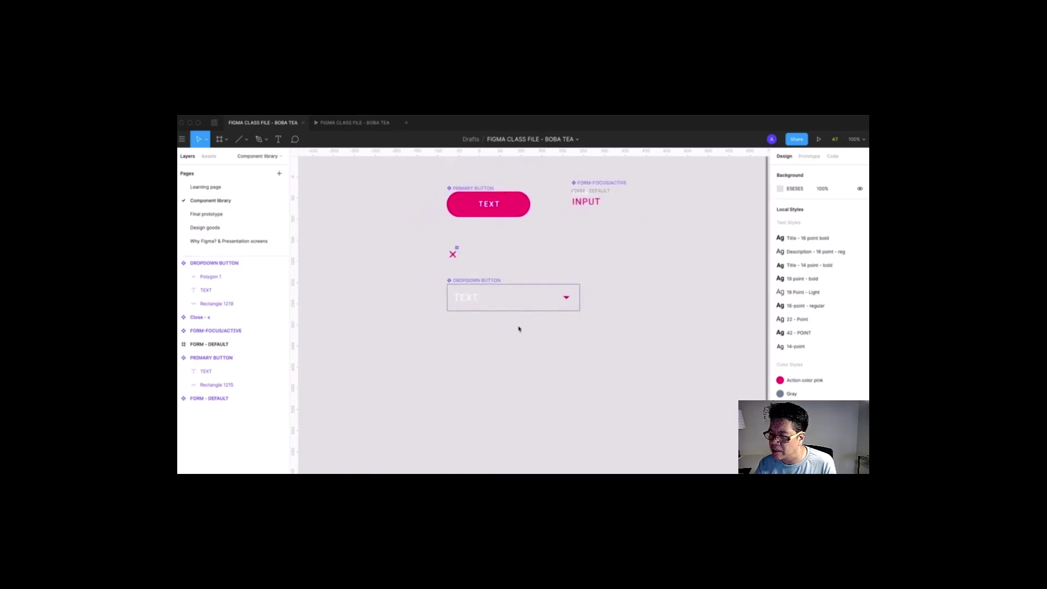
pyautogui.moveTo(381, 203); pyautogui.dragTo(627, 402)
pyautogui.scroll(-2, 503, 346)
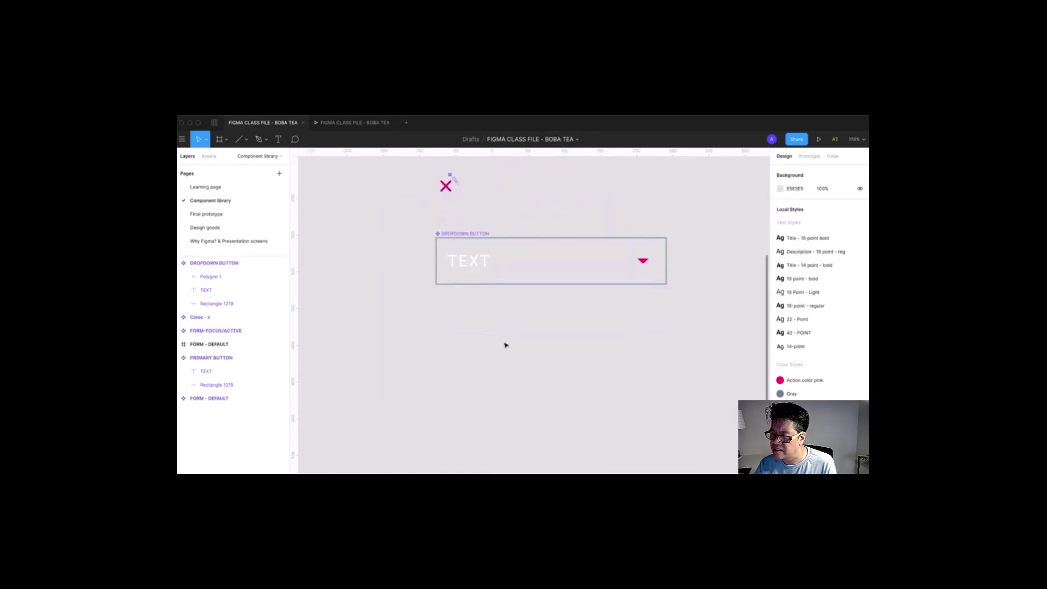
pyautogui.hotkey('ctrl', 'v')
pyautogui.moveTo(524, 325); pyautogui.dragTo(485, 360)
# - Turn the pasted CANCEL button frame into a component
pyautogui.click(564, 367)
pyautogui.moveTo(409, 283); pyautogui.dragTo(607, 449)
pyautogui.hscroll(-2, 611, 451)
pyautogui.hscroll(-1, 616, 454)
pyautogui.moveTo(405, 252); pyautogui.dragTo(679, 441)
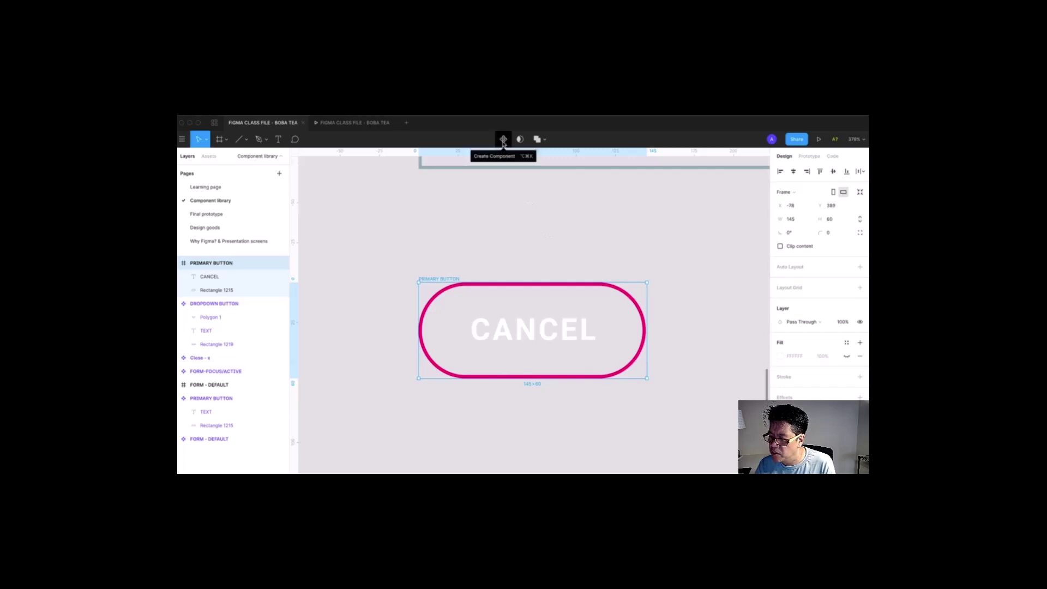
pyautogui.click(503, 140)
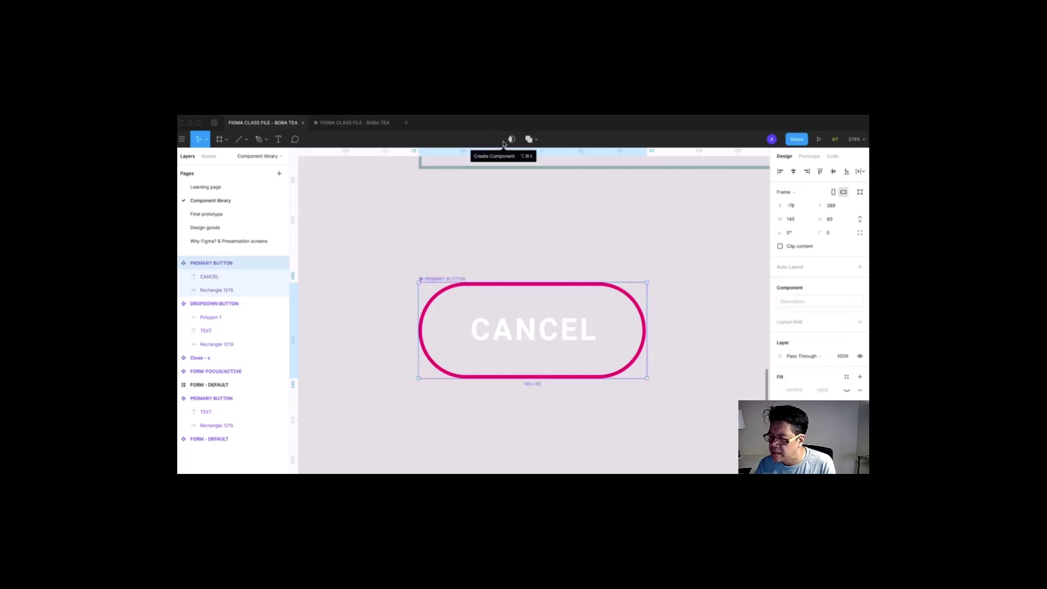
# - Rename the new outlined button component SECONDARY BUTTON
pyautogui.doubleClick(208, 264)
pyautogui.moveTo(212, 264); pyautogui.dragTo(181, 264)
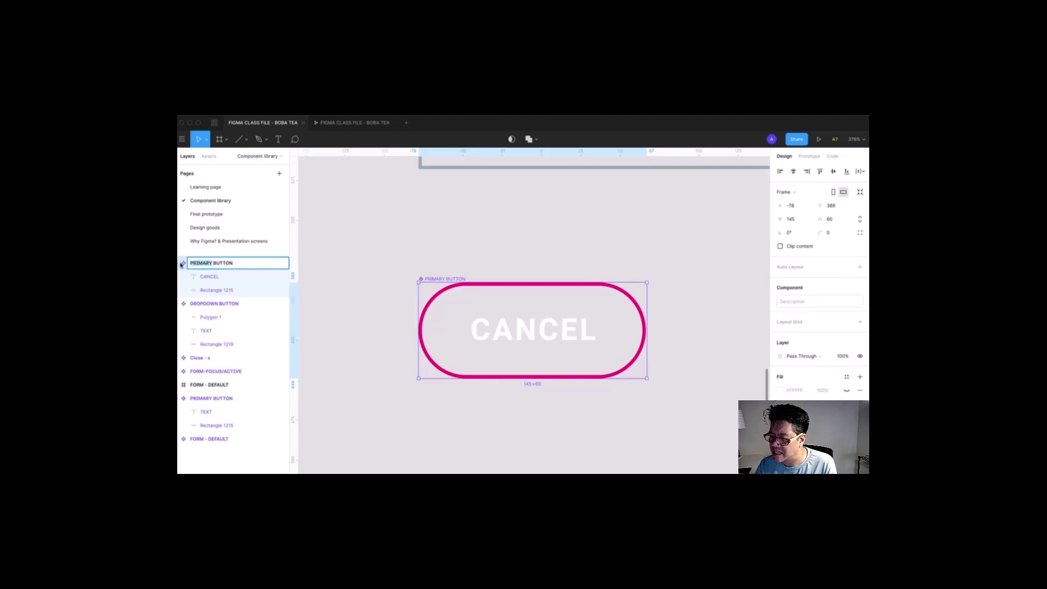
pyautogui.write('SE')
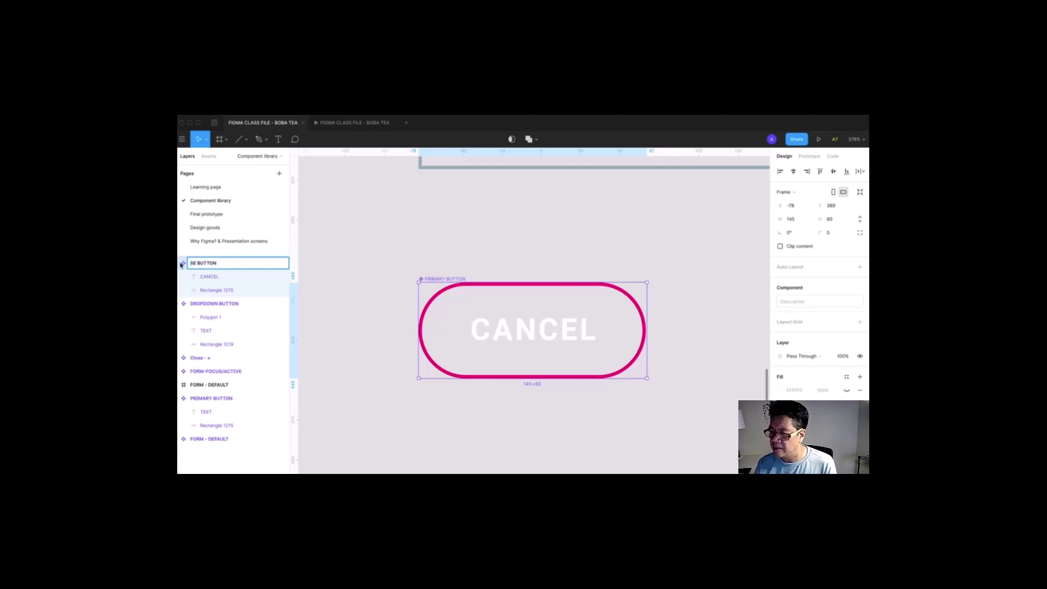
pyautogui.write('CONDARY')
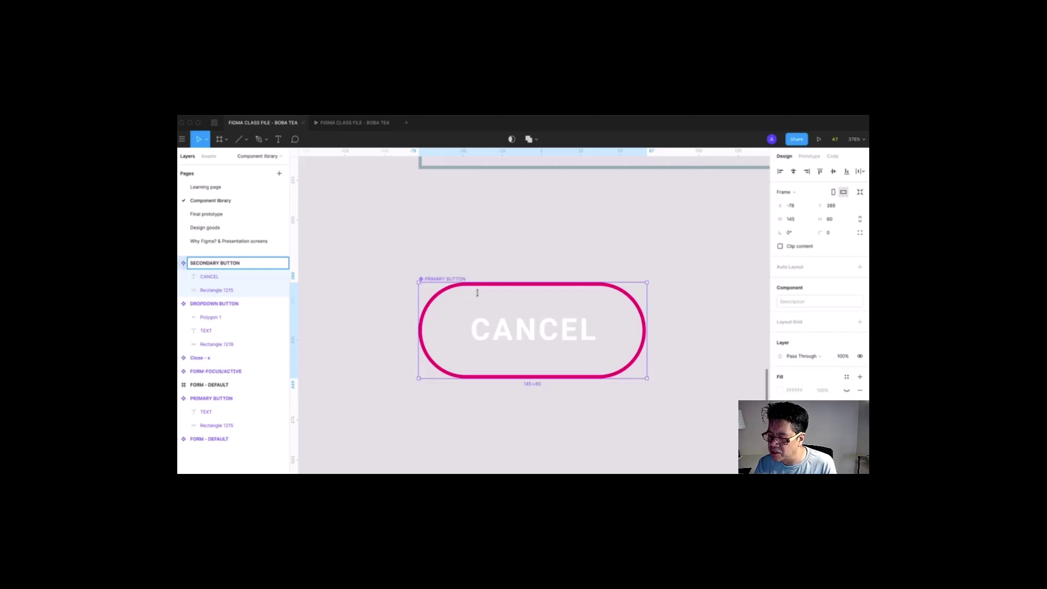
# - Change the label inside the SECONDARY BUTTON component to TEXT
pyautogui.click(519, 338)
pyautogui.doubleClick(518, 334)
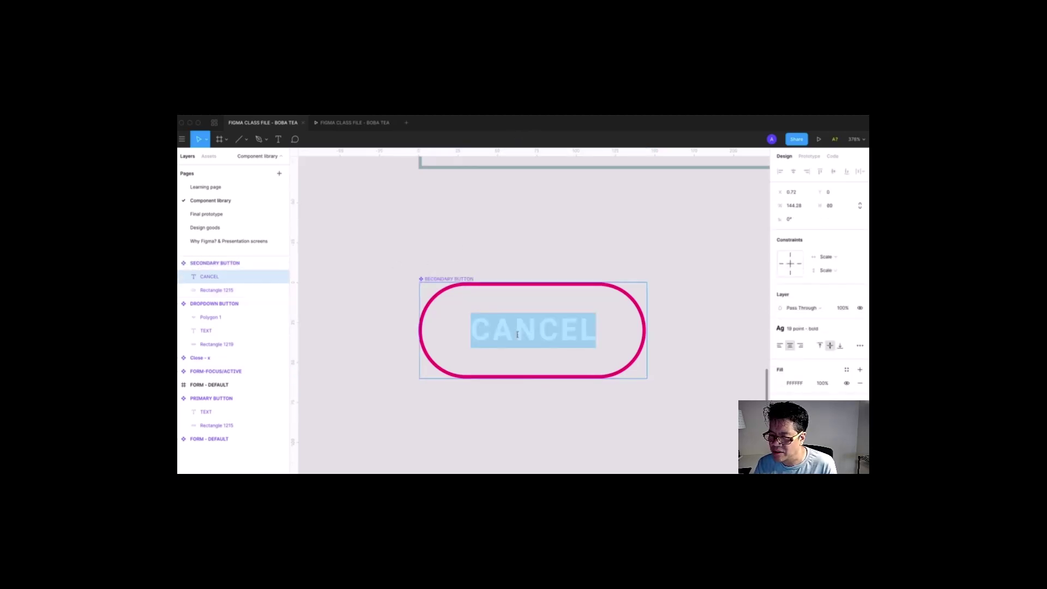
pyautogui.write('TEXT')
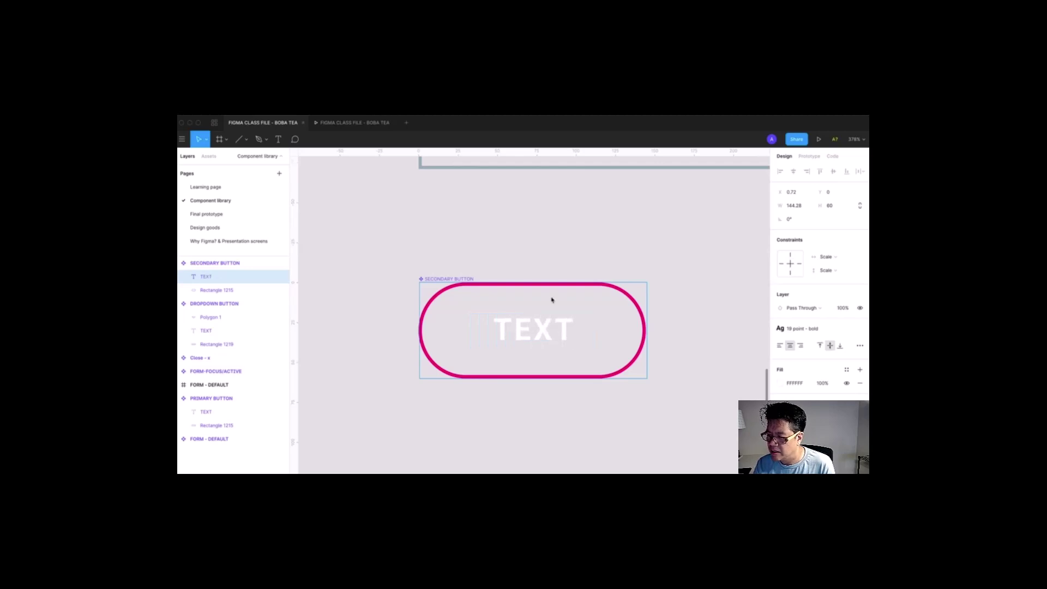
pyautogui.click(519, 244)
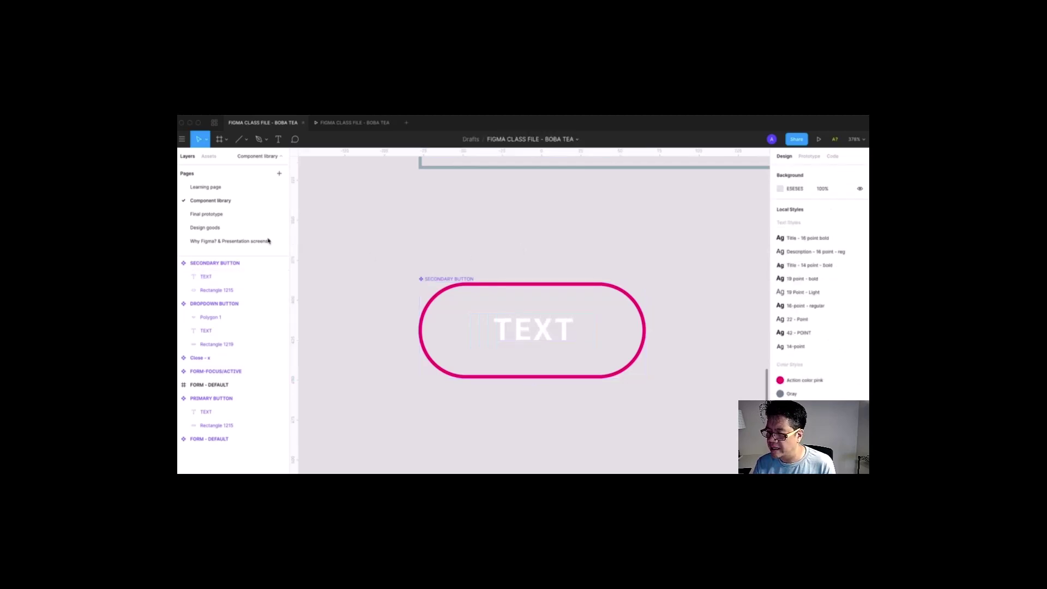
# - Return to the Learning page and place an instance of the SECONDARY BUTTON component on the CHECKOUT screen over the order summary
pyautogui.click(201, 187)
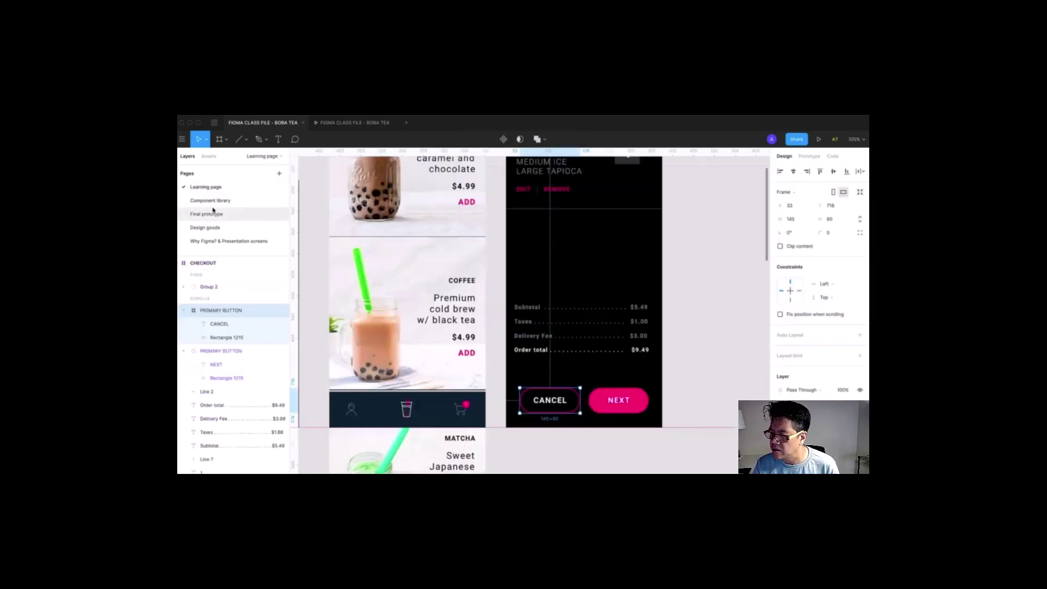
pyautogui.click(212, 200)
pyautogui.click(211, 188)
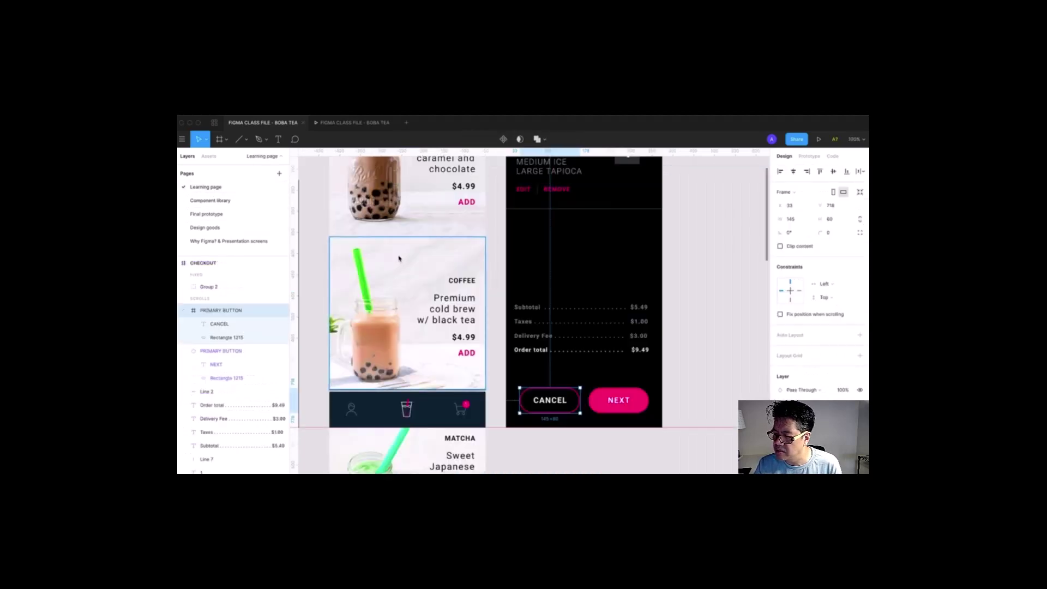
pyautogui.scroll(-3, 451, 245)
pyautogui.scroll(2, 451, 245)
pyautogui.scroll(3, 633, 397)
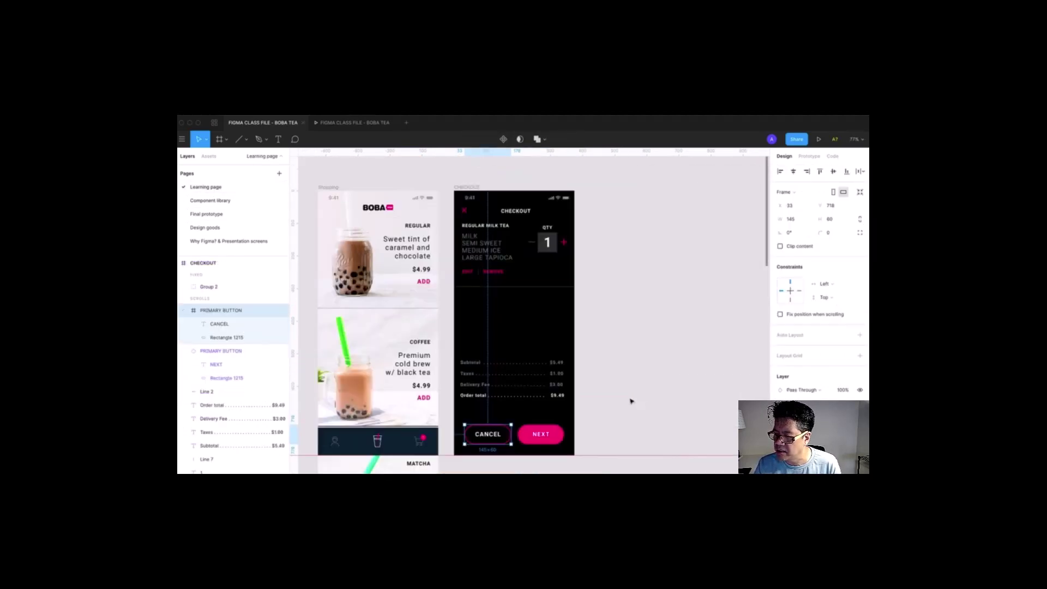
pyautogui.click(208, 158)
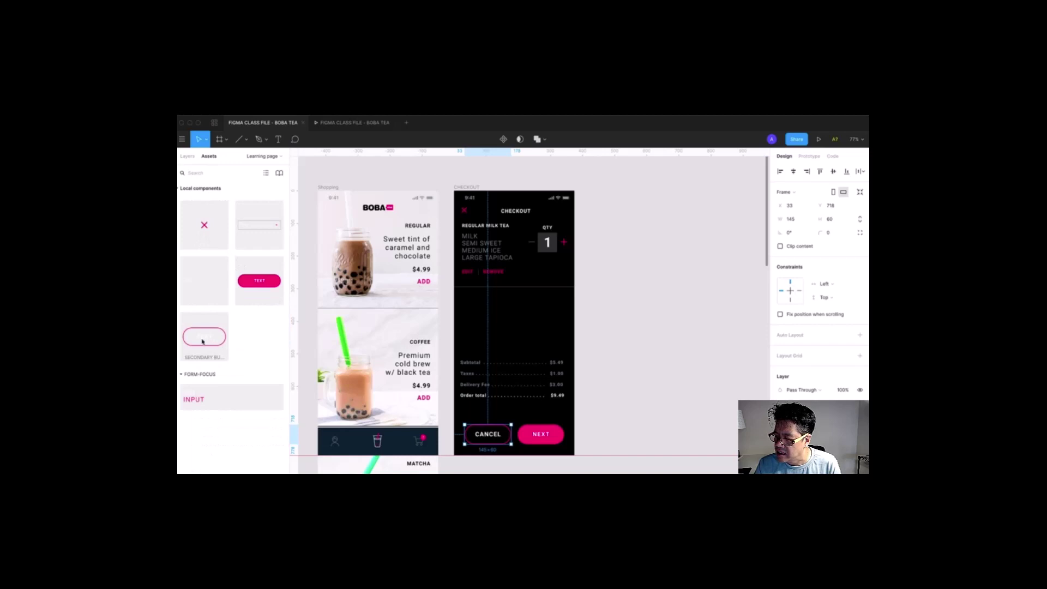
pyautogui.moveTo(201, 340); pyautogui.dragTo(526, 363)
pyautogui.scroll(5, 471, 464)
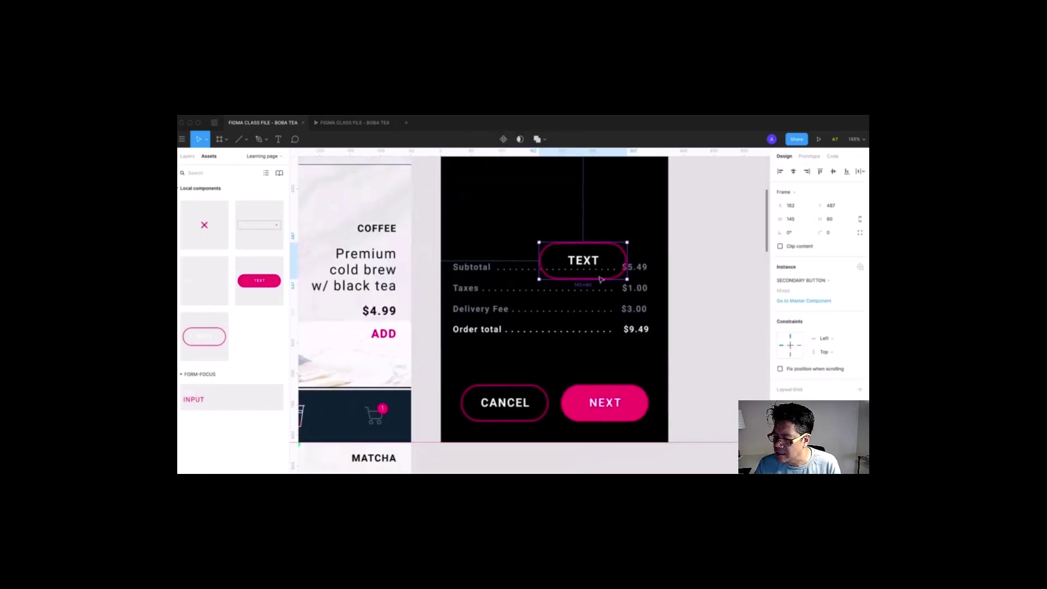
# - Move the SECONDARY BUTTON instance onto the CANCEL button and cut it from there
pyautogui.moveTo(593, 261); pyautogui.dragTo(514, 404)
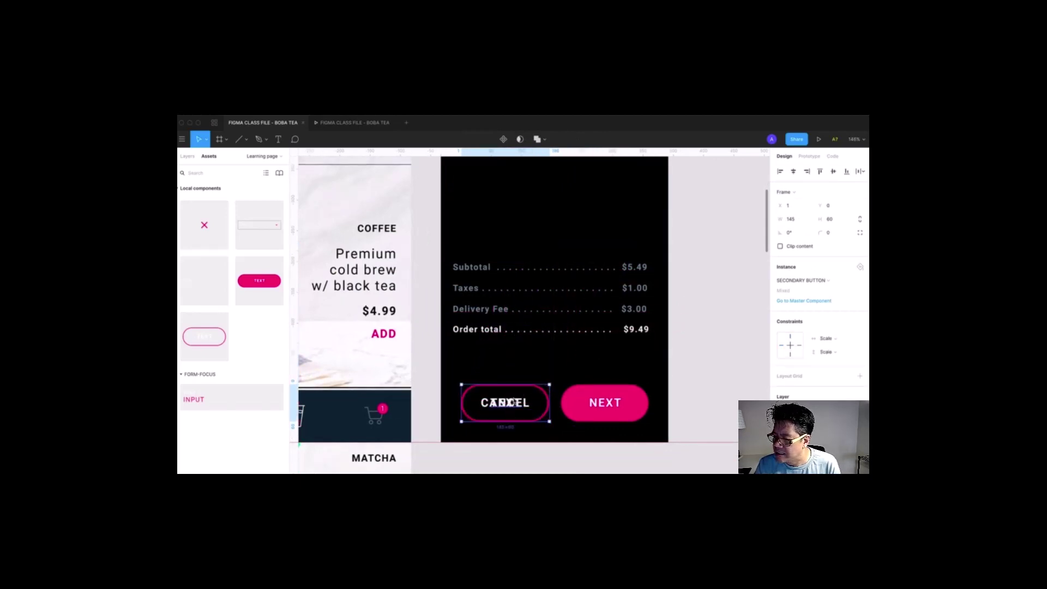
pyautogui.press('Delete')
# - Delete the CANCEL button from the CHECKOUT screen and undo the deletion
pyautogui.click(515, 402)
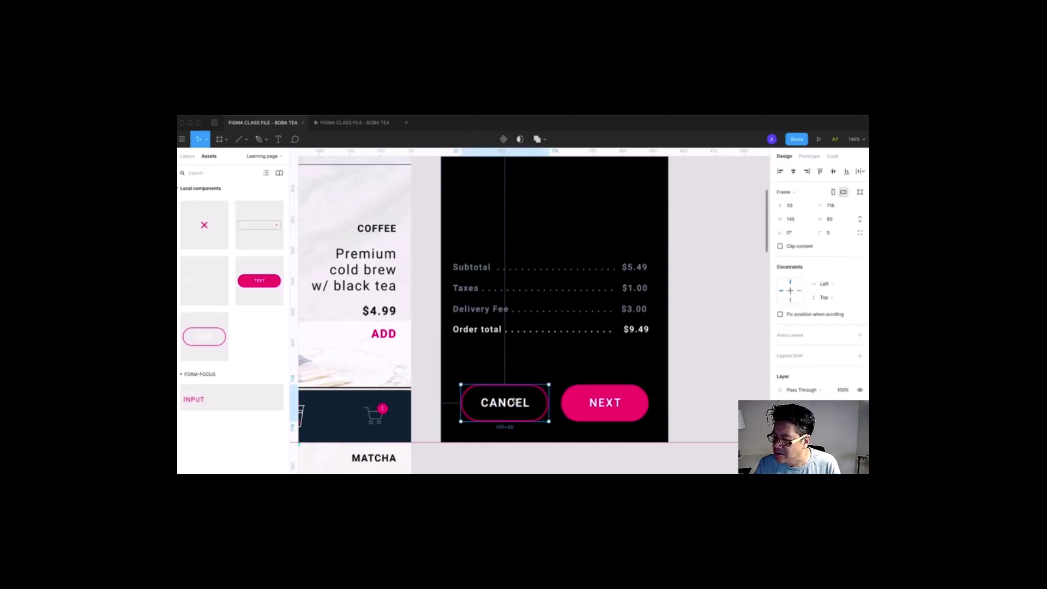
pyautogui.press('Delete')
pyautogui.hotkey('shift', '1')
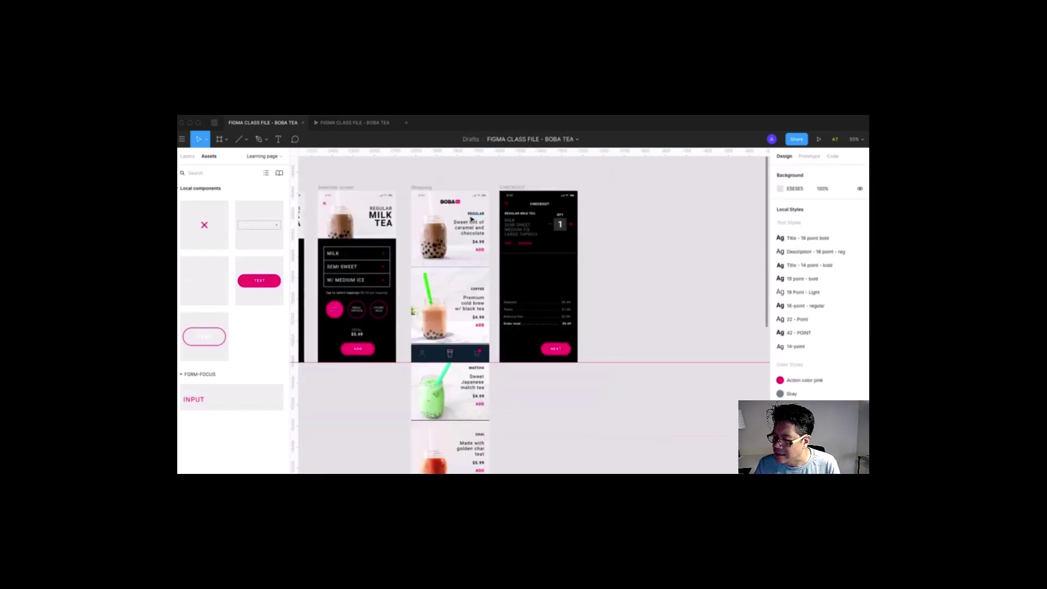
pyautogui.click(513, 188)
pyautogui.moveTo(482, 168); pyautogui.dragTo(626, 415)
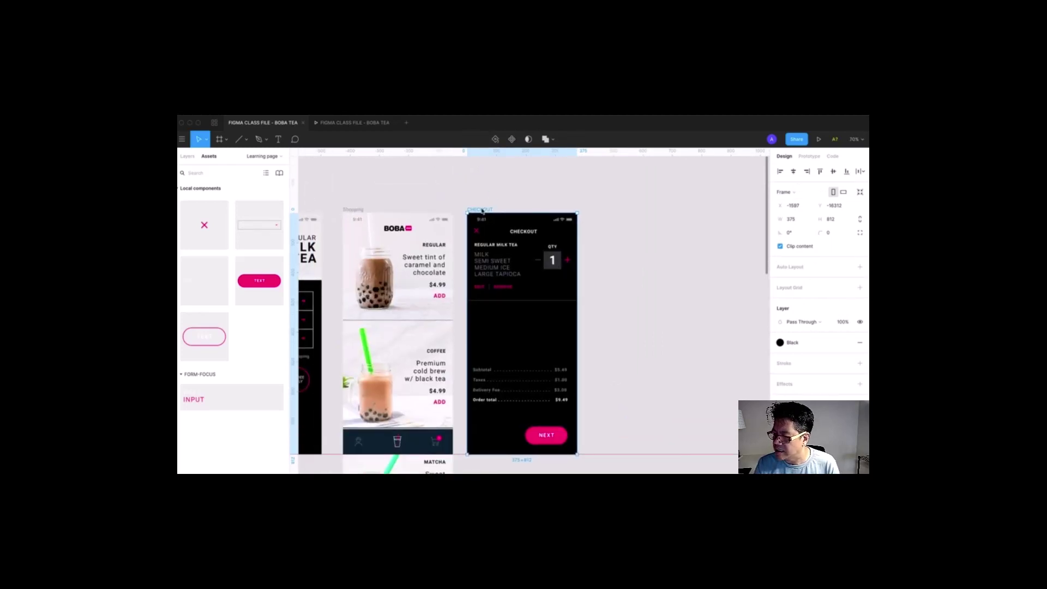
pyautogui.press('super+v')
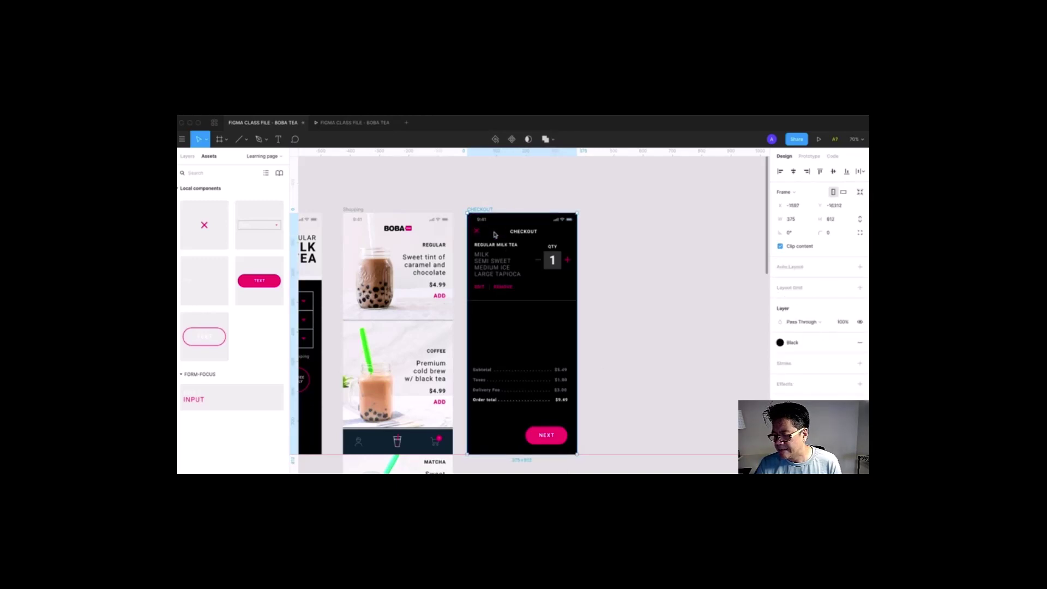
pyautogui.press('super+z')
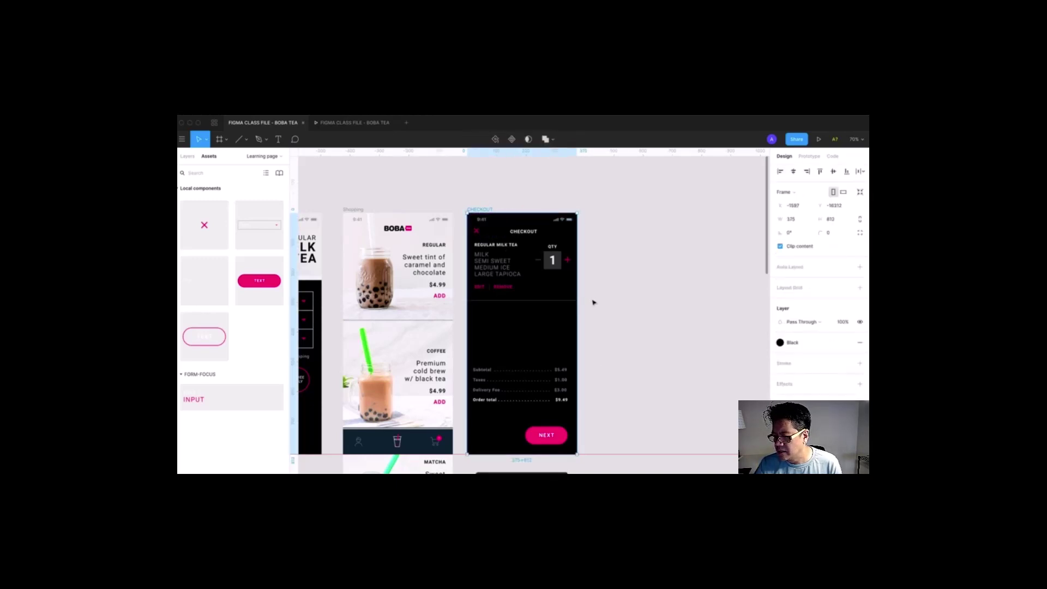
pyautogui.press('super+z')
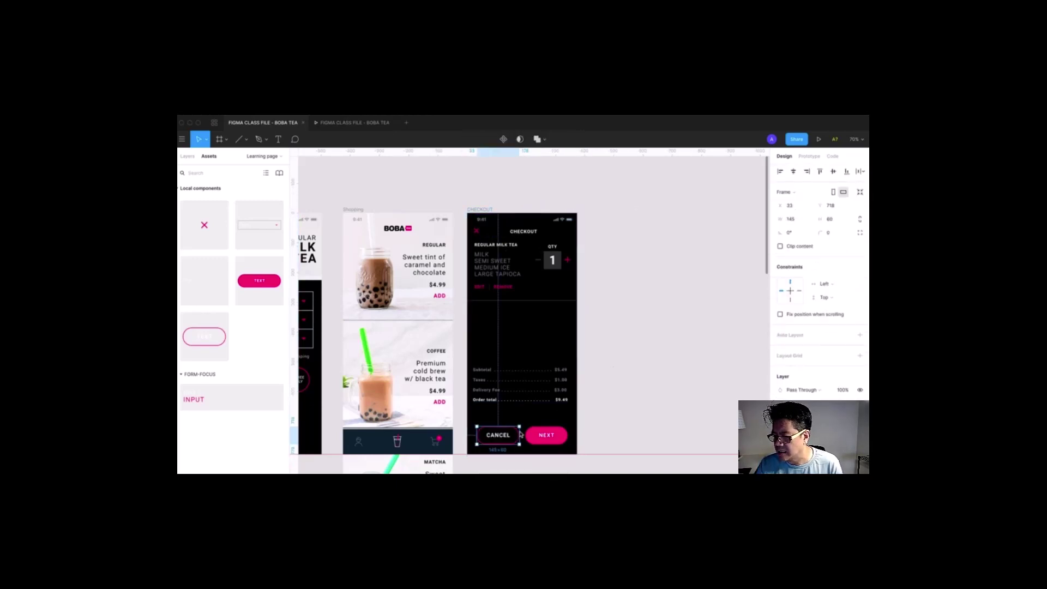
# - Paste the cut SECONDARY BUTTON instance directly into the CHECKOUT frame, just above the CANCEL button
pyautogui.click(589, 423)
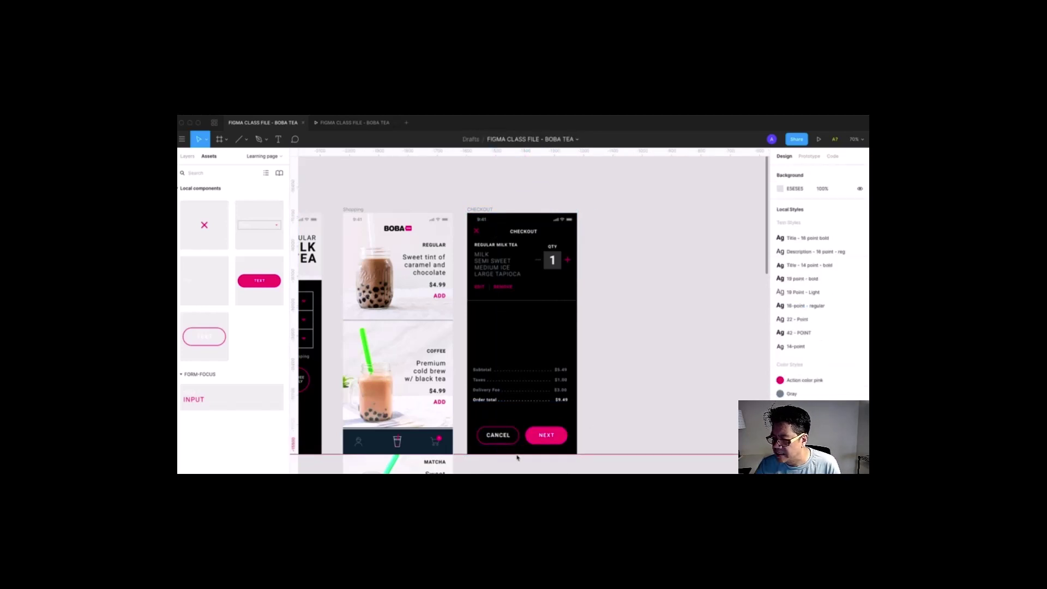
pyautogui.press('super+v')
pyautogui.moveTo(503, 441); pyautogui.dragTo(501, 415)
pyautogui.press('Delete')
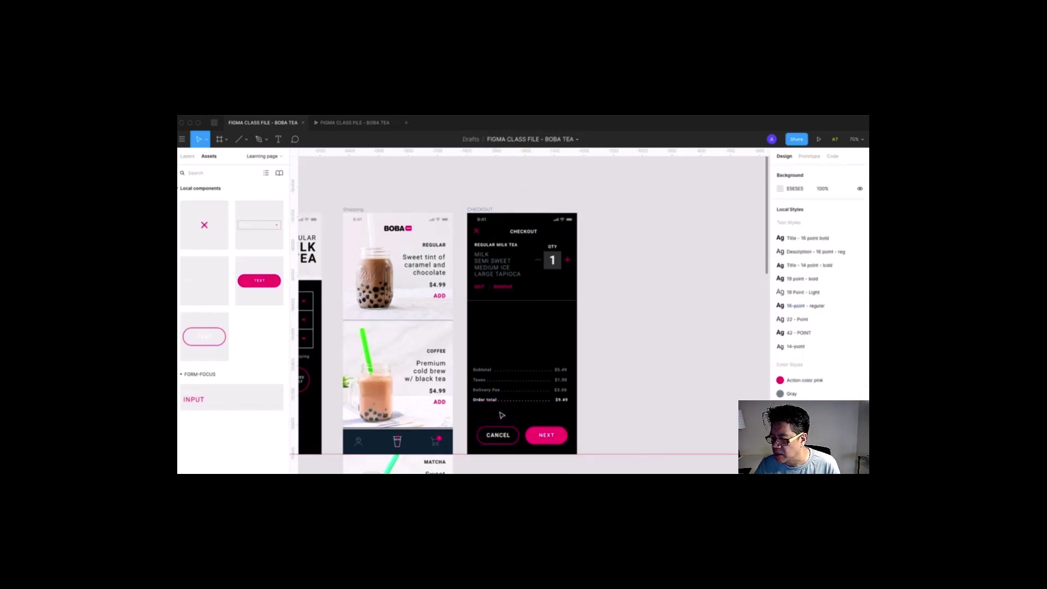
pyautogui.click(481, 210)
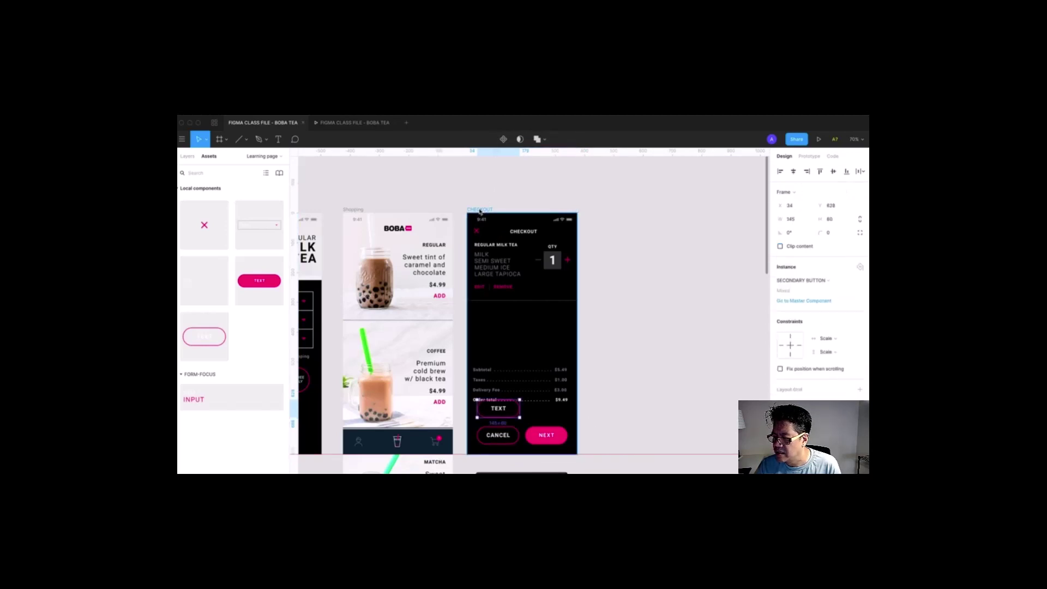
pyautogui.press('super+z')
# - Move the pasted SECONDARY BUTTON instance down onto the CANCEL button, to Y 718
pyautogui.moveTo(433, 326); pyautogui.dragTo(610, 474)
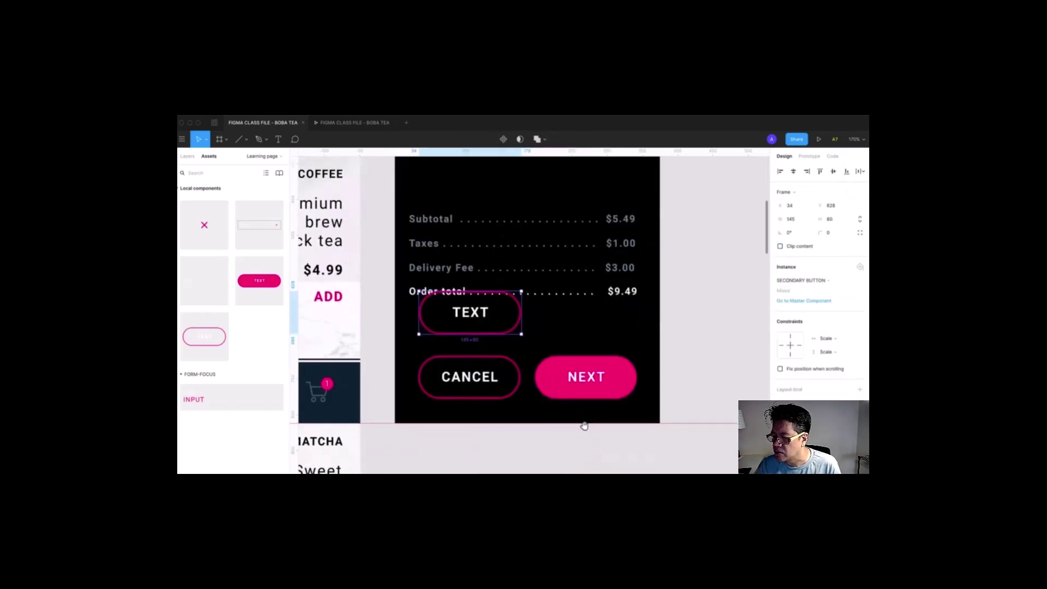
pyautogui.moveTo(472, 324)
pyautogui.mouseDown()
pyautogui.moveTo(471, 379)
pyautogui.moveTo(470, 335)
pyautogui.mouseUp()
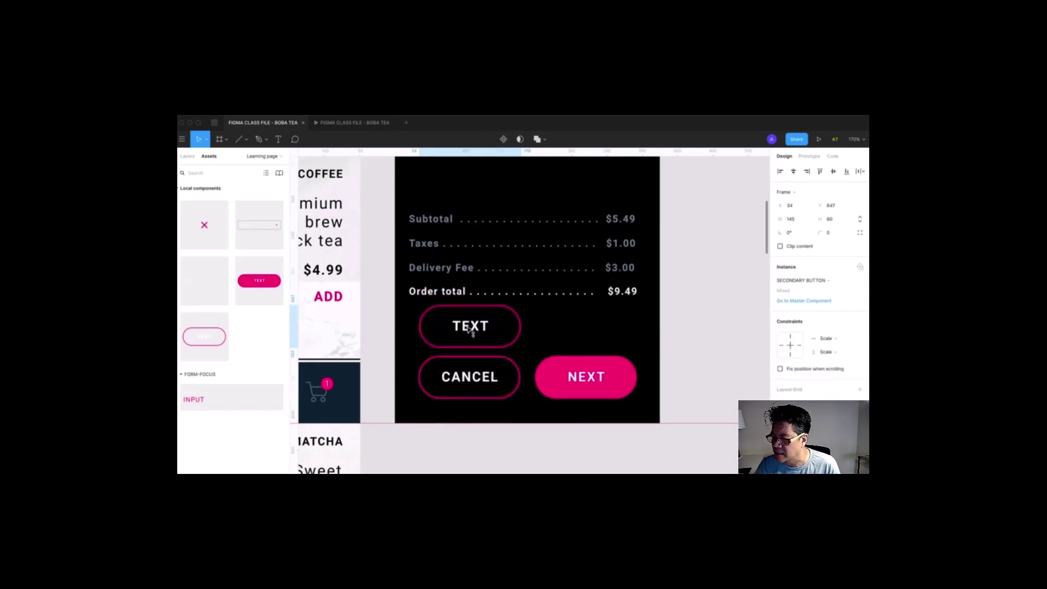
pyautogui.hotkey('ctrl', 'z')
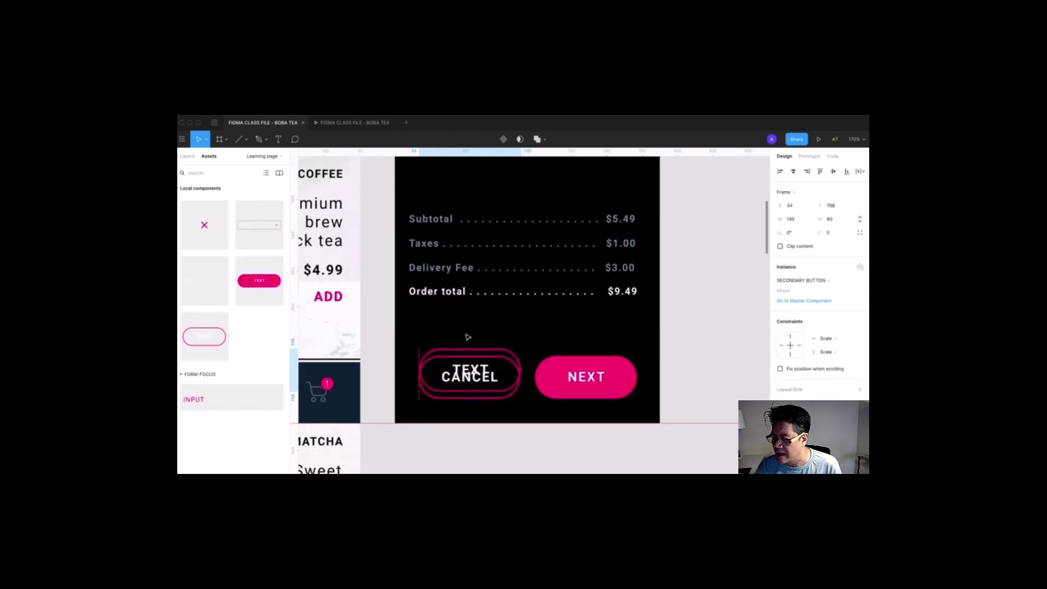
pyautogui.press('Down')
pyautogui.press('Down')
pyautogui.press('Down')
pyautogui.press('Down')
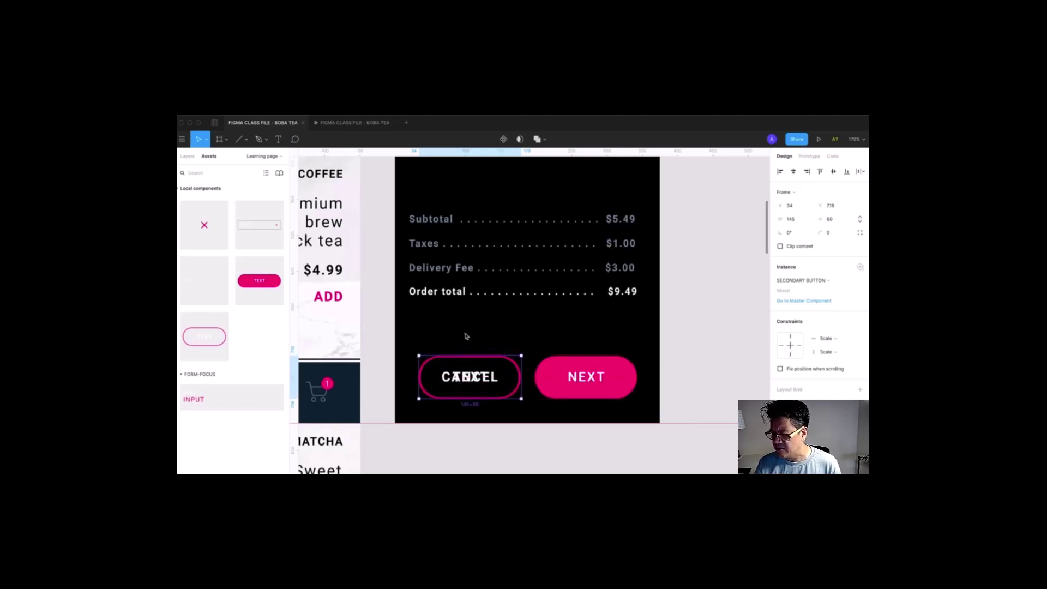
# - Take the SECONDARY BUTTON instance off the CANCEL button and delete the old CANCEL button from the CHECKOUT screen
pyautogui.press('Delete')
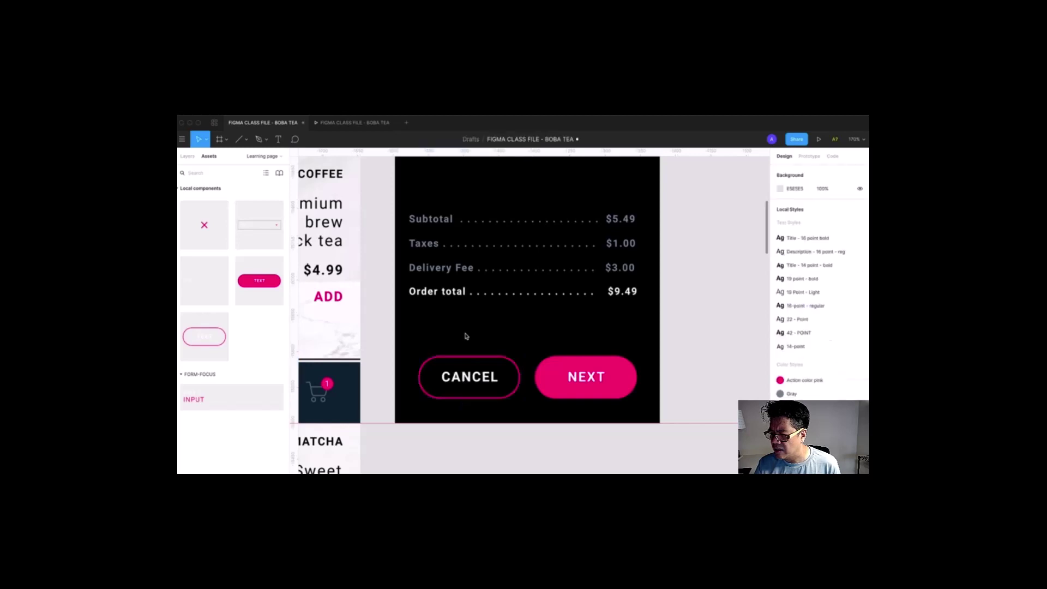
pyautogui.press('-')
pyautogui.press('-')
pyautogui.moveTo(491, 194); pyautogui.dragTo(594, 358)
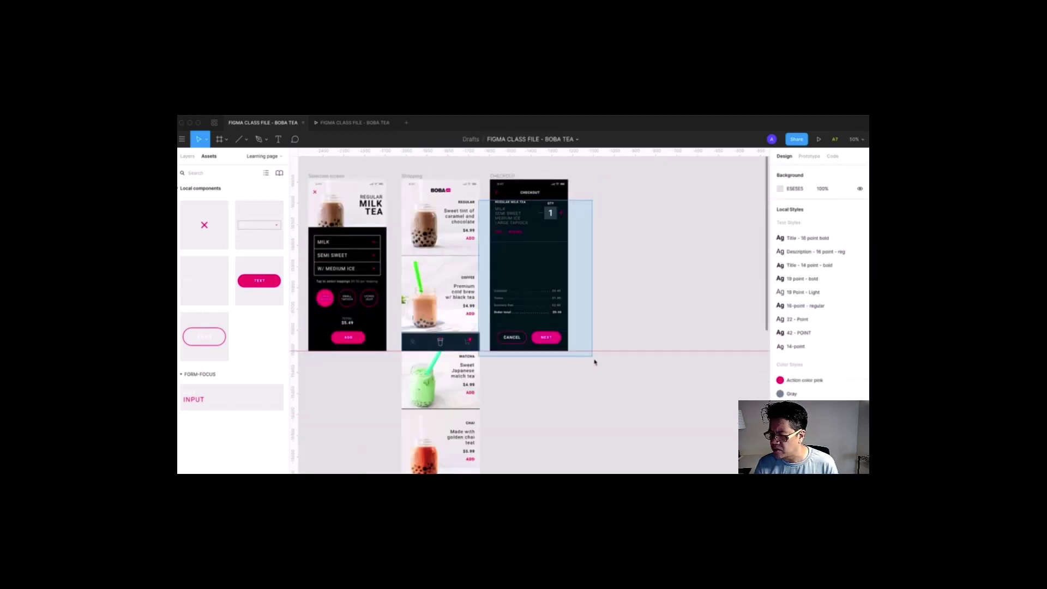
pyautogui.hotkey('shift', '2')
pyautogui.click(488, 431)
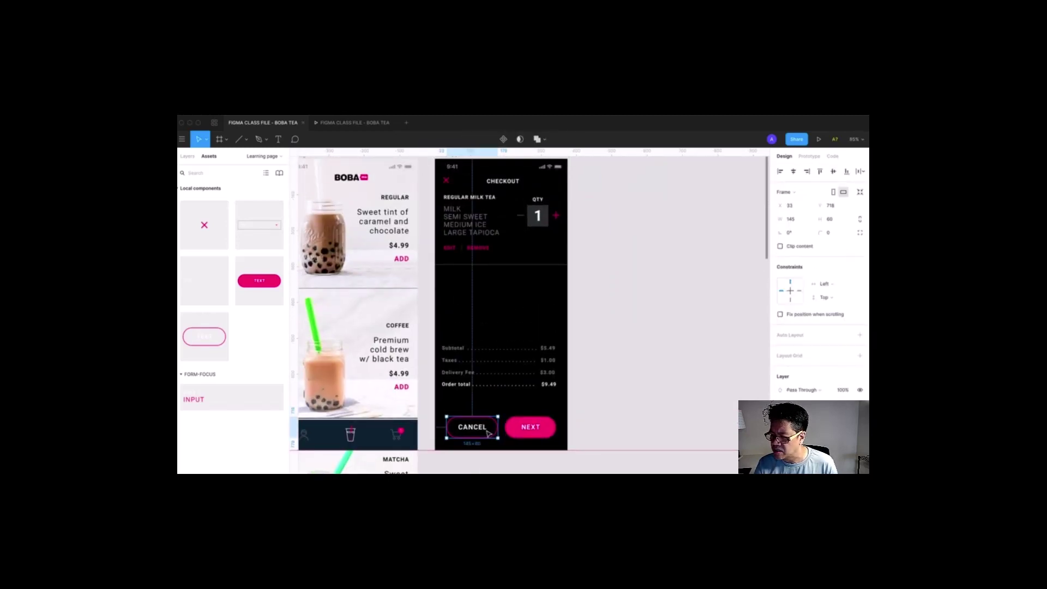
pyautogui.press('Delete')
pyautogui.press('-')
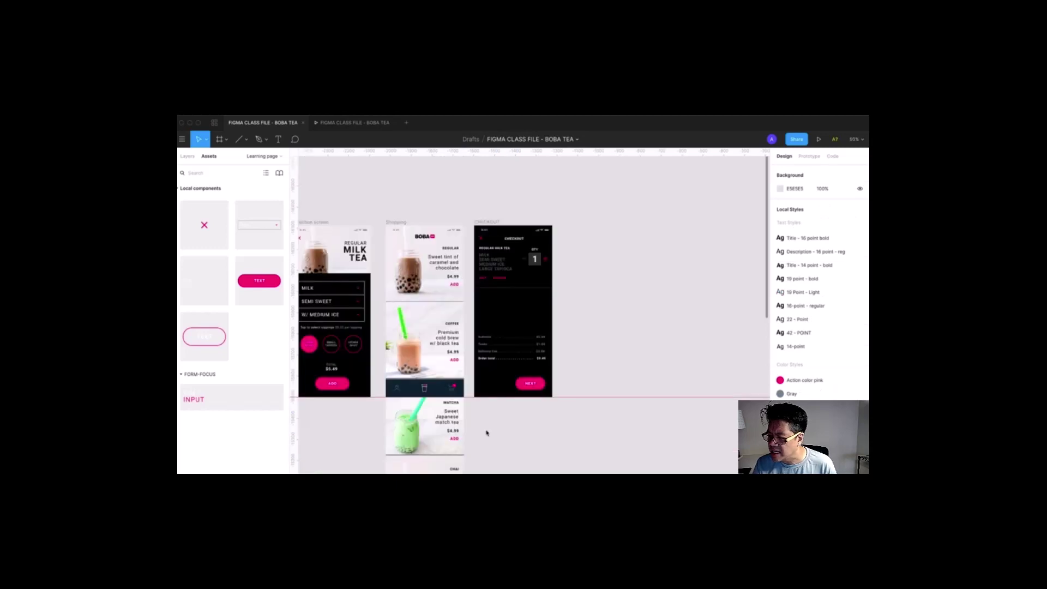
# - Put the SECONDARY BUTTON instance back into the CHECKOUT frame, beside the NEXT button
pyautogui.click(486, 224)
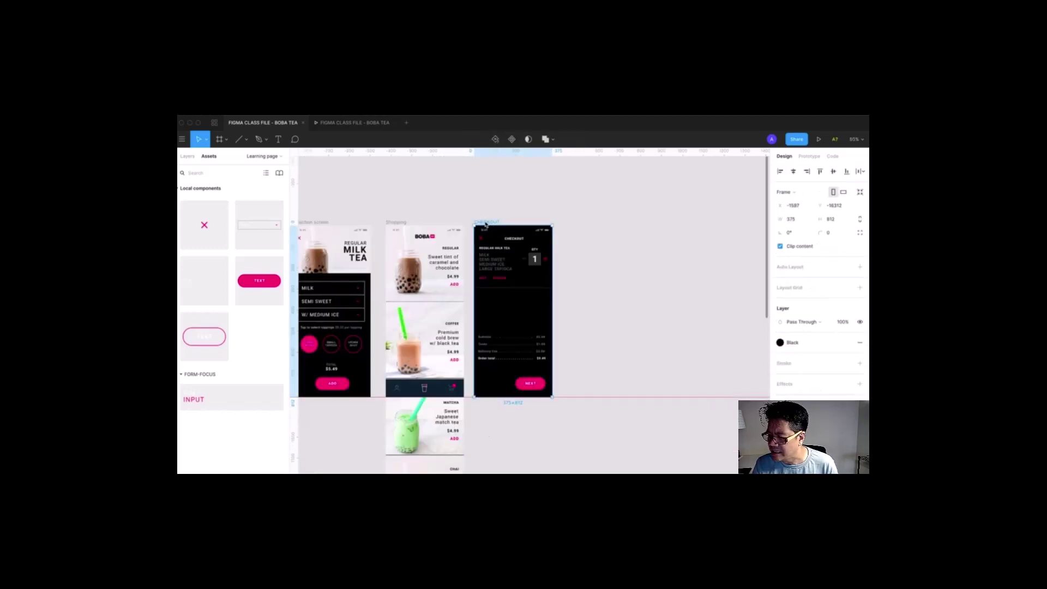
pyautogui.hotkey('ctrl', 'z')
pyautogui.moveTo(430, 289); pyautogui.dragTo(557, 439)
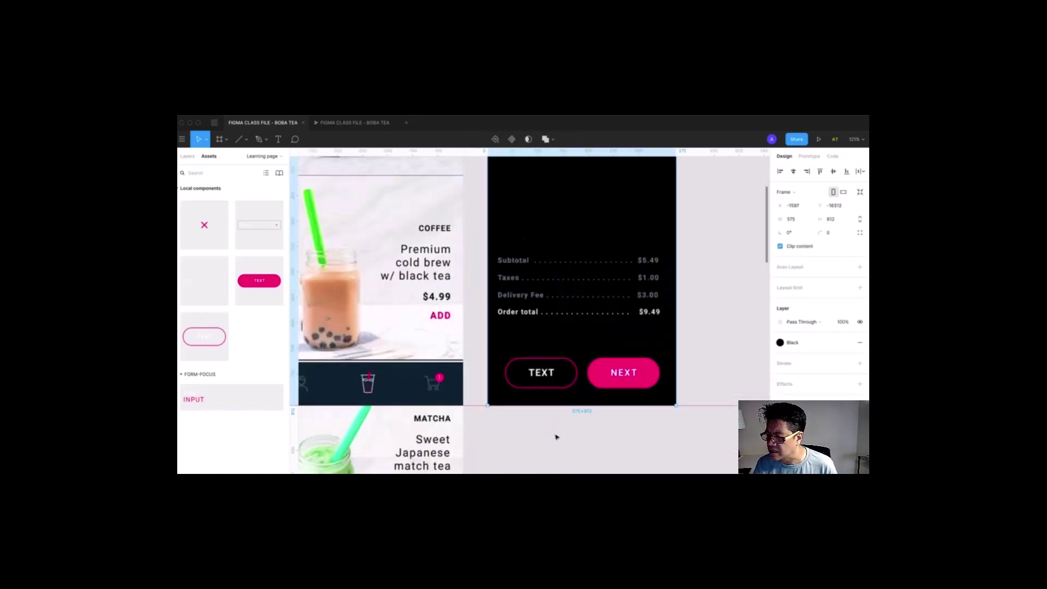
# - Change the SECONDARY BUTTON instance's label on the CHECKOUT screen to CANCEL
pyautogui.click(543, 375)
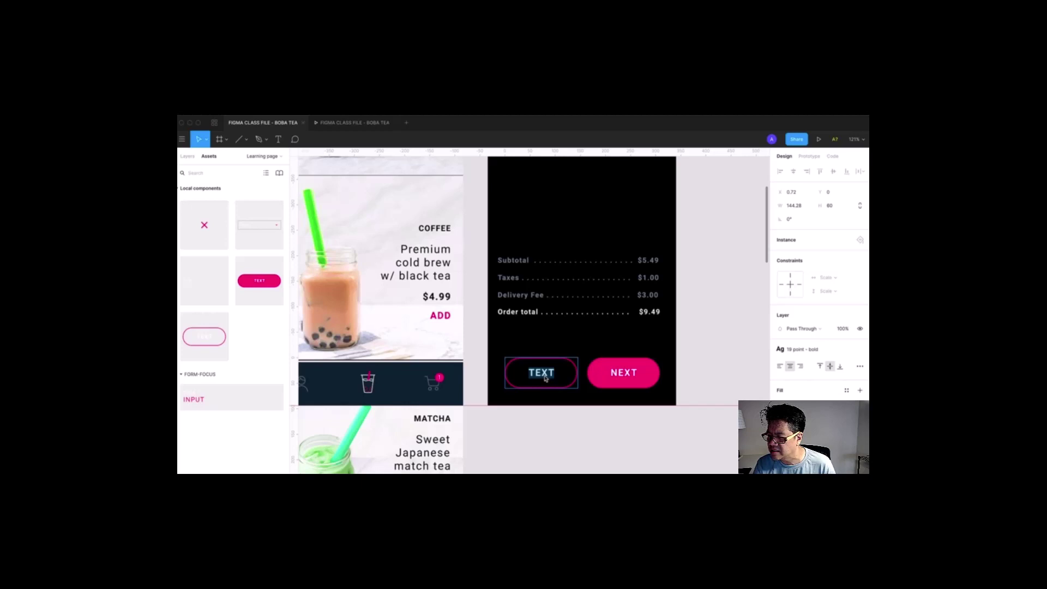
pyautogui.write('CANCEL')
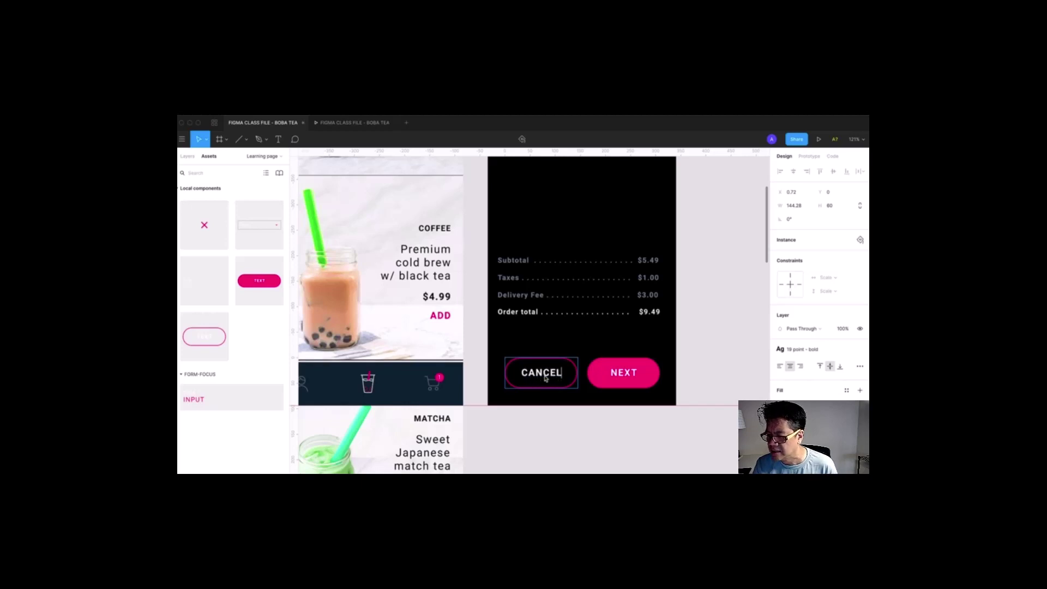
pyautogui.click(697, 352)
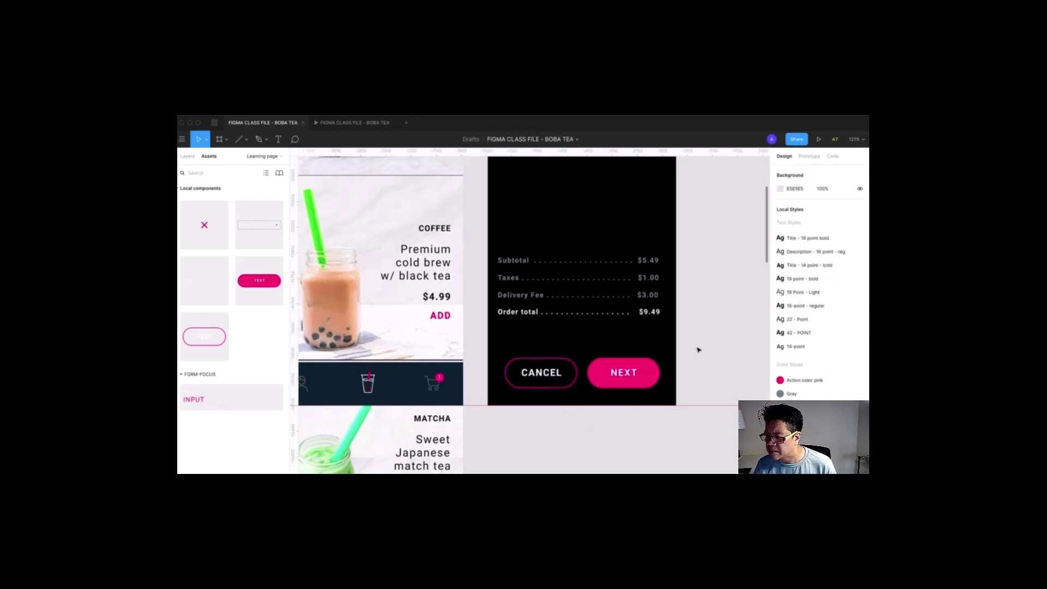
# - Link the CANCEL button to the earlier Shopping screen with an On Tap, Navigate To prototype interaction
pyautogui.press('-')
pyautogui.press('-')
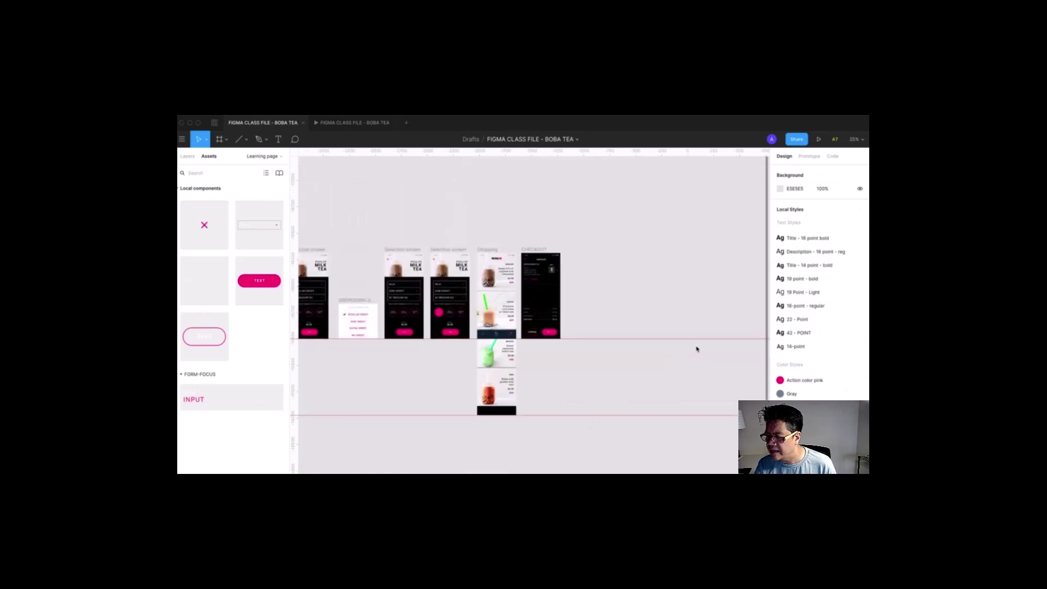
pyautogui.scroll(-1, 433, 206)
pyautogui.moveTo(482, 187); pyautogui.dragTo(606, 276)
pyautogui.click(512, 344)
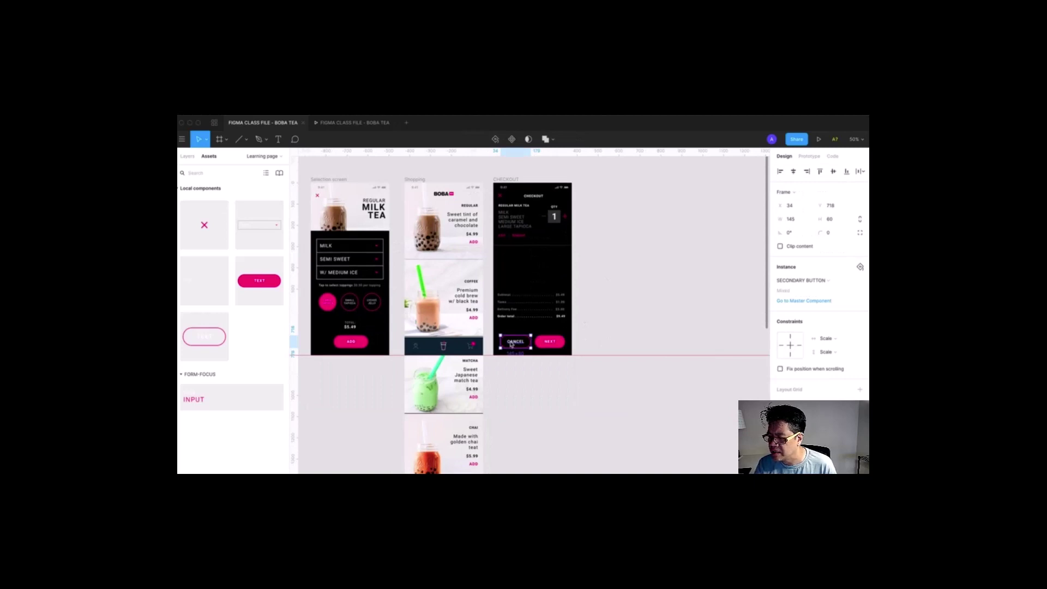
pyautogui.press('-')
pyautogui.hotkey('alt', '9')
pyautogui.moveTo(577, 299); pyautogui.dragTo(677, 256)
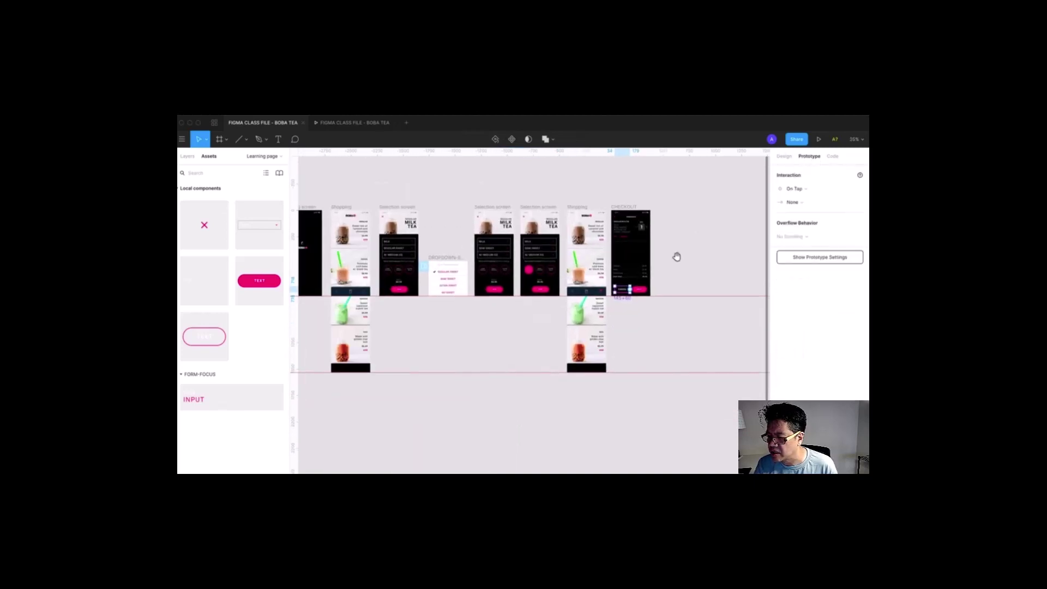
pyautogui.moveTo(631, 290); pyautogui.dragTo(414, 327)
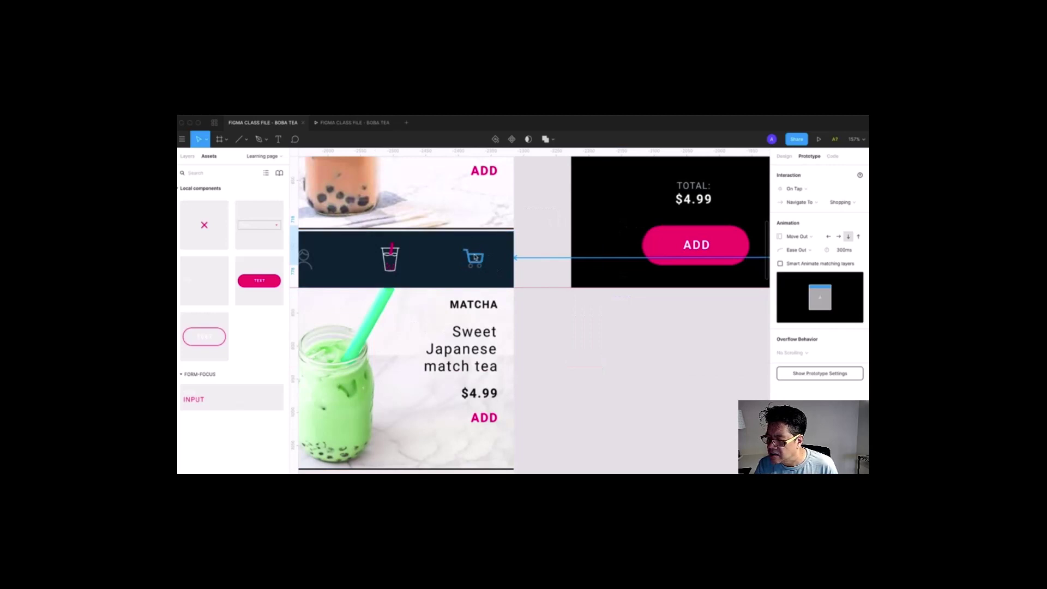
# - Check the prototype preview of the Shopping screen and the NEXT button's link on the CHECKOUT screen
pyautogui.scroll(-5, 475, 257)
pyautogui.moveTo(573, 318); pyautogui.dragTo(495, 310)
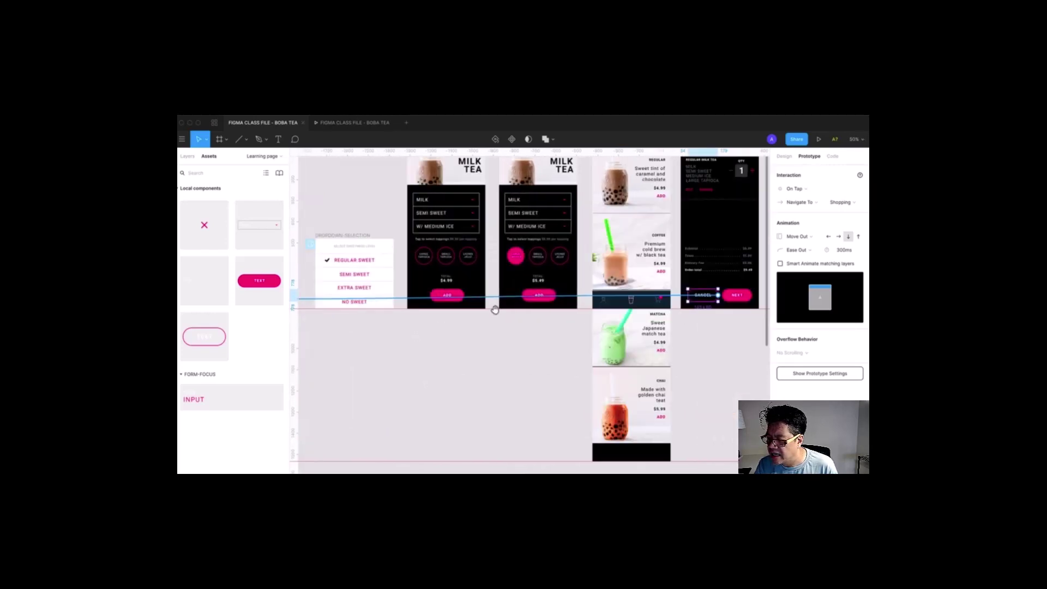
pyautogui.hscroll(3, 650, 284)
pyautogui.scroll(2, 663, 286)
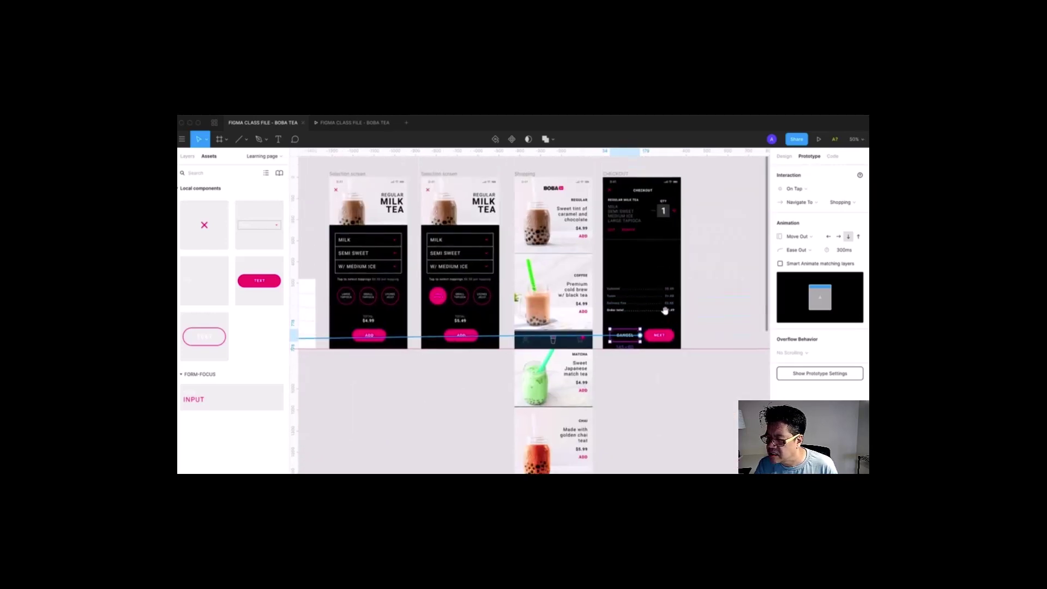
pyautogui.scroll(3, 665, 310)
pyautogui.scroll(2, 648, 338)
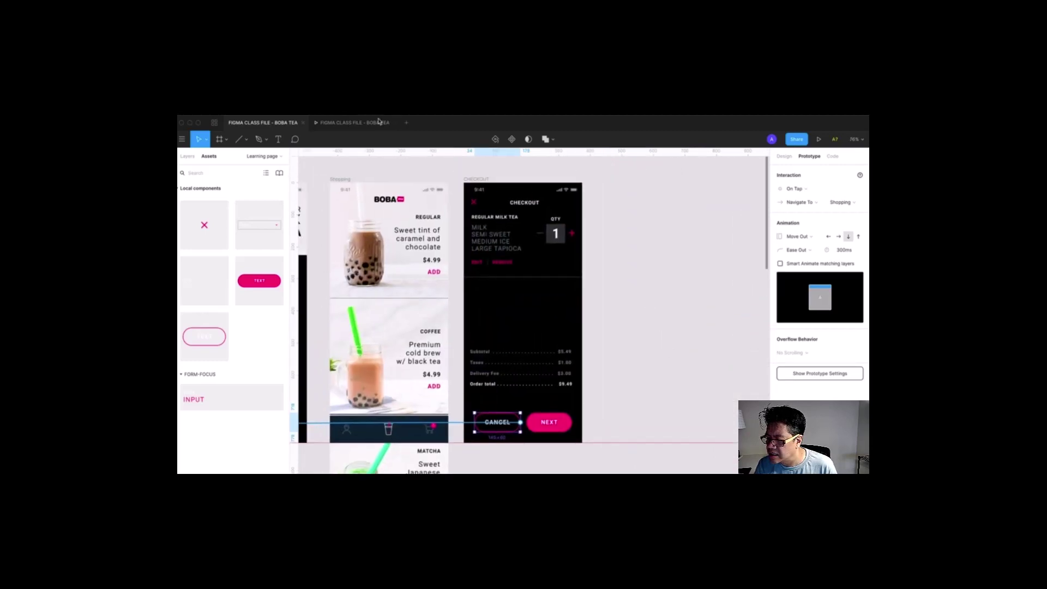
pyautogui.click(379, 121)
pyautogui.click(484, 435)
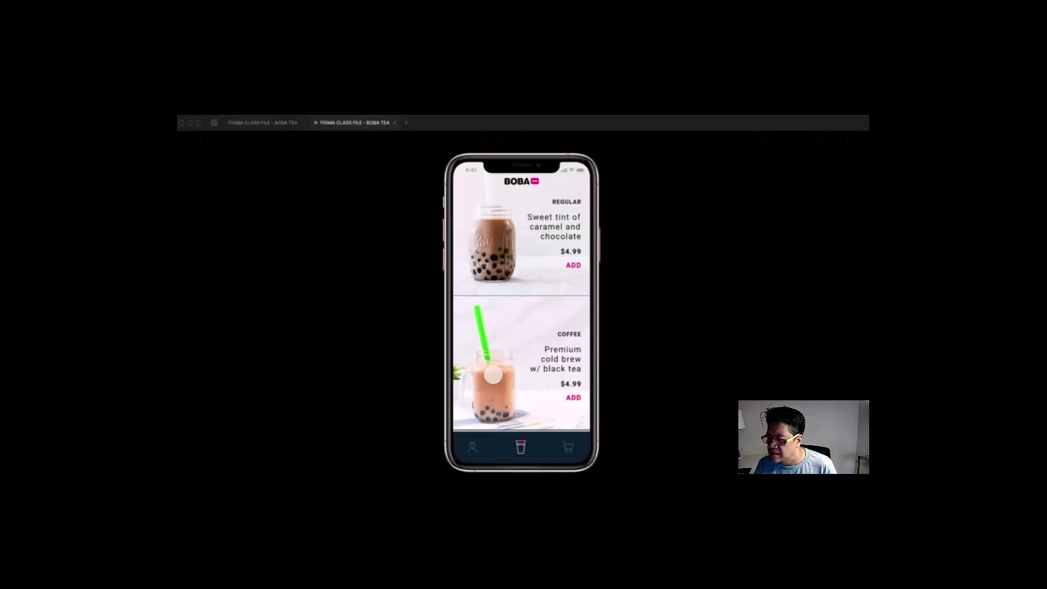
pyautogui.click(278, 123)
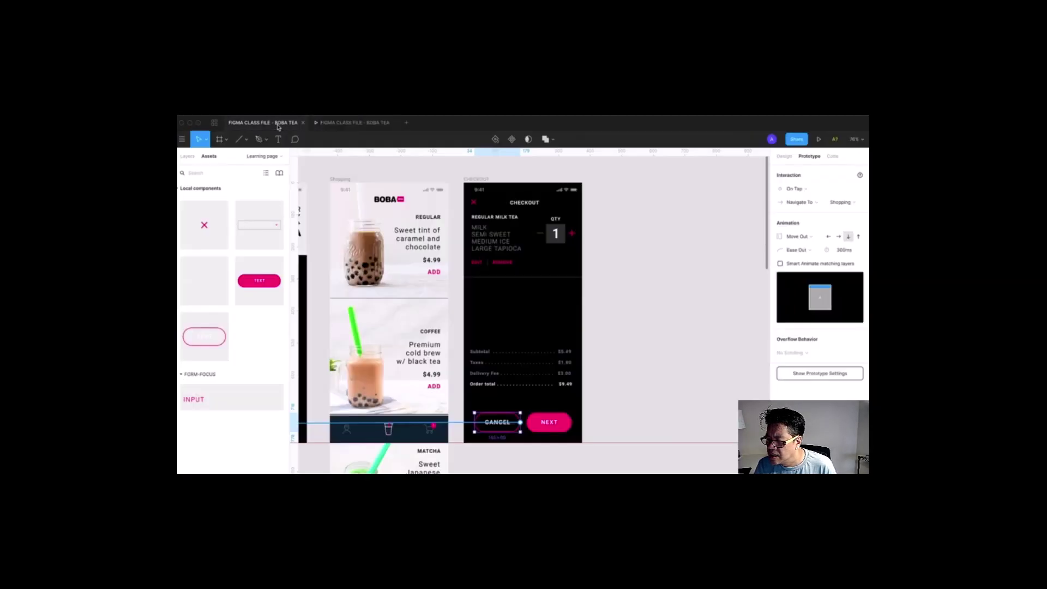
pyautogui.click(551, 428)
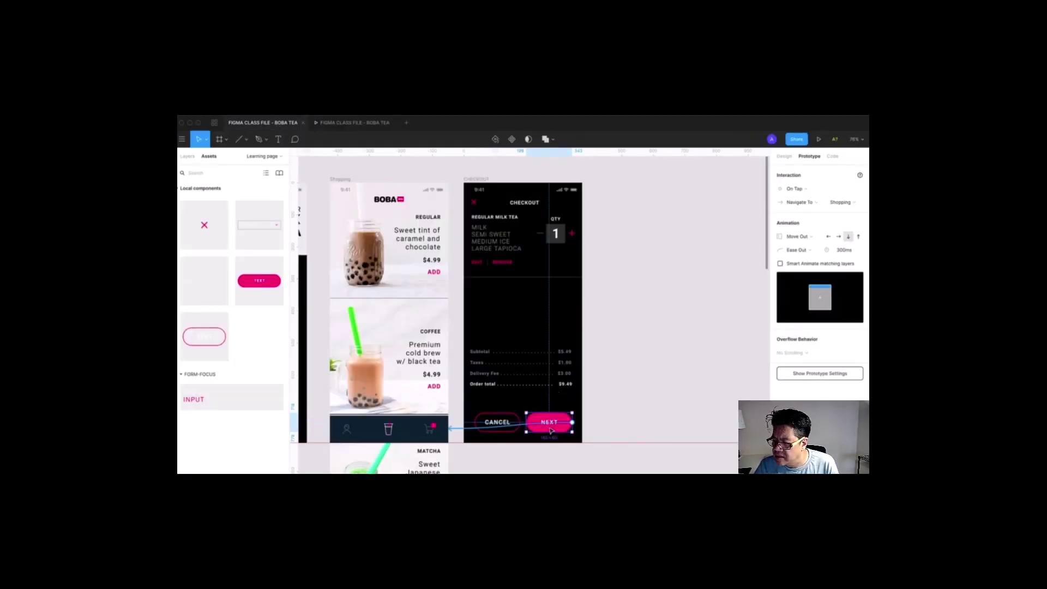
pyautogui.moveTo(631, 404); pyautogui.dragTo(547, 379)
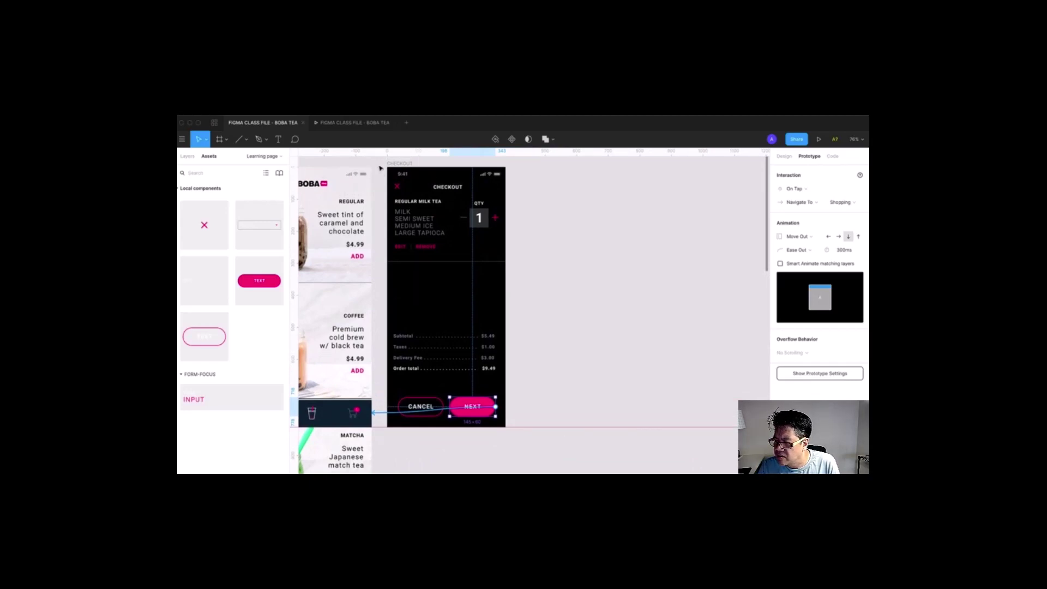
# - Examine the CHECK OUT and ENTER ADDRESS screens on the Final prototype page
pyautogui.click(187, 157)
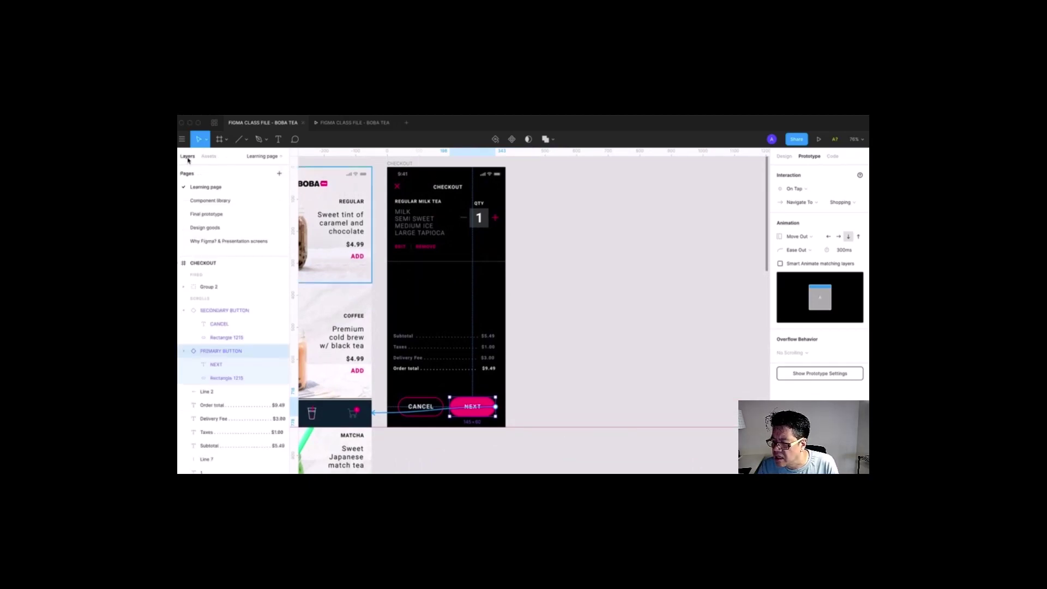
pyautogui.click(217, 214)
pyautogui.scroll(-3, 618, 315)
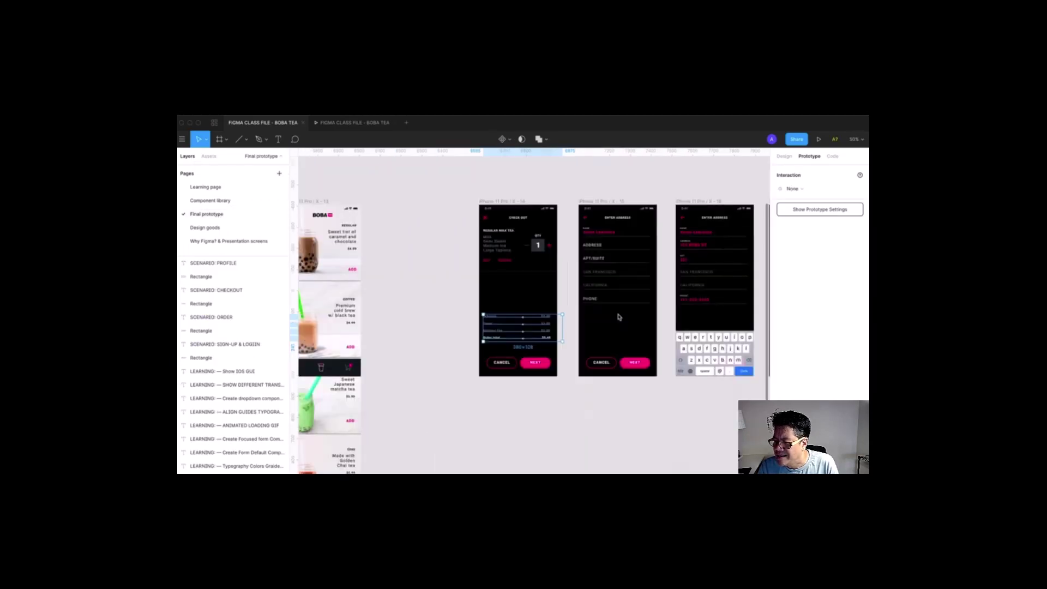
pyautogui.moveTo(619, 317); pyautogui.dragTo(537, 319)
pyautogui.moveTo(490, 194); pyautogui.dragTo(744, 468)
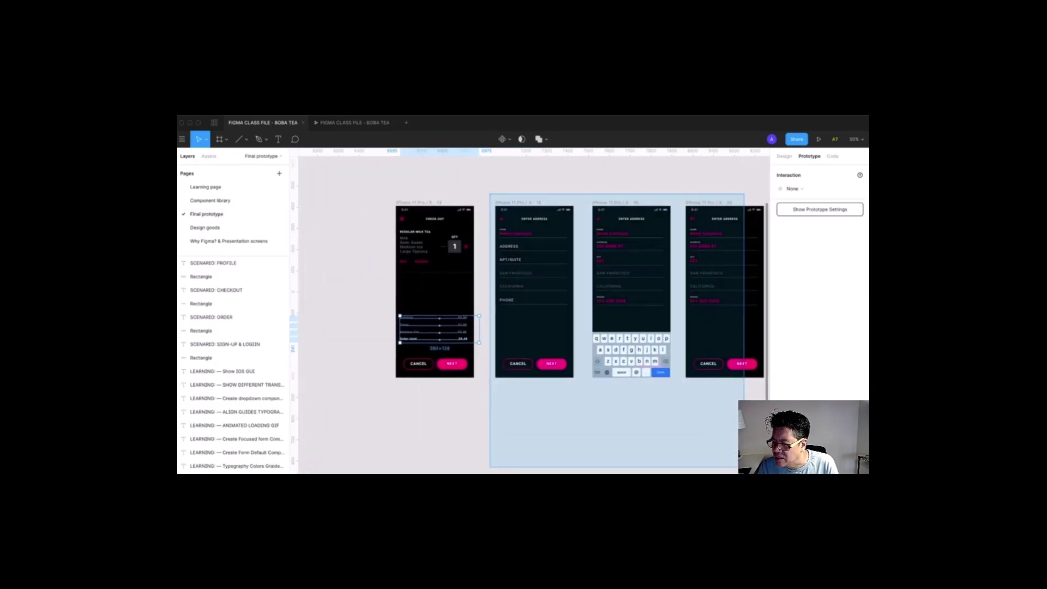
pyautogui.scroll(3, 528, 423)
pyautogui.hscroll(-2, 572, 449)
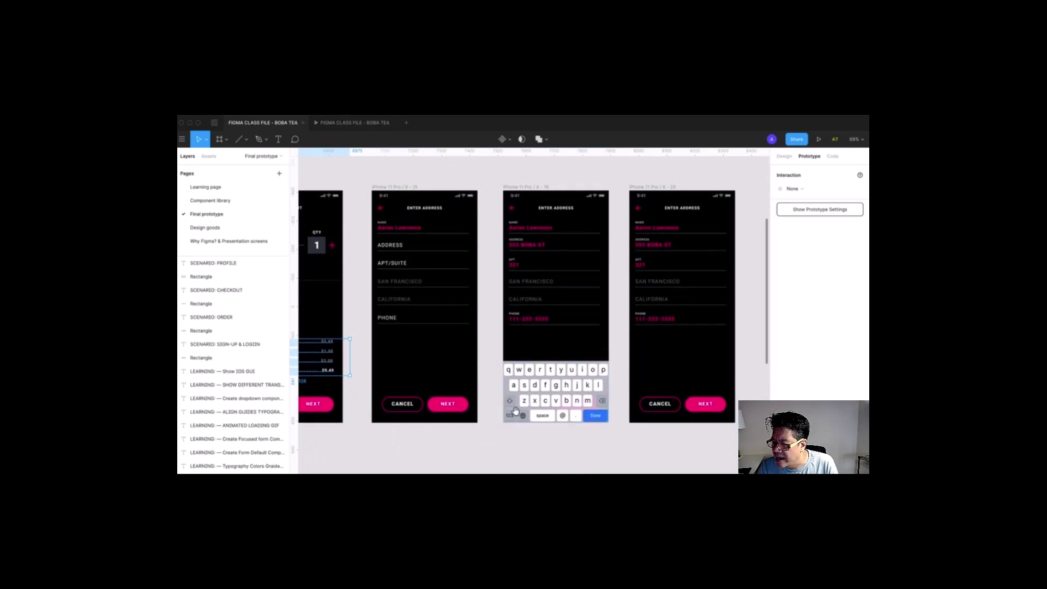
pyautogui.hscroll(-3, 515, 410)
pyautogui.scroll(1, 516, 410)
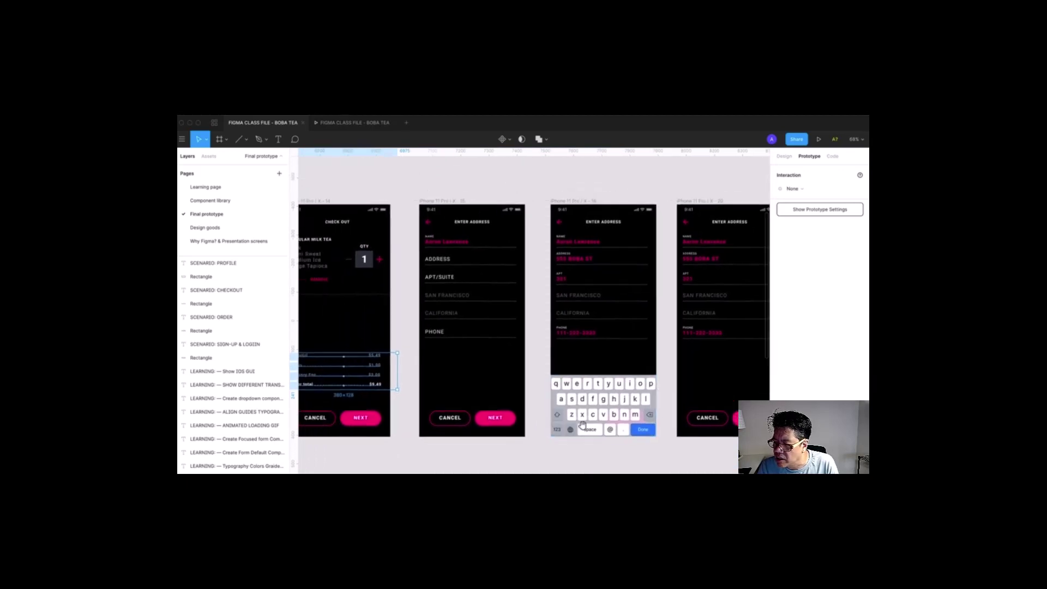
pyautogui.hscroll(-2, 582, 425)
pyautogui.hscroll(2, 554, 402)
pyautogui.scroll(-1, 555, 402)
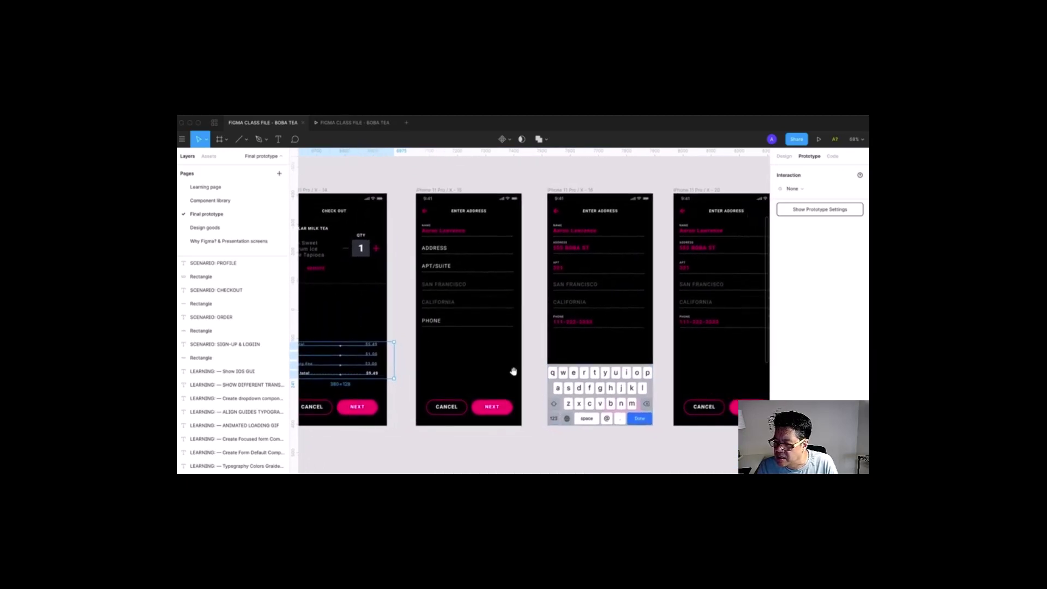
pyautogui.moveTo(513, 371); pyautogui.dragTo(552, 393)
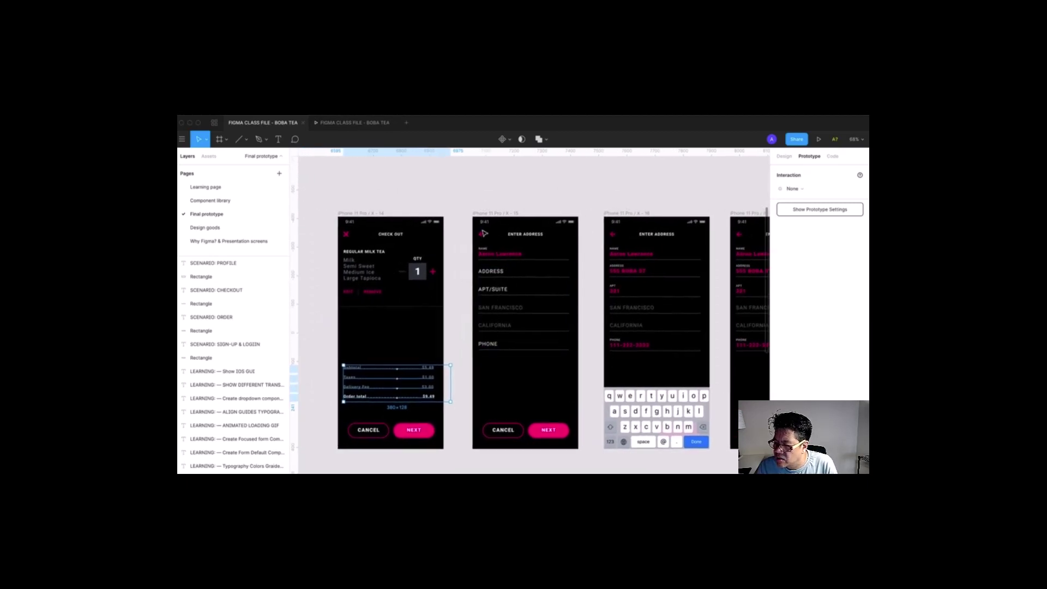
# - Return to the Learning page and duplicate the CHECKOUT screen, placing the copy just to the right of the original
pyautogui.click(209, 188)
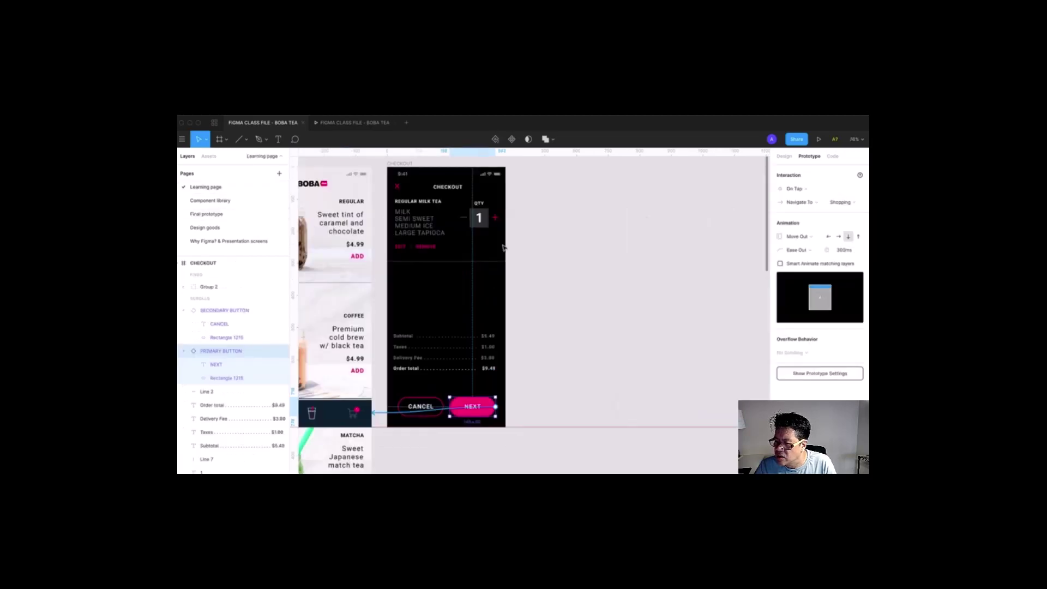
pyautogui.click(528, 273)
pyautogui.click(397, 198)
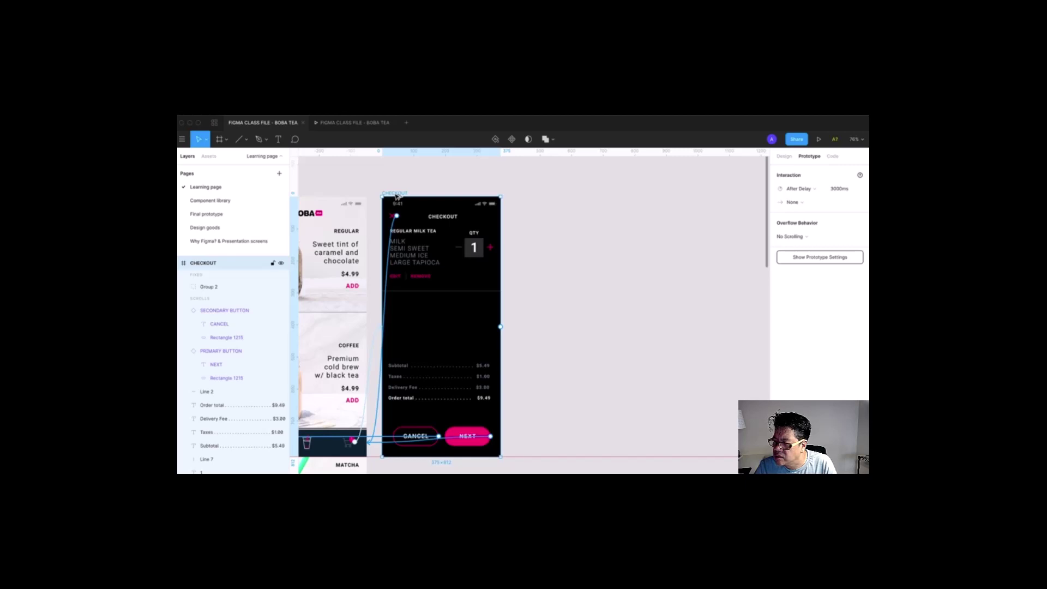
pyautogui.moveTo(396, 197); pyautogui.dragTo(684, 450)
pyautogui.click(537, 181)
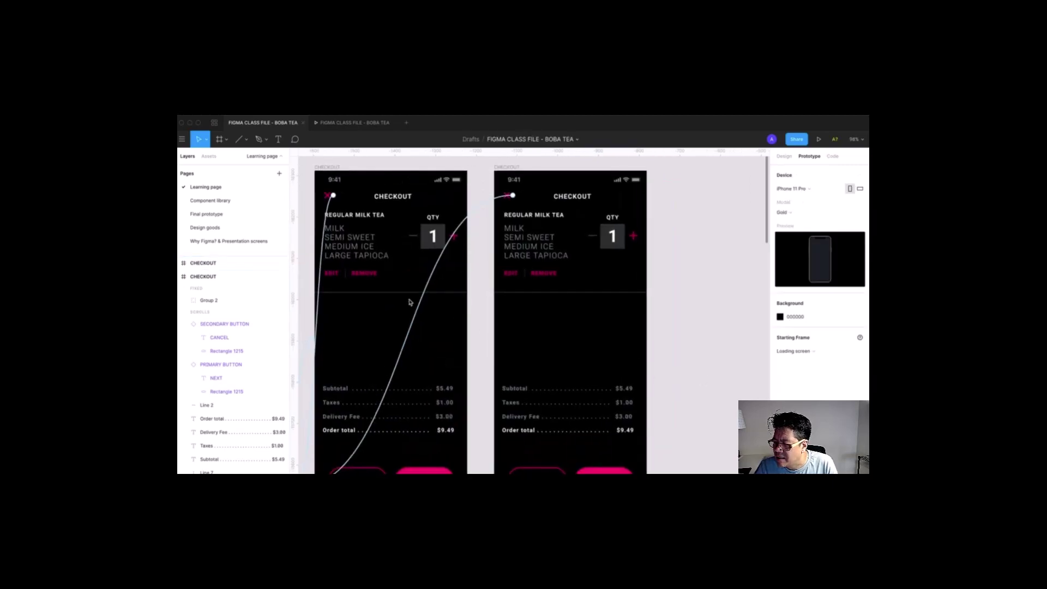
# - Copy the pink left-arrow icon from the icon set in the Design goods frame
pyautogui.hotkey('shift', '1')
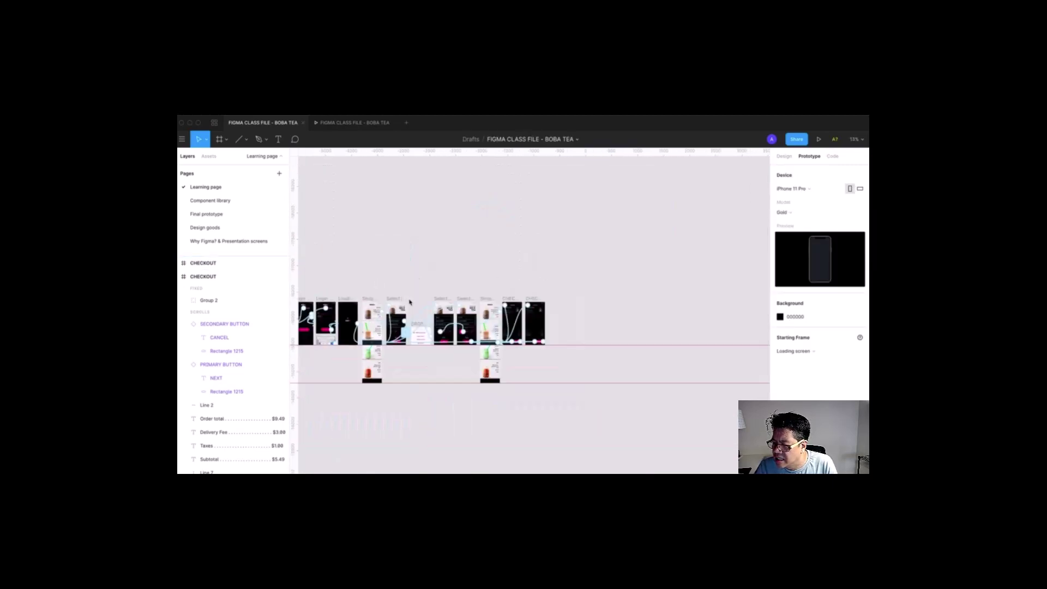
pyautogui.hscroll(-10, 387, 288)
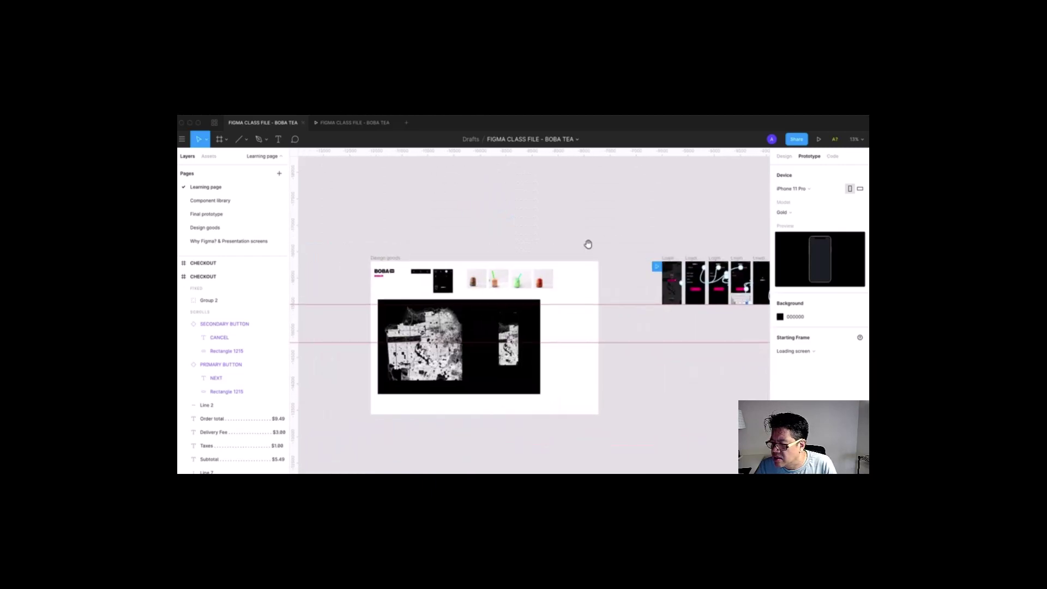
pyautogui.moveTo(395, 263); pyautogui.dragTo(487, 308)
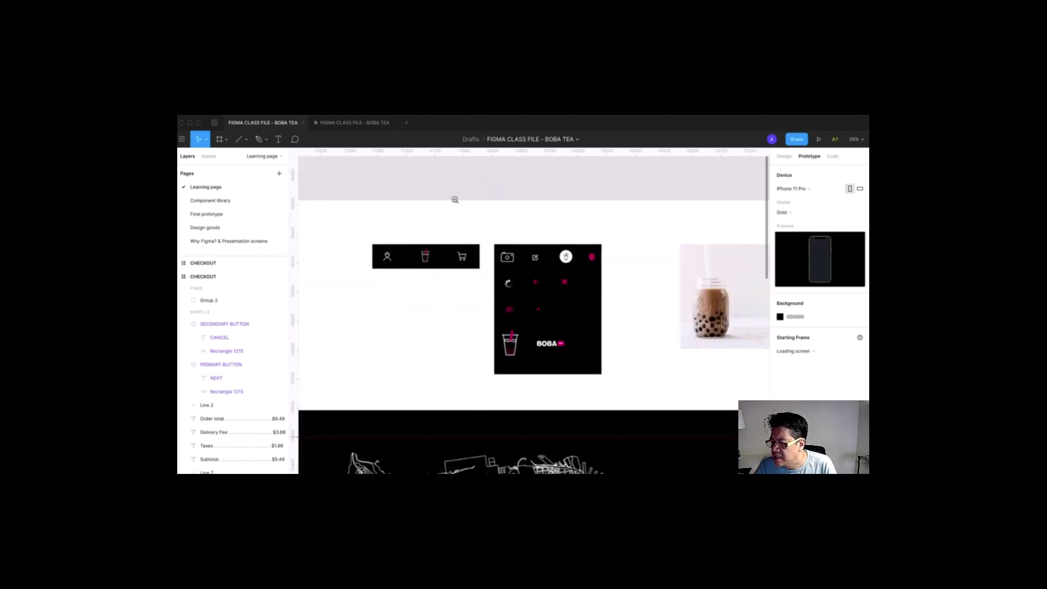
pyautogui.click(535, 295)
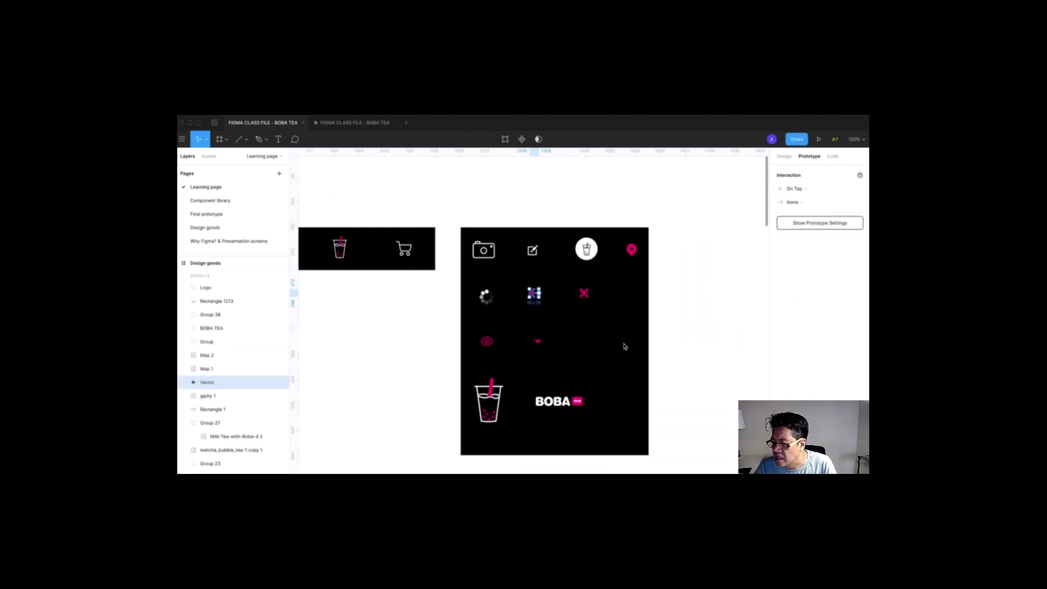
# - Rename the duplicated CHECKOUT frame as ADDRESS
pyautogui.scroll(-15, 625, 347)
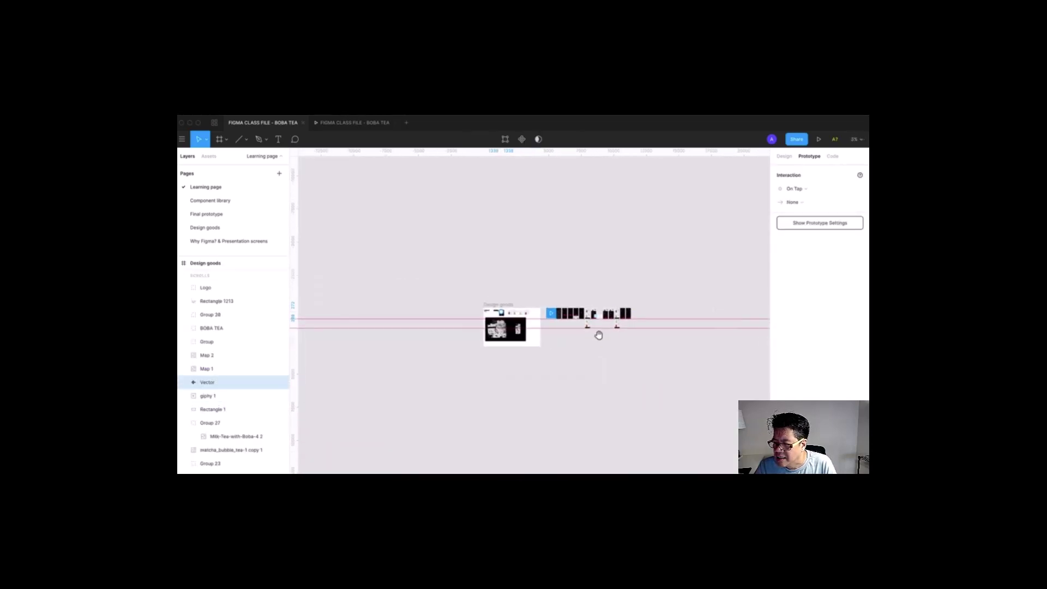
pyautogui.scroll(5, 599, 335)
pyautogui.moveTo(529, 240); pyautogui.dragTo(657, 419)
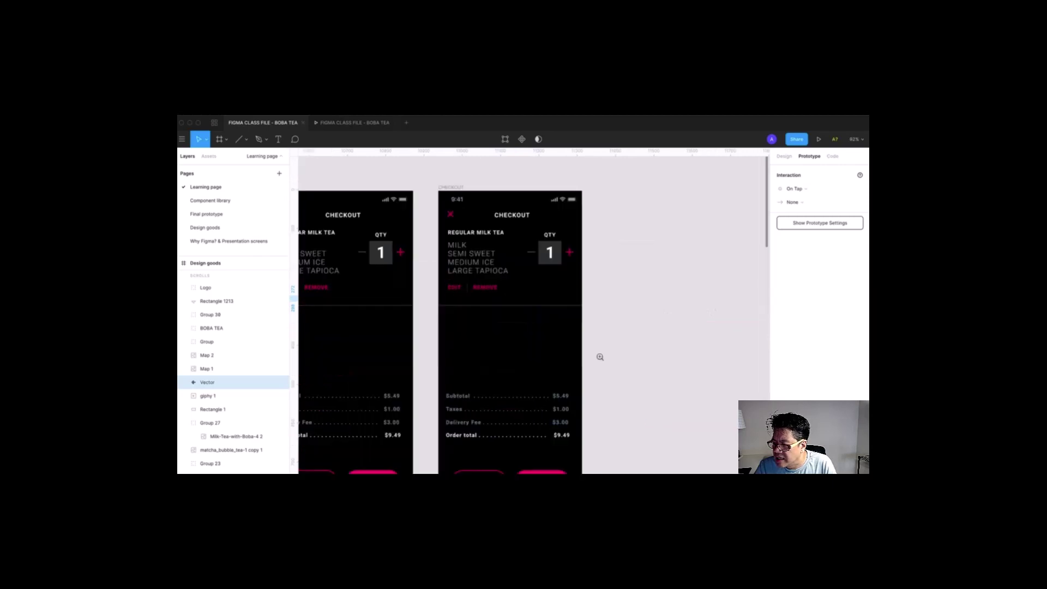
pyautogui.moveTo(433, 171); pyautogui.dragTo(692, 381)
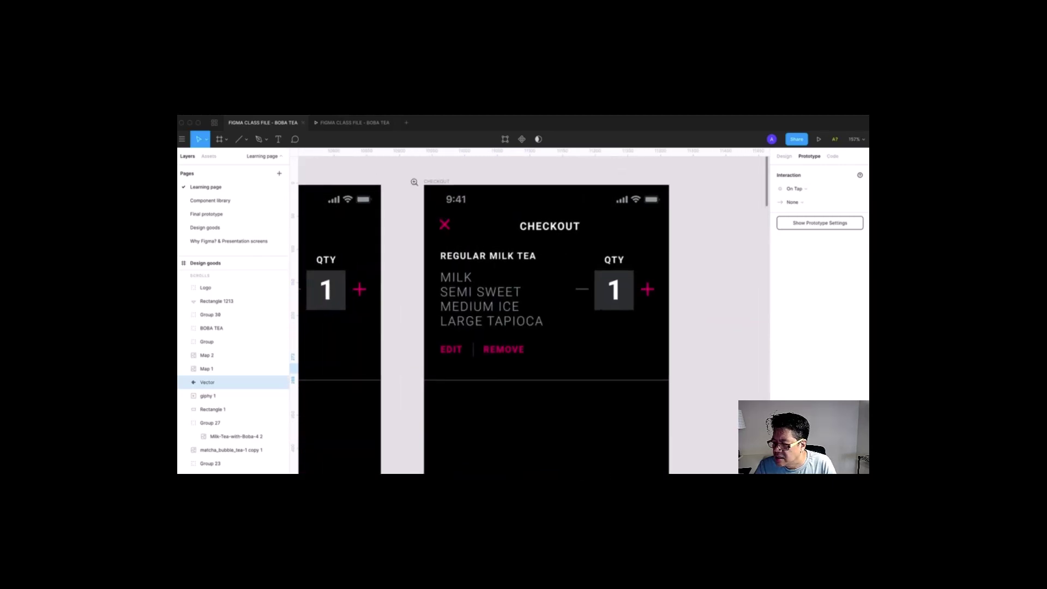
pyautogui.scroll(3, 676, 375)
pyautogui.hscroll(-3, 699, 416)
pyautogui.scroll(1, 698, 416)
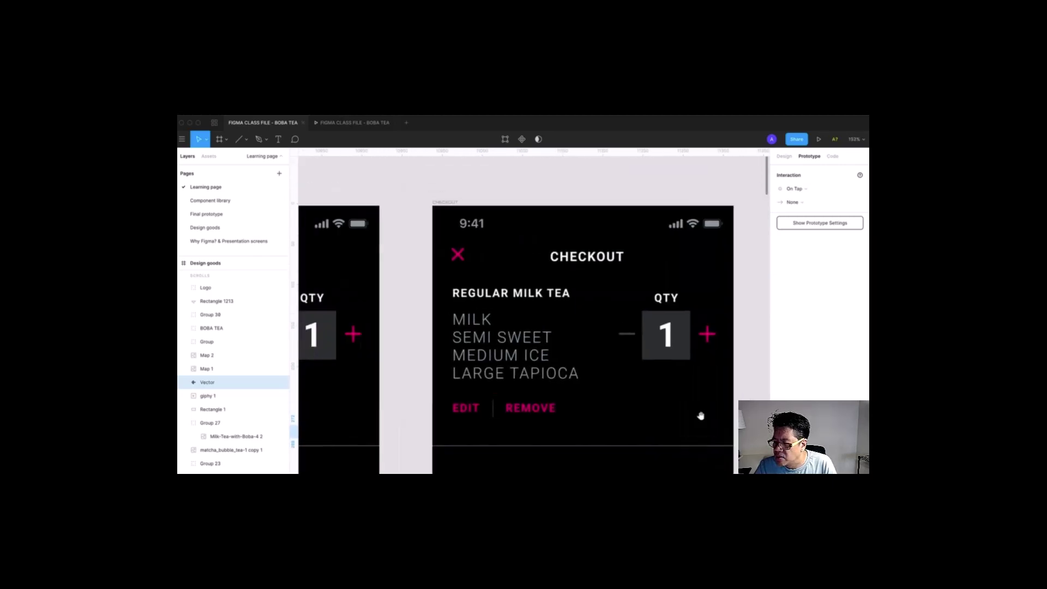
pyautogui.click(450, 204)
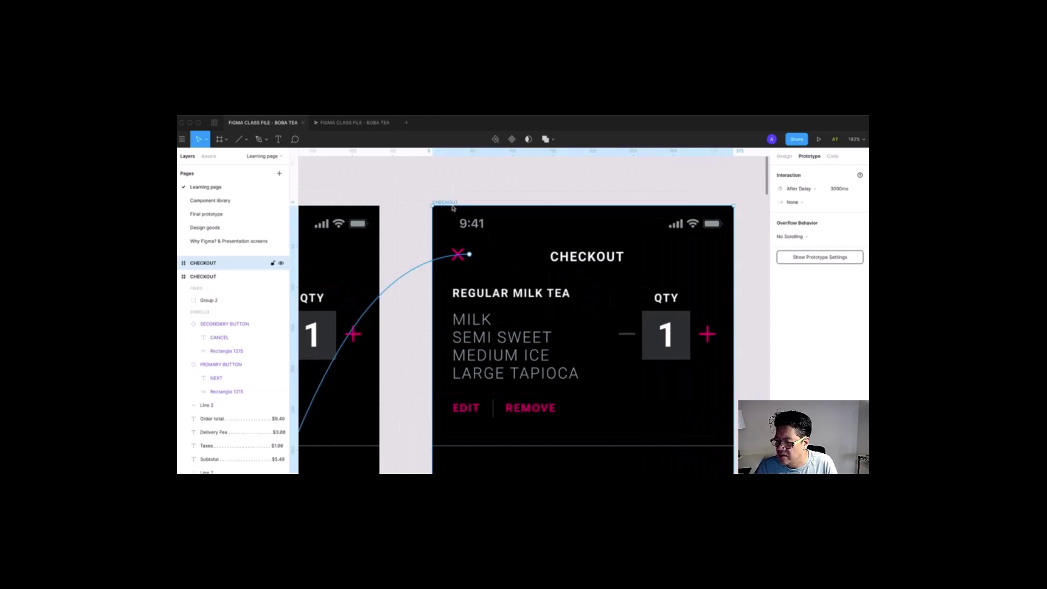
pyautogui.hscroll(-3, 573, 234)
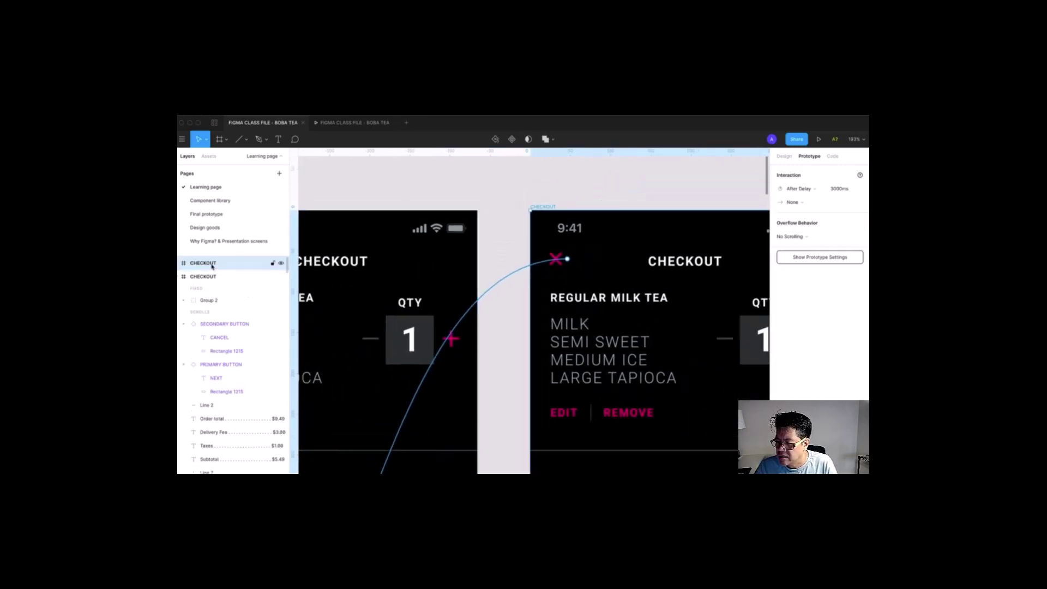
pyautogui.doubleClick(212, 266)
pyautogui.click(229, 265)
pyautogui.moveTo(229, 265); pyautogui.dragTo(180, 264)
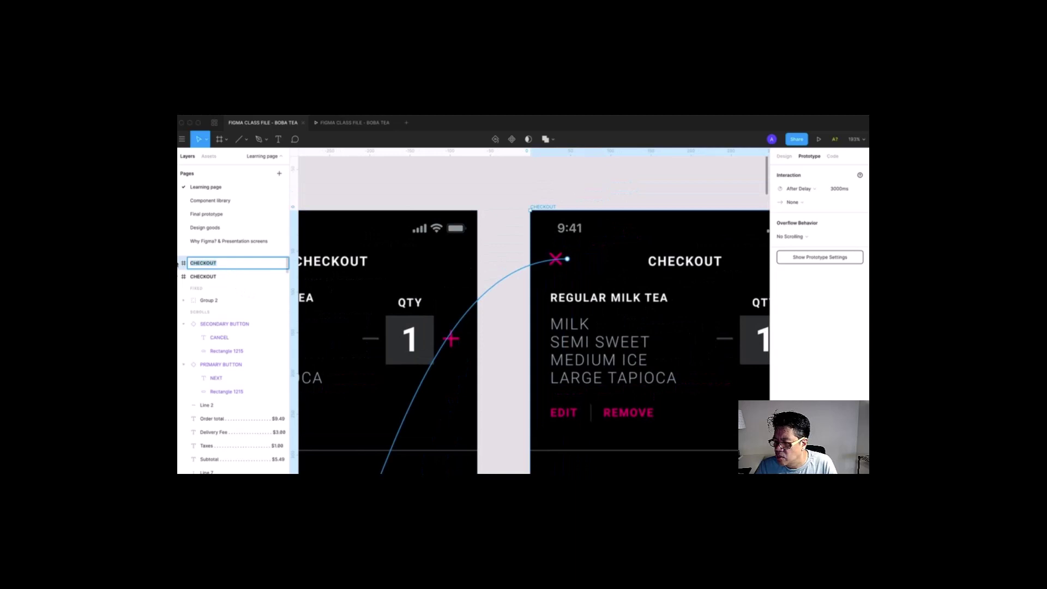
pyautogui.write('ADDRESS')
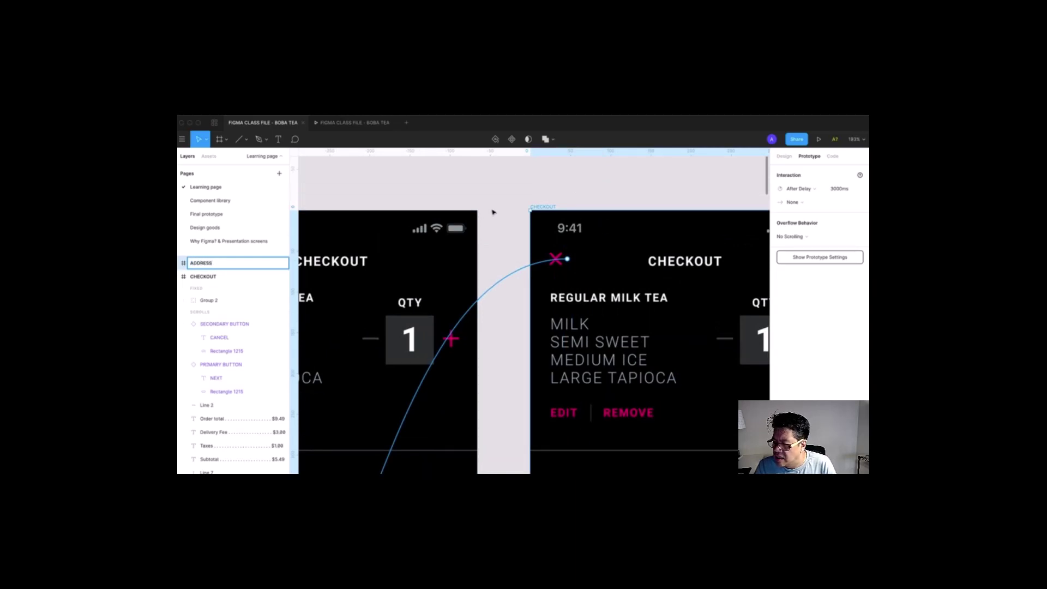
pyautogui.click(533, 183)
pyautogui.click(541, 208)
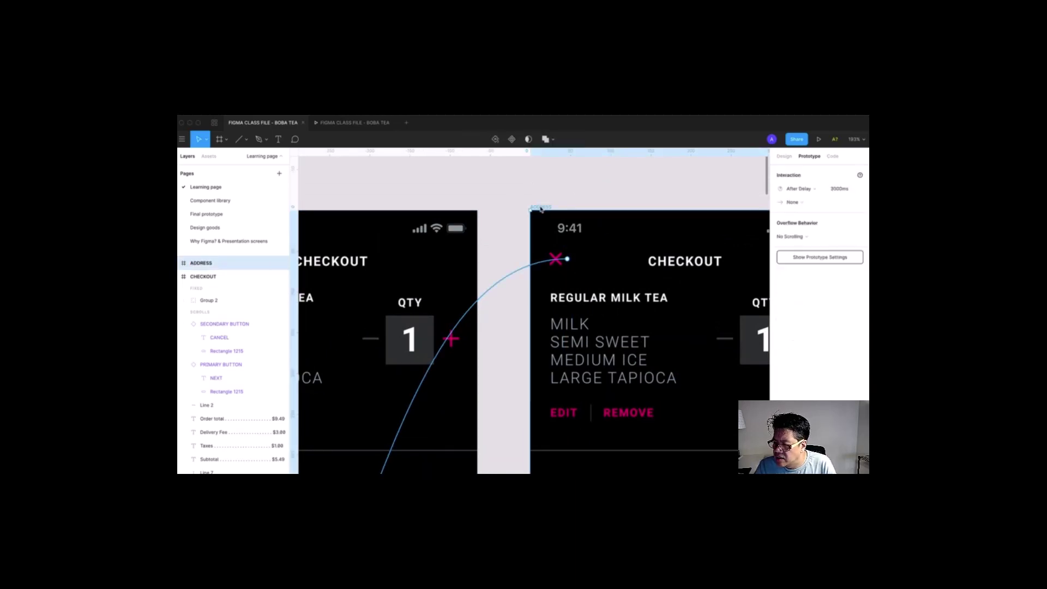
pyautogui.doubleClick(205, 264)
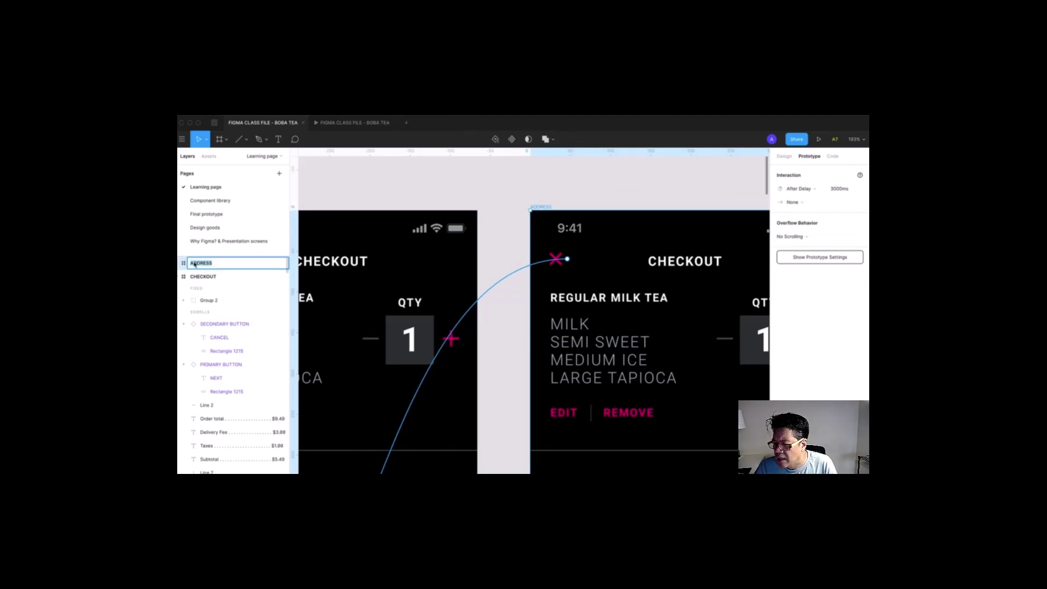
pyautogui.click(584, 194)
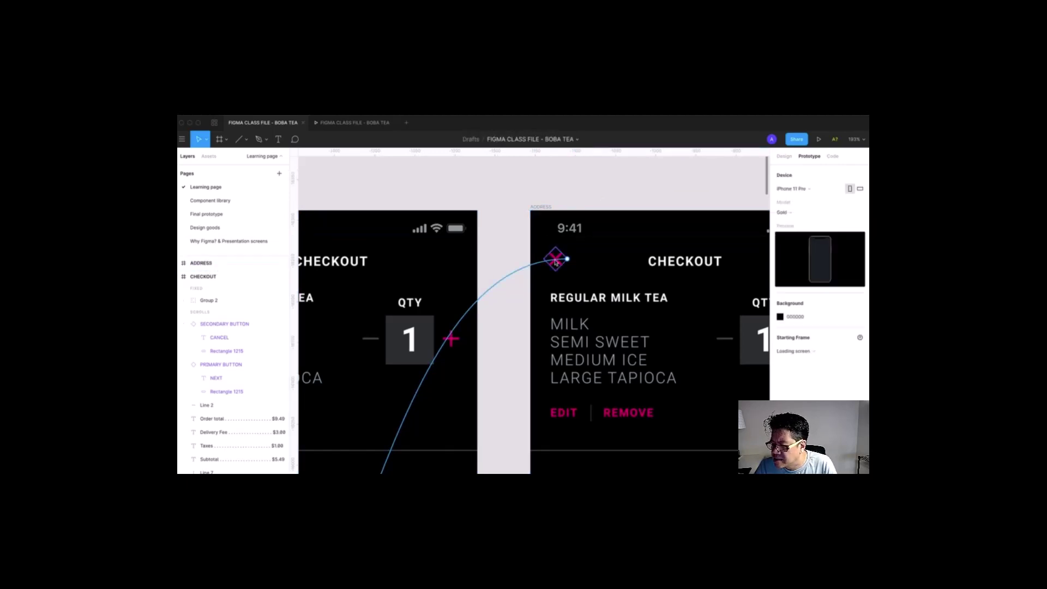
# - Paste the arrow icon into the ADDRESS frame, line it up with the pink X in the header, and take it out again
pyautogui.click(545, 316)
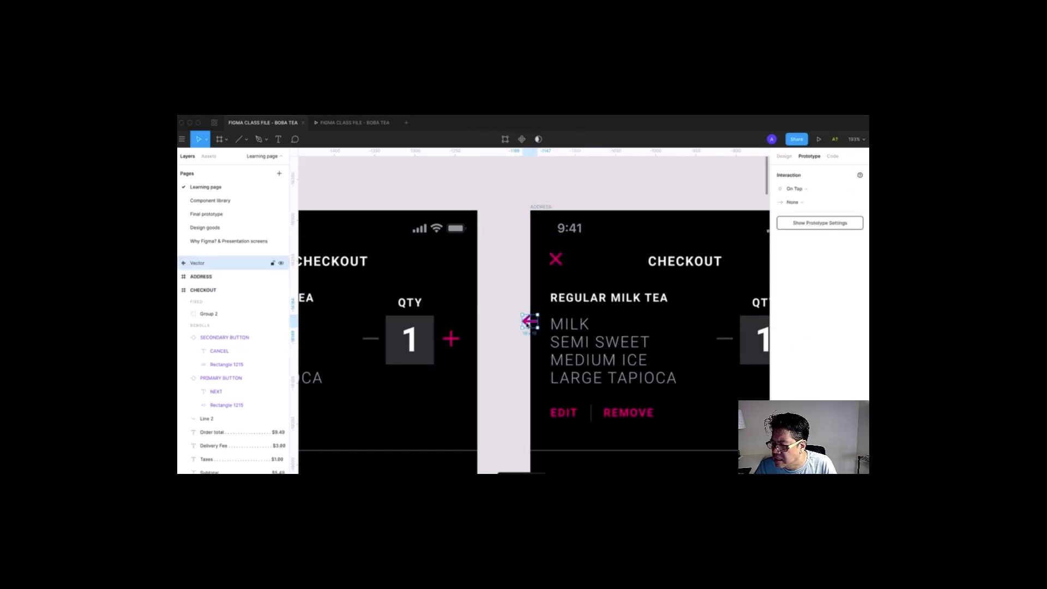
pyautogui.click(548, 203)
pyautogui.click(558, 259)
pyautogui.scroll(-2, 643, 382)
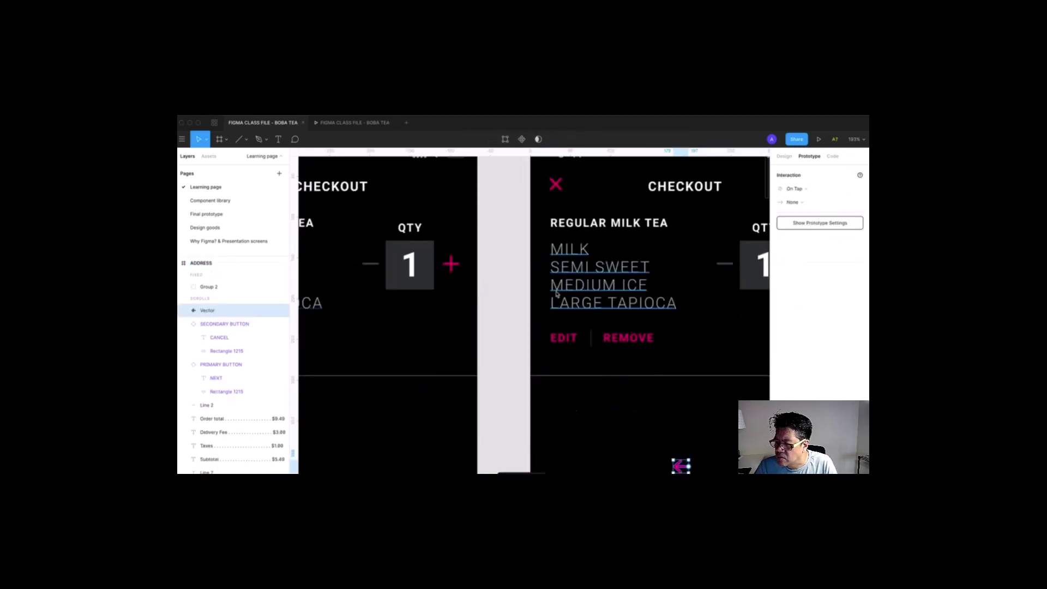
pyautogui.click(558, 184)
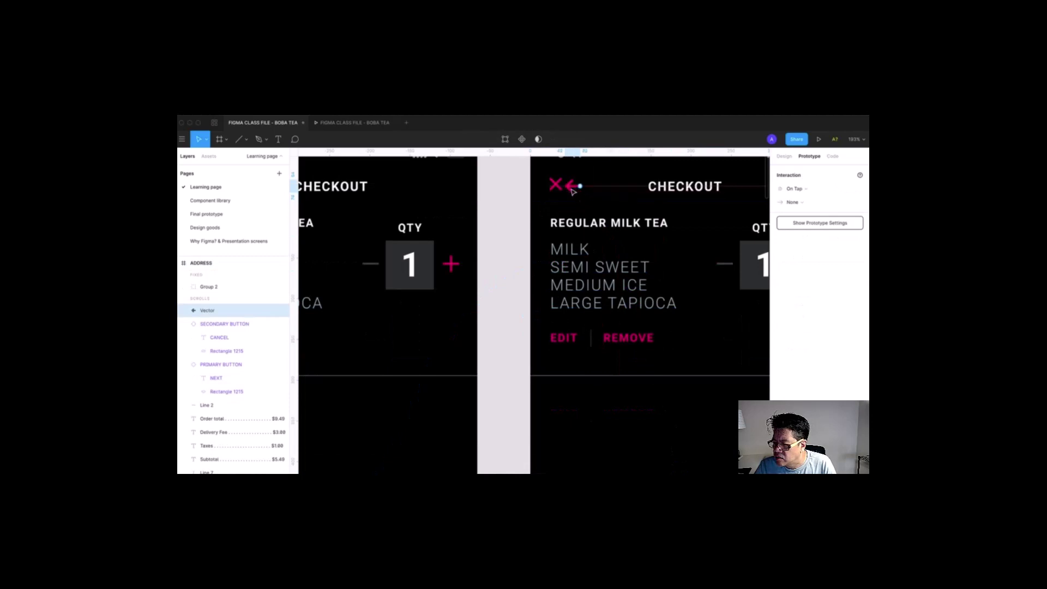
pyautogui.moveTo(560, 188); pyautogui.dragTo(556, 187)
pyautogui.hotkey('ctrl', 'z')
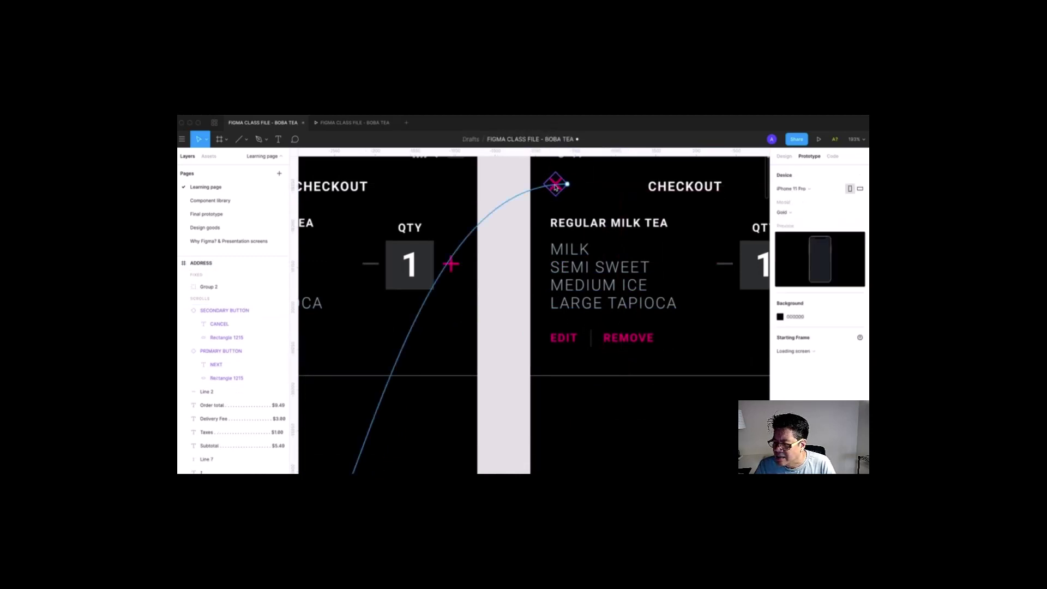
# - Delete the pink X close icon from the ADDRESS screen's header
pyautogui.scroll(2, 555, 186)
pyautogui.hotkey('ctrl', 'z')
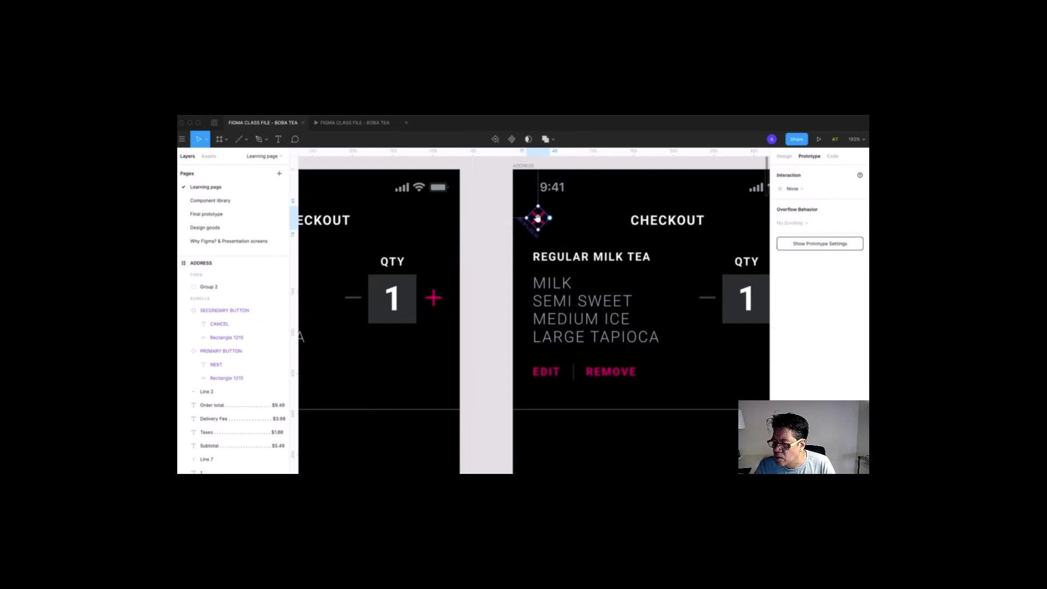
pyautogui.scroll(2, 533, 229)
pyautogui.hotkey('ctrl', 'z')
pyautogui.hotkey('ctrl', 'z')
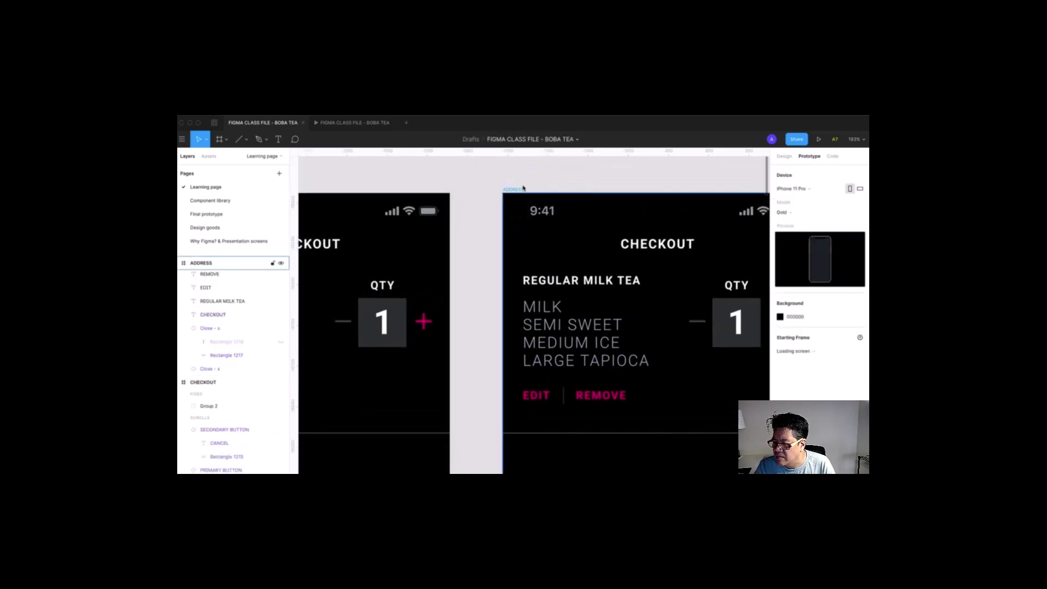
# - Put the pink arrow icon into the ADDRESS screen's header in place of the X
pyautogui.click(521, 191)
pyautogui.hotkey('alt', '8')
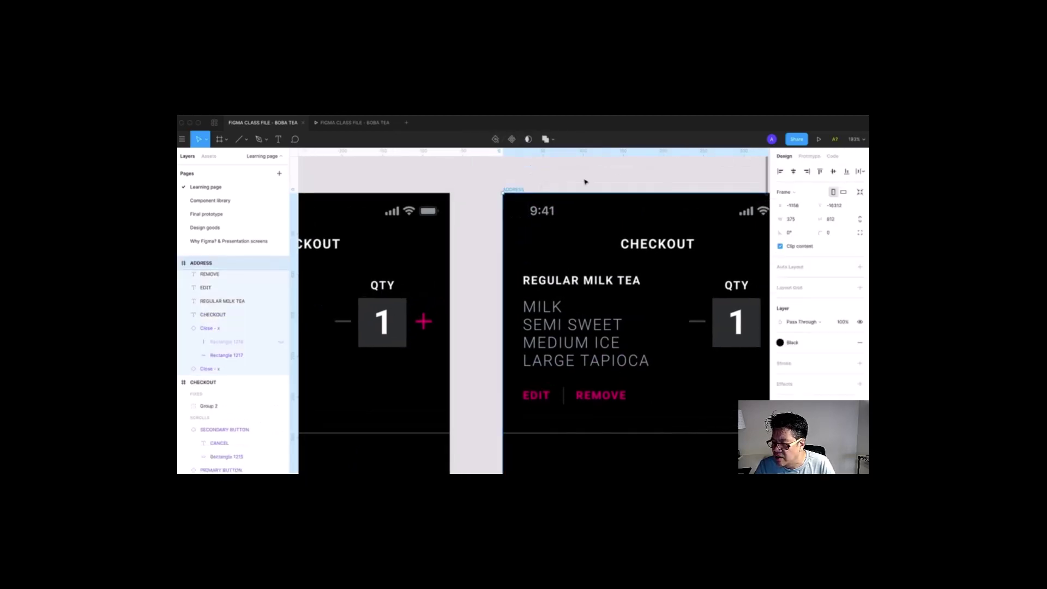
pyautogui.hotkey('ctrl', 'z')
pyautogui.hotkey('ctrl', 'z')
pyautogui.hotkey('ctrl', 'z')
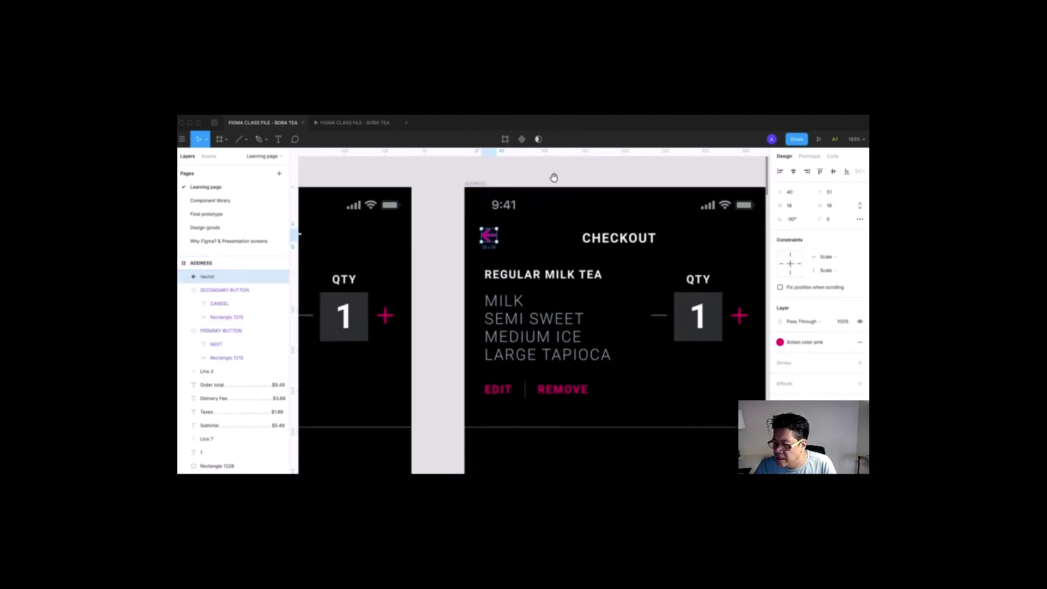
# - Change the header title of the duplicated screen to ADDRESS
pyautogui.hscroll(3, 590, 193)
pyautogui.doubleClick(564, 233)
pyautogui.write('ADDRESS')
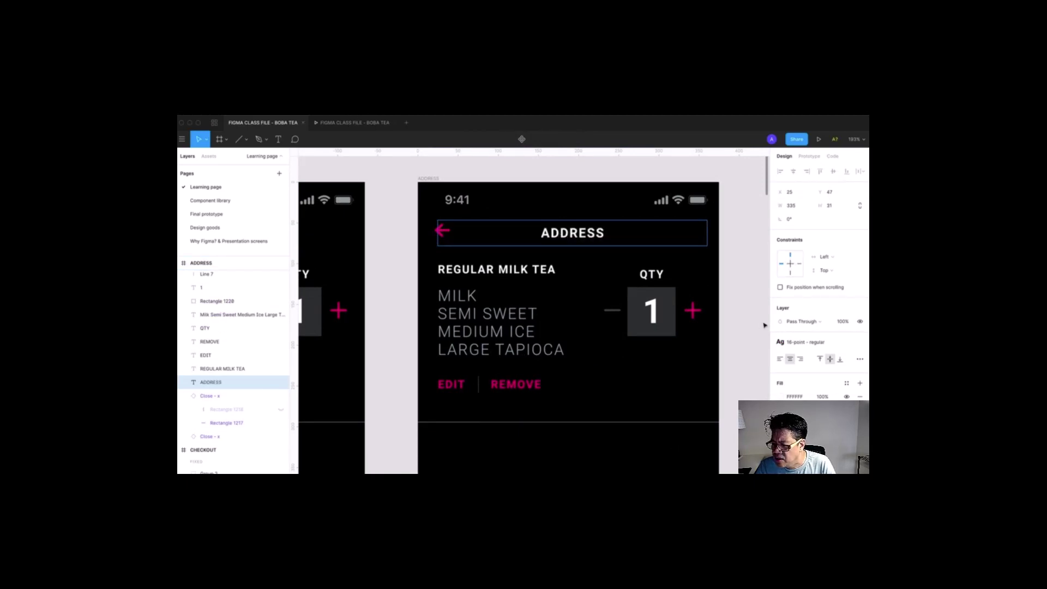
pyautogui.press('Escape')
# - Delete the drink details, quantity control, divider and price lines from the ADDRESS screen, keeping the header and the two buttons
pyautogui.hotkey('ctrl', '-')
pyautogui.hotkey('ctrl', '-')
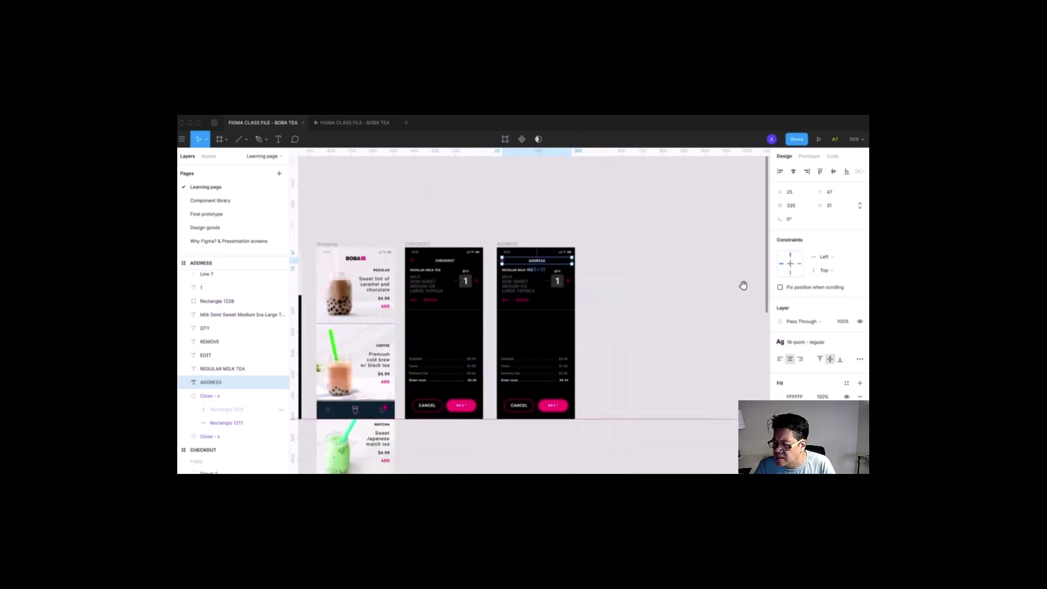
pyautogui.moveTo(454, 218)
pyautogui.mouseDown()
pyautogui.moveTo(619, 429)
pyautogui.moveTo(496, 280)
pyautogui.moveTo(473, 221)
pyautogui.mouseUp()
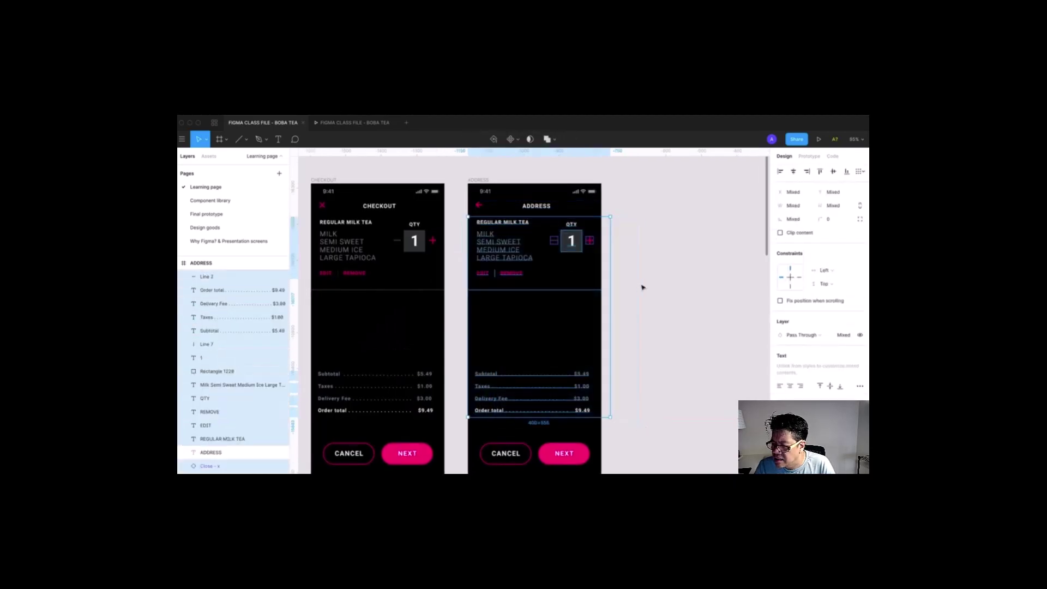
pyautogui.press('Delete')
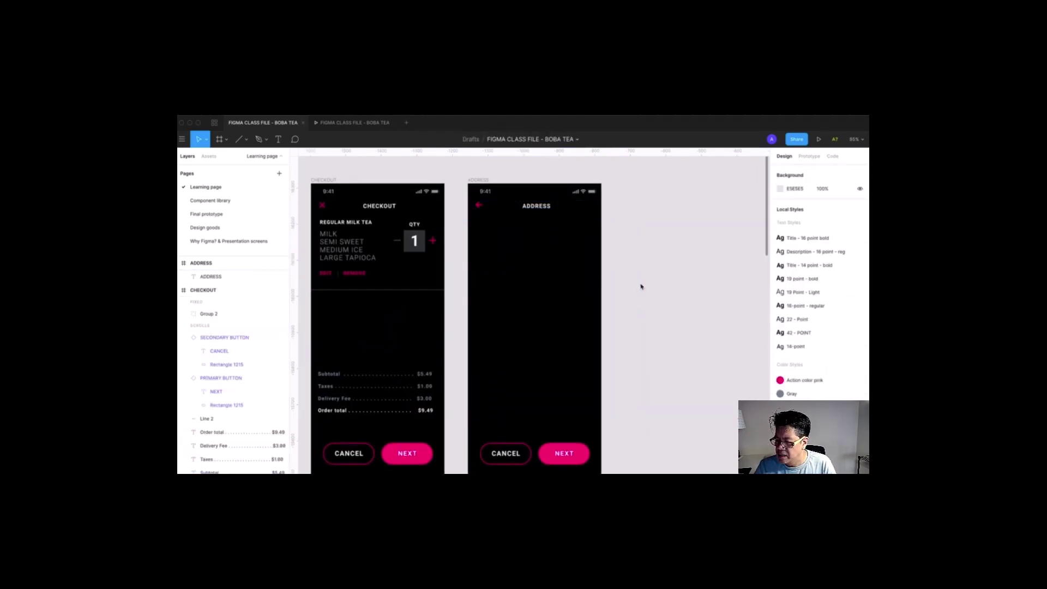
# - Link the CHECKOUT screen's NEXT button to the ADDRESS screen instead of the Shopping screen
pyautogui.moveTo(626, 267); pyautogui.dragTo(701, 250)
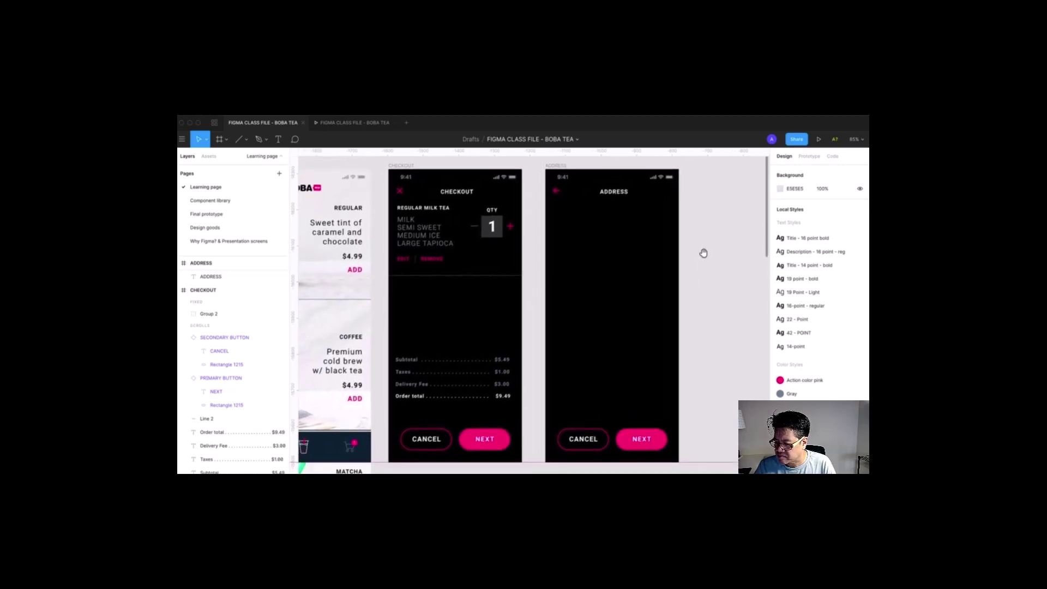
pyautogui.click(485, 439)
pyautogui.hotkey('shift', 'e')
pyautogui.moveTo(511, 440); pyautogui.dragTo(355, 446)
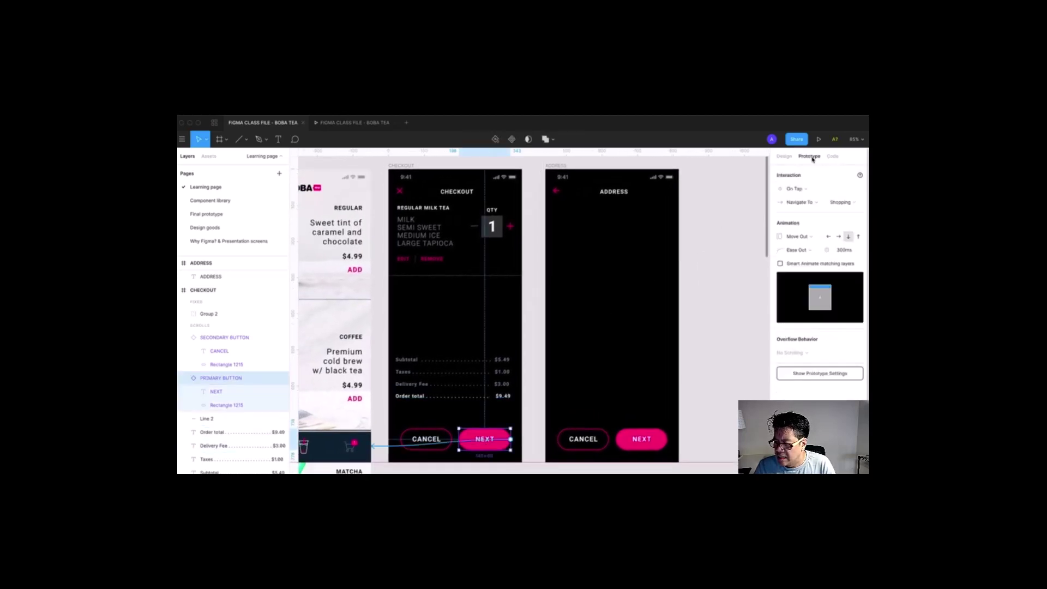
pyautogui.moveTo(516, 441); pyautogui.dragTo(667, 338)
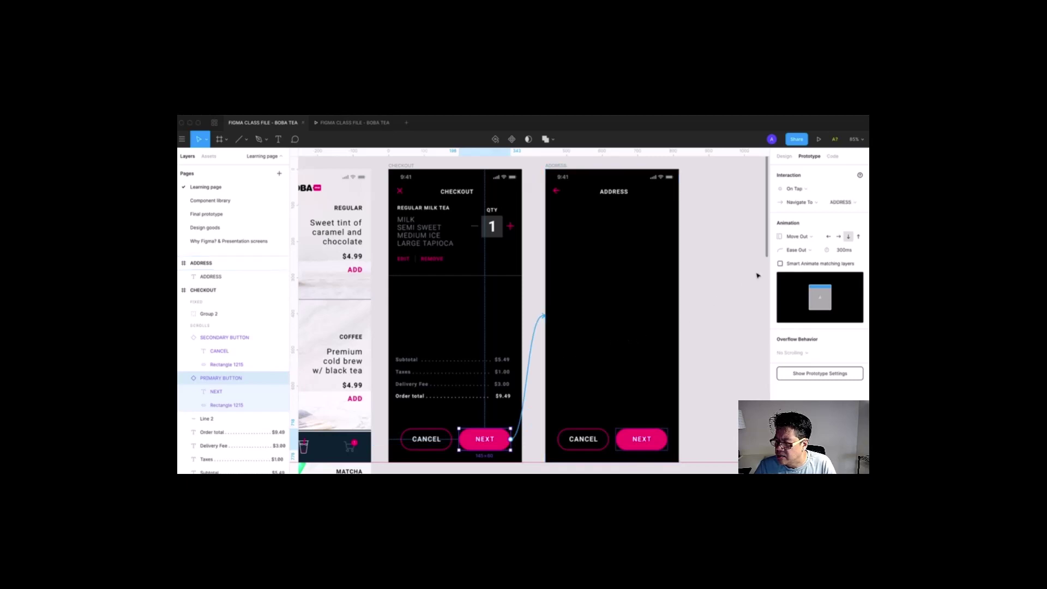
# - Set the CHECKOUT screen's NEXT link to ADDRESS to a Move In animation heading left, keeping the On Tap trigger
pyautogui.click(804, 238)
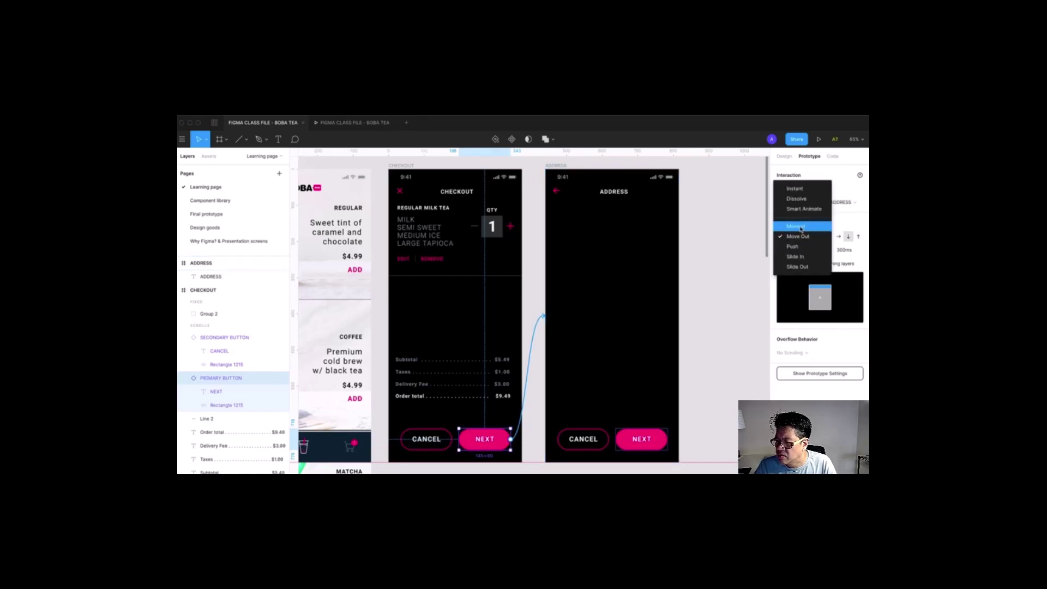
pyautogui.press('Escape')
pyautogui.click(800, 190)
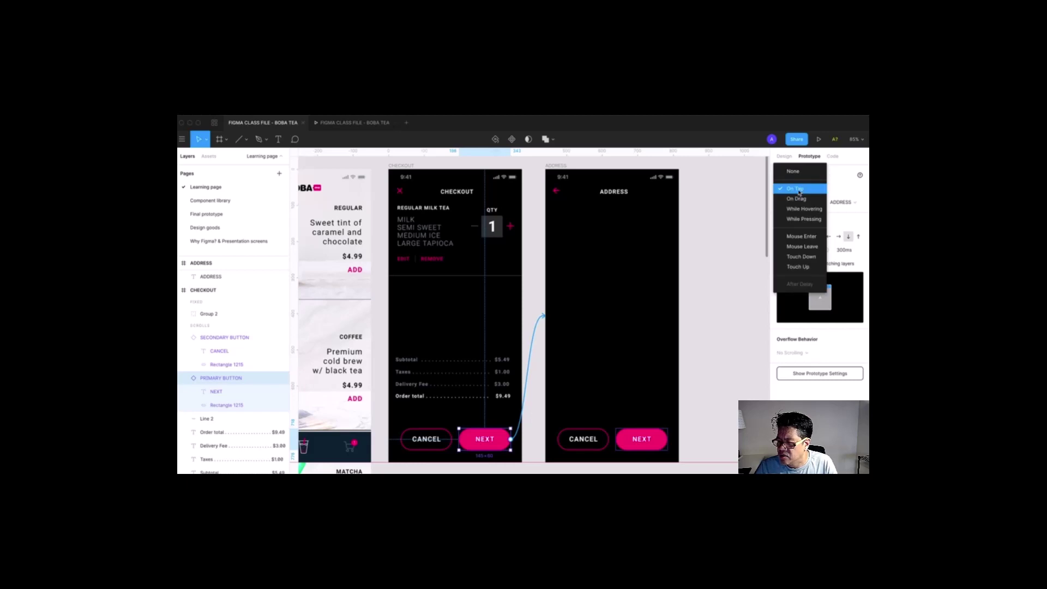
pyautogui.click(799, 191)
pyautogui.click(796, 238)
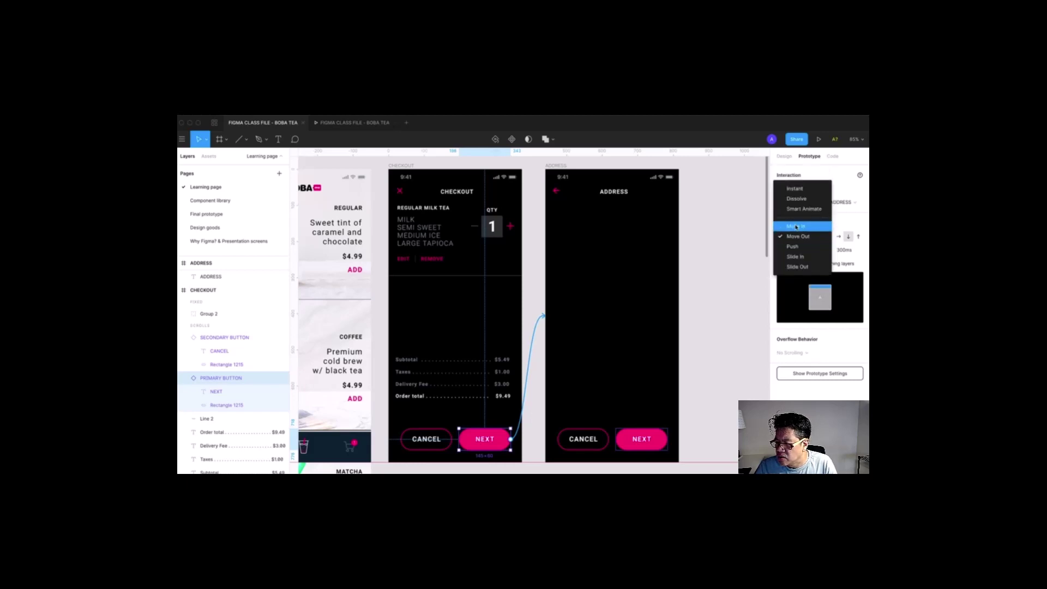
pyautogui.click(796, 227)
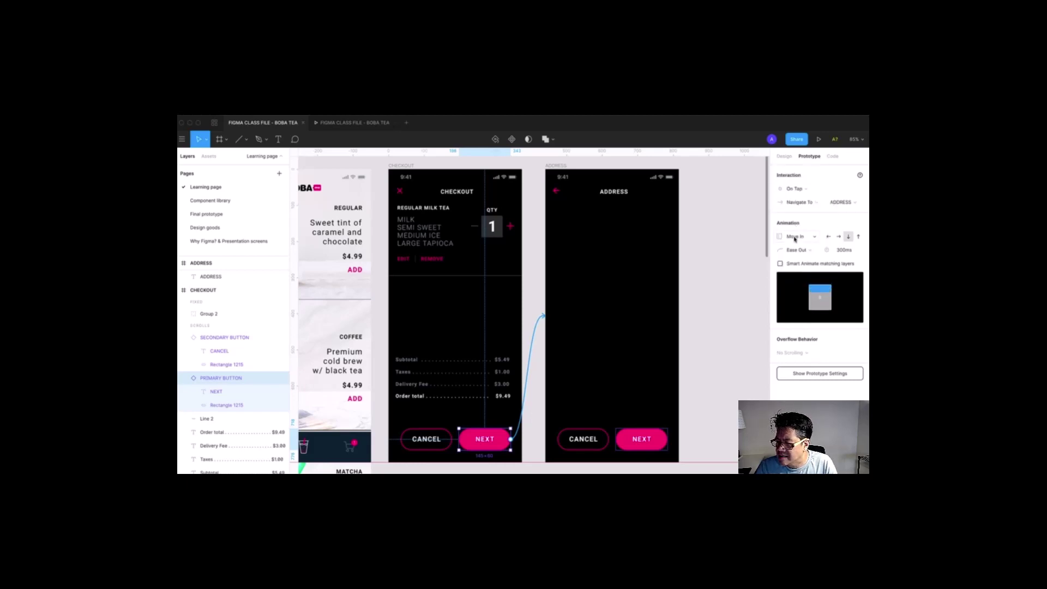
pyautogui.click(797, 237)
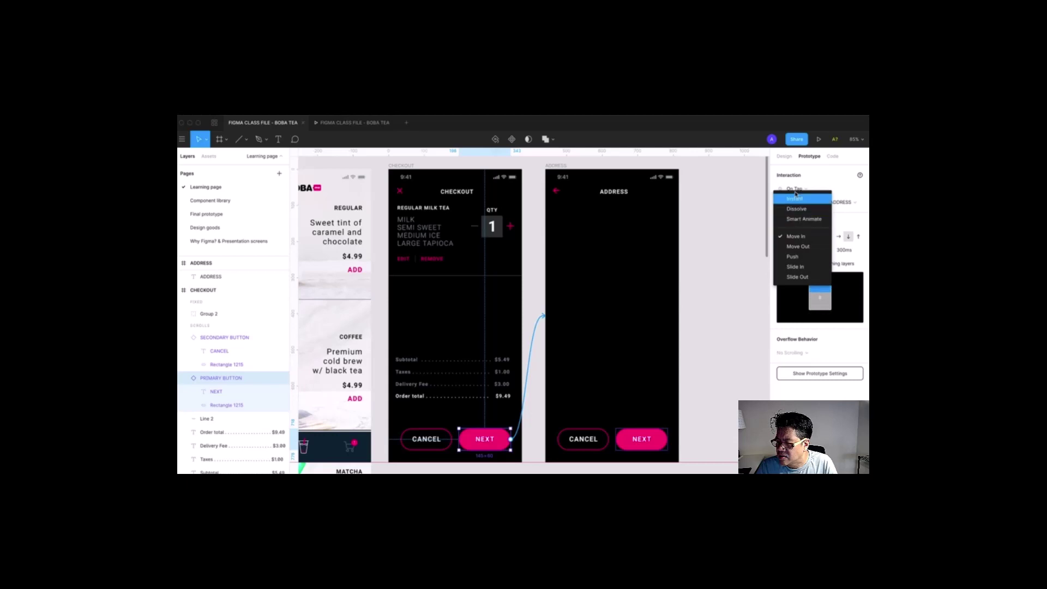
pyautogui.click(798, 237)
pyautogui.click(829, 237)
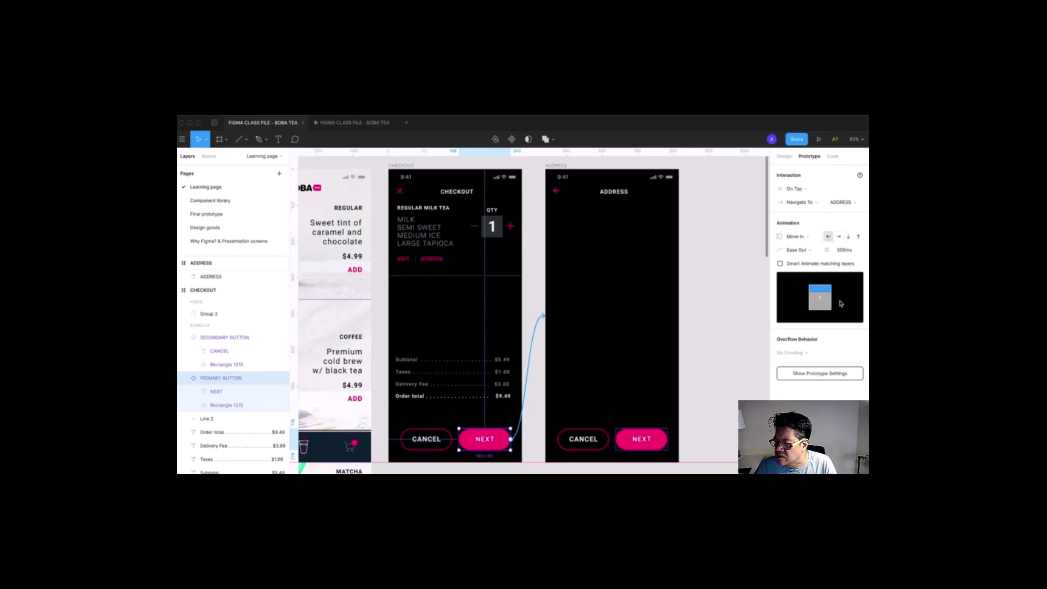
# - Link the ADDRESS screen's back arrow to the CHECKOUT screen with a Move Out animation heading right, and compare it with the NEXT link
pyautogui.click(556, 191)
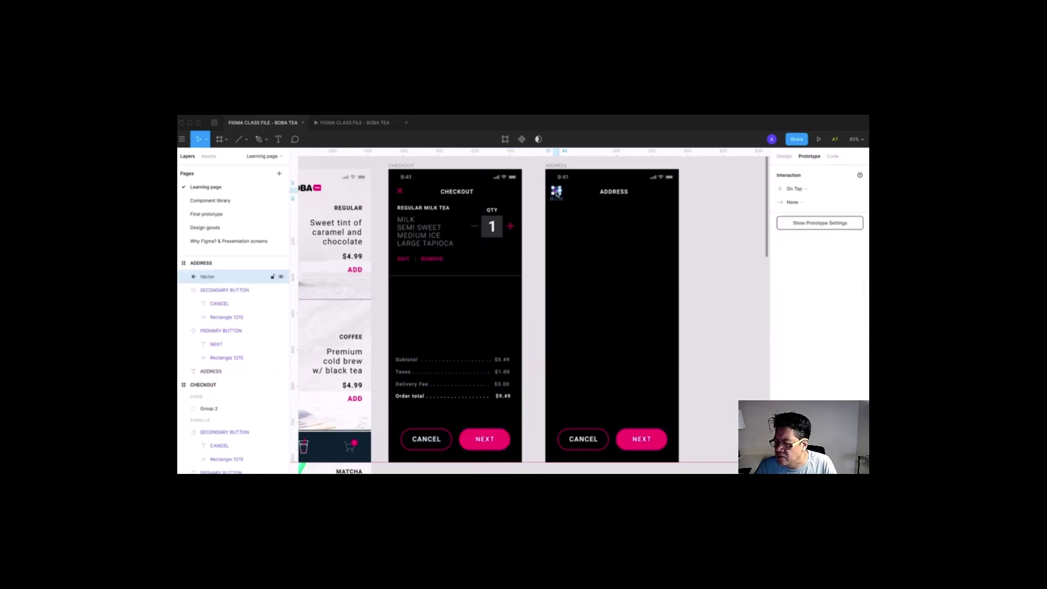
pyautogui.moveTo(561, 194); pyautogui.dragTo(492, 238)
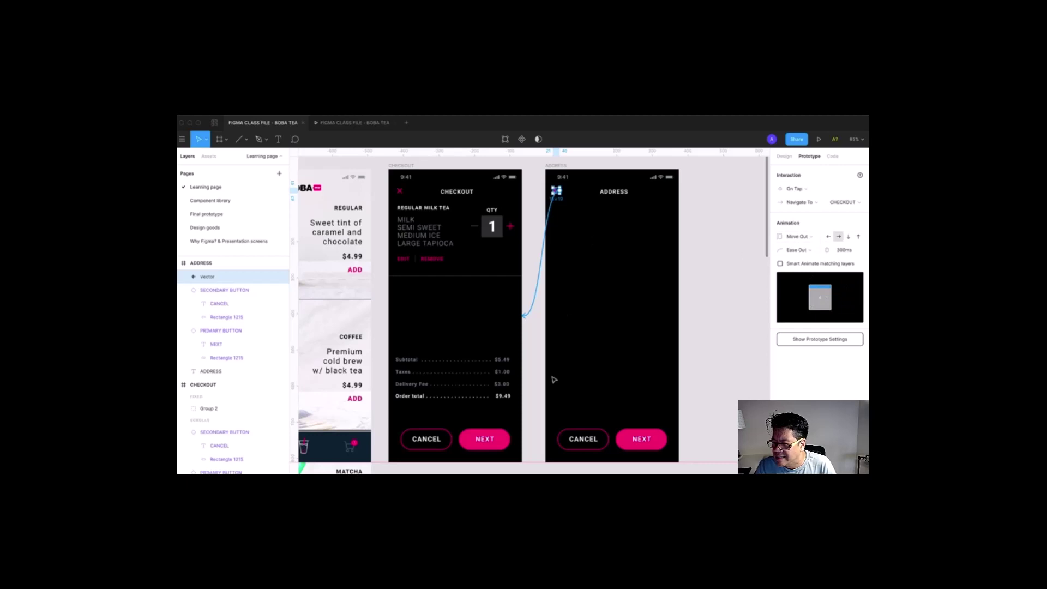
pyautogui.click(485, 439)
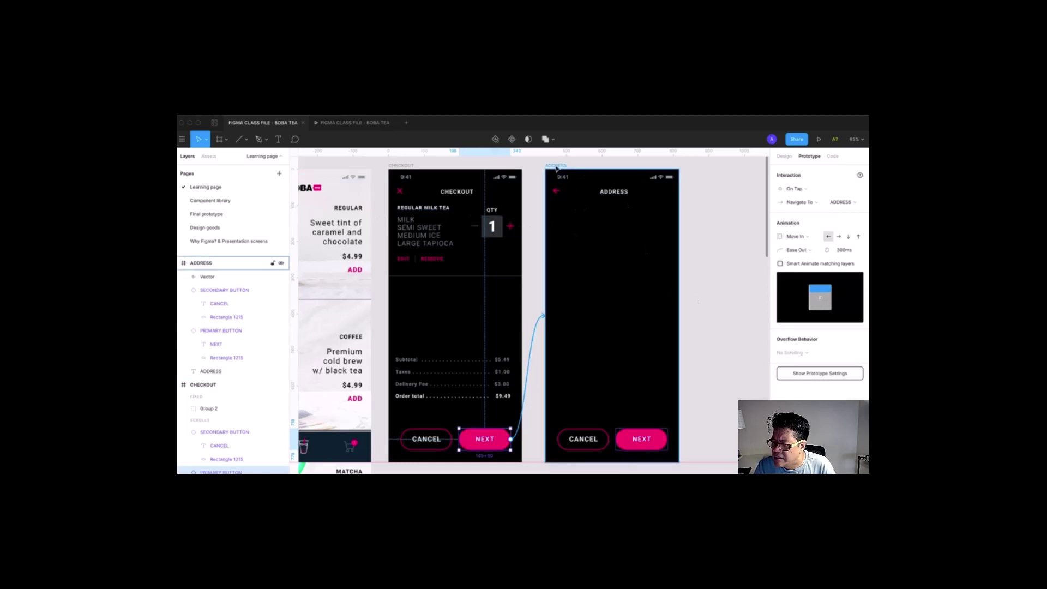
pyautogui.click(556, 191)
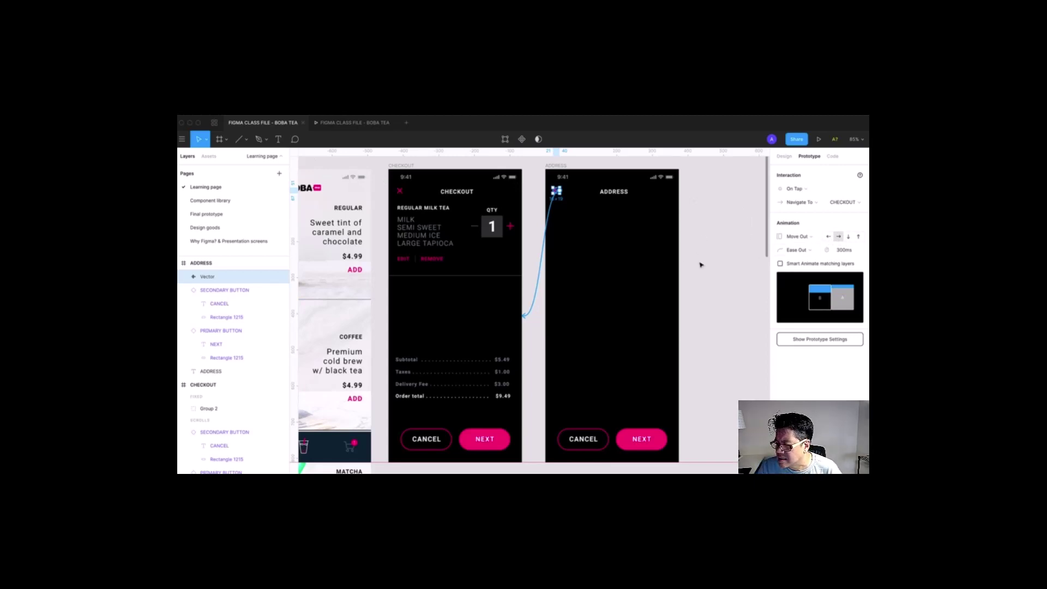
# - Test the prototype preview from the cart through CHECKOUT to ADDRESS, including the back arrow and the CHECKOUT screen's X
pyautogui.click(352, 122)
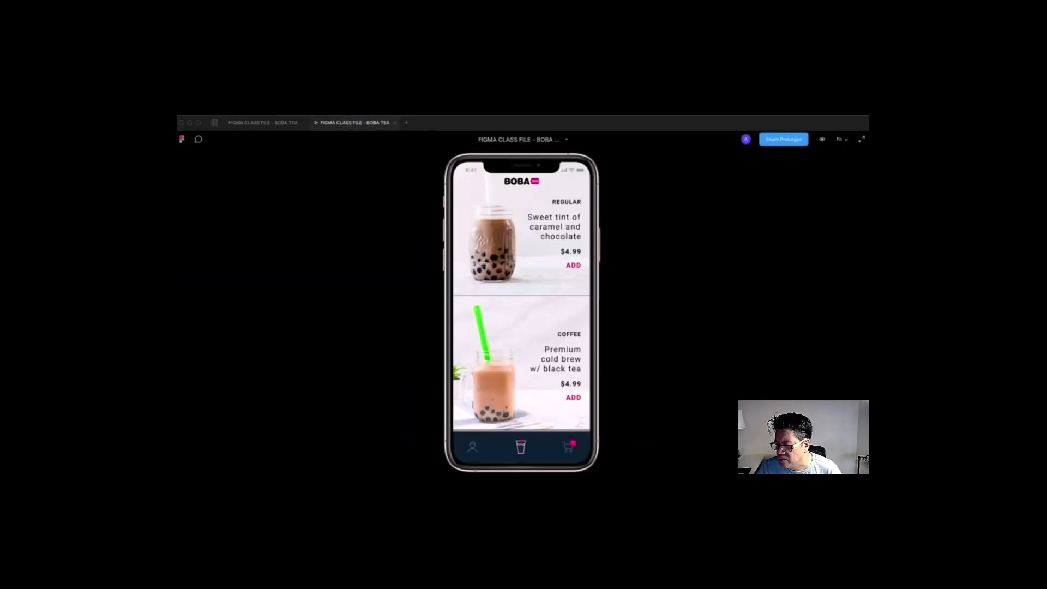
pyautogui.click(569, 446)
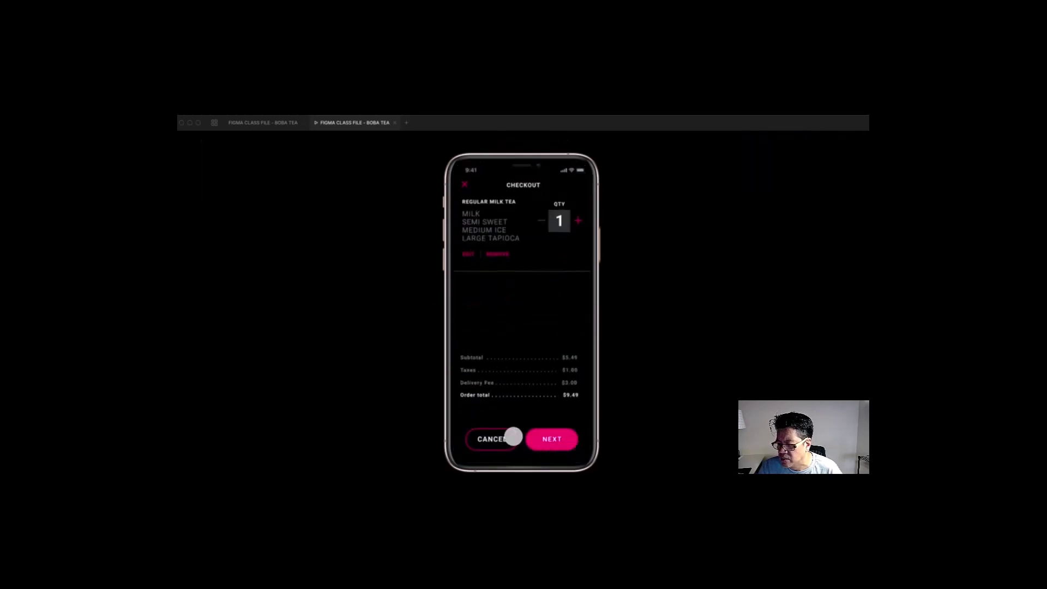
pyautogui.click(554, 440)
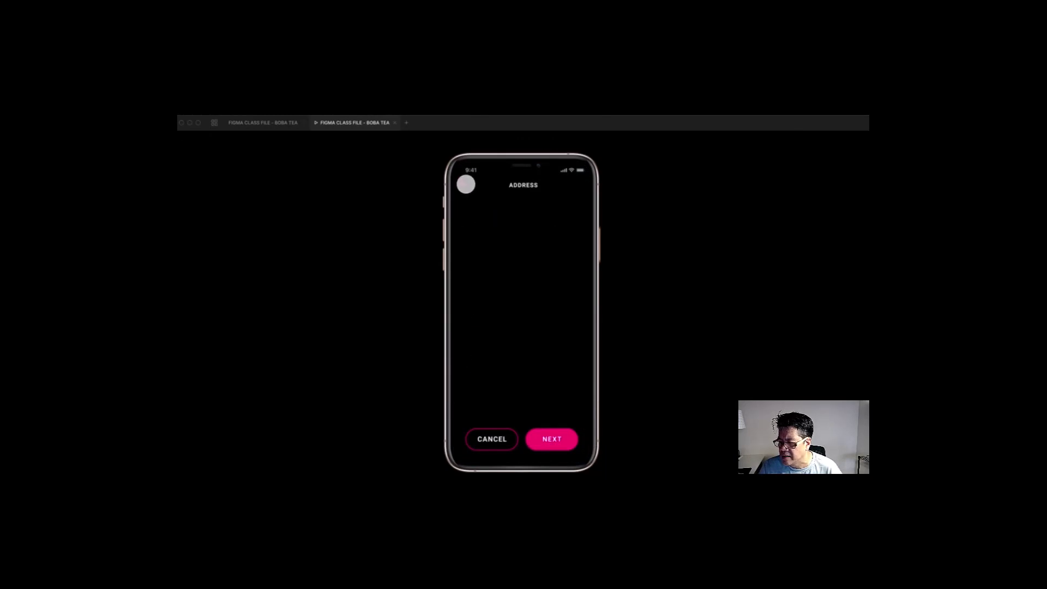
pyautogui.click(464, 184)
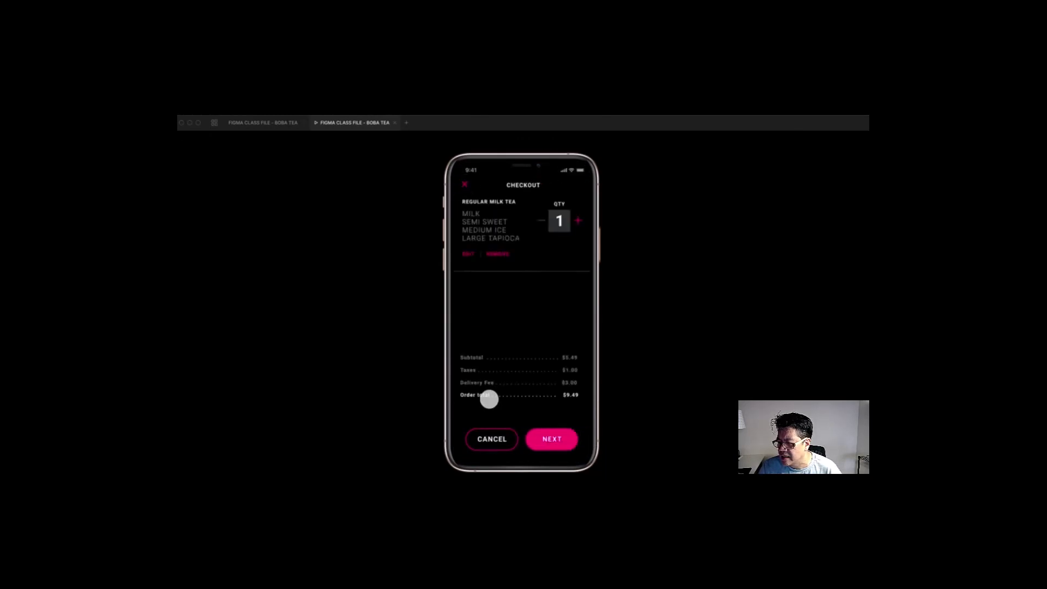
pyautogui.click(546, 440)
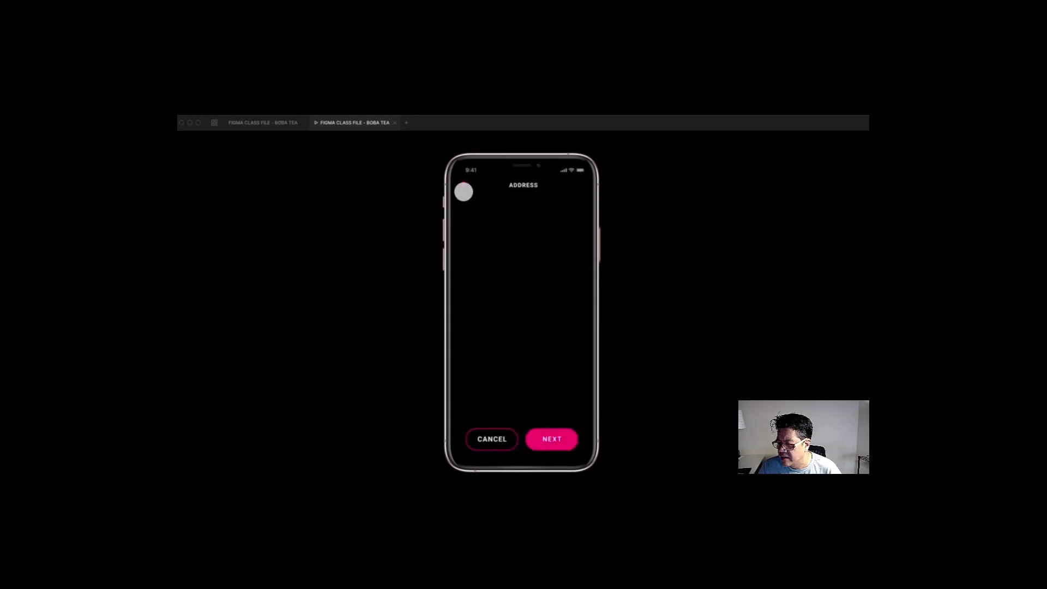
pyautogui.click(464, 184)
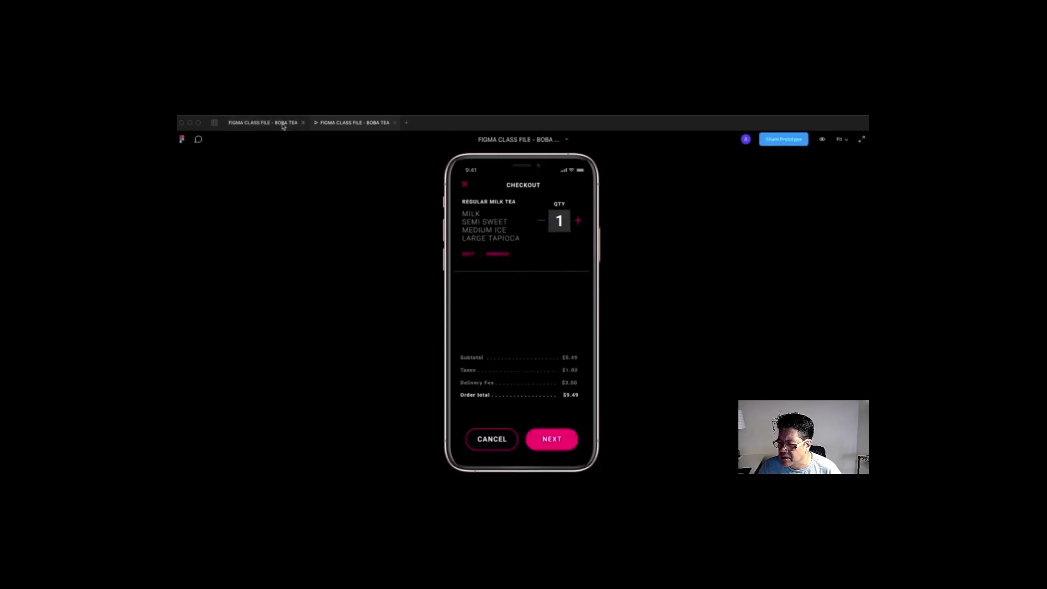
pyautogui.click(465, 185)
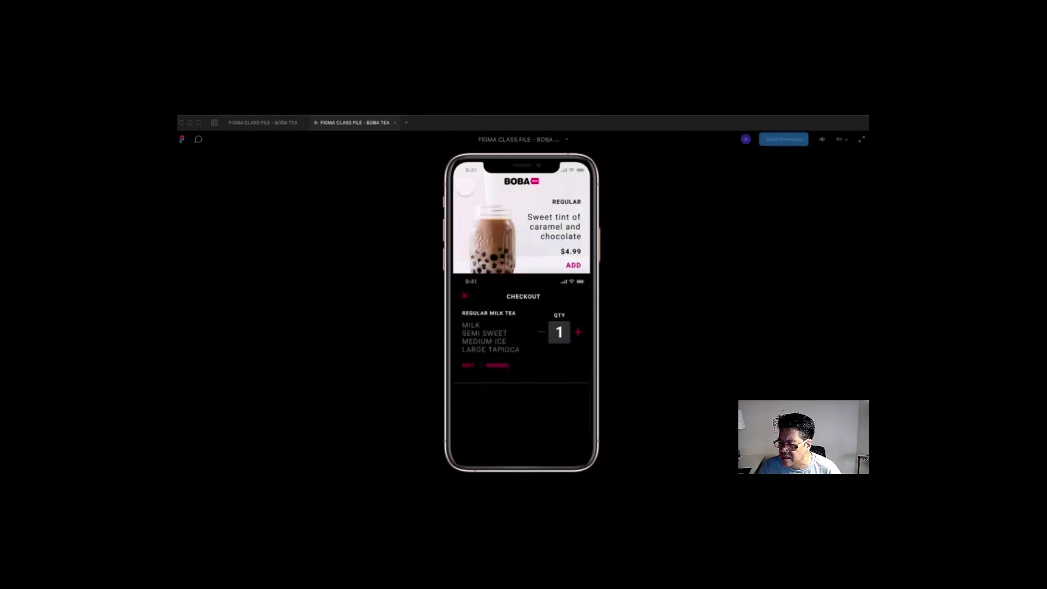
pyautogui.click(573, 454)
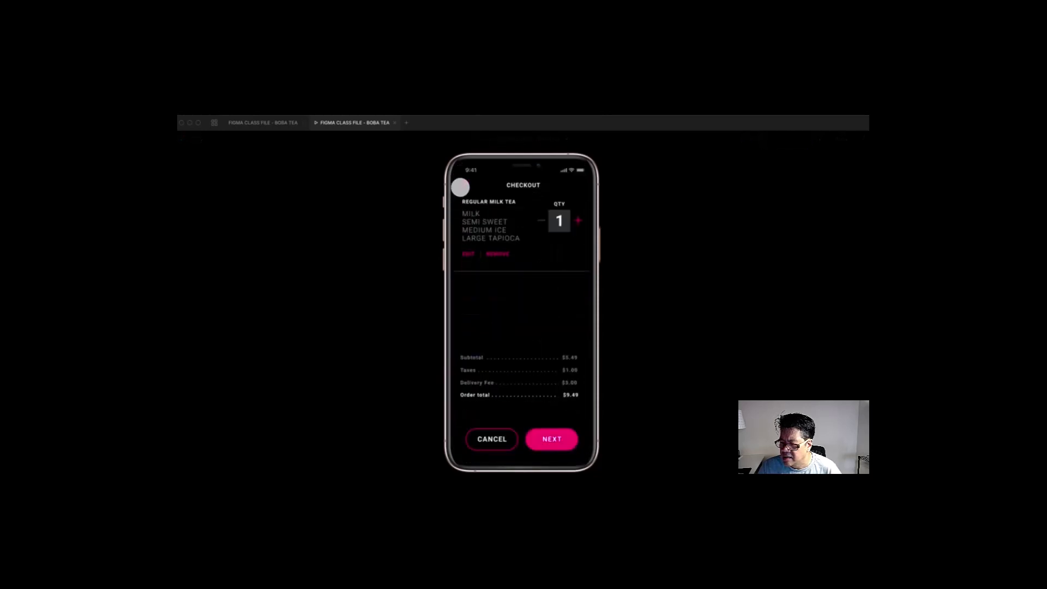
pyautogui.click(553, 445)
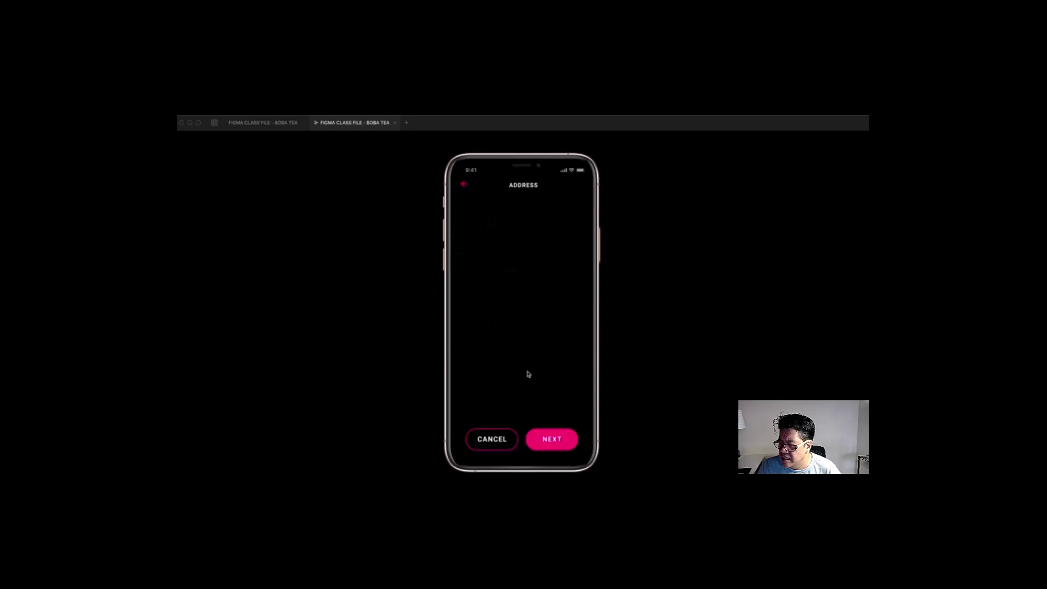
# - Return to the design file and look over the flow back to the loading and Login & signup screens
pyautogui.click(267, 124)
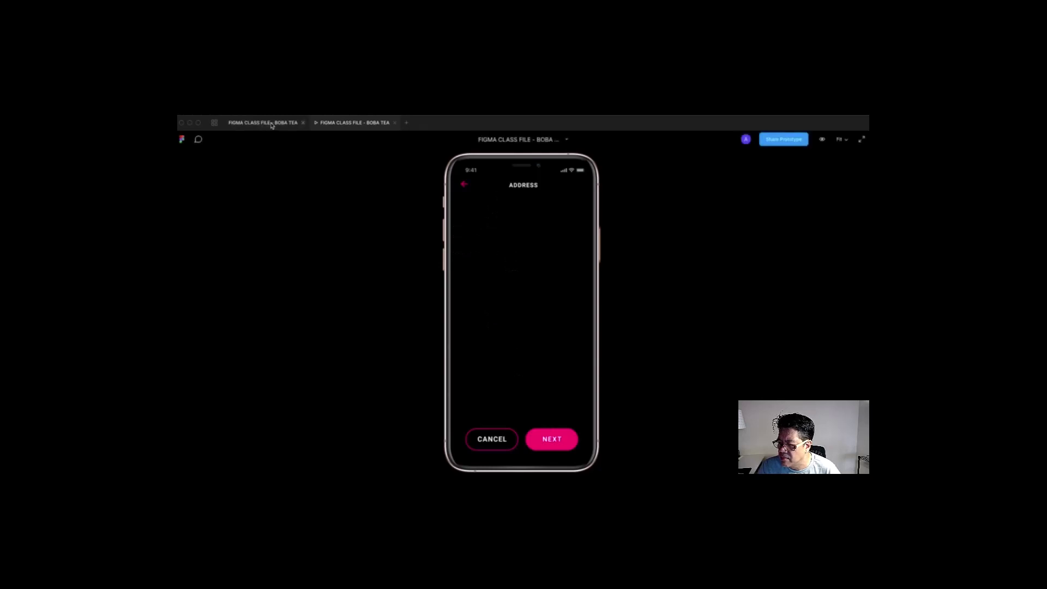
pyautogui.click(684, 274)
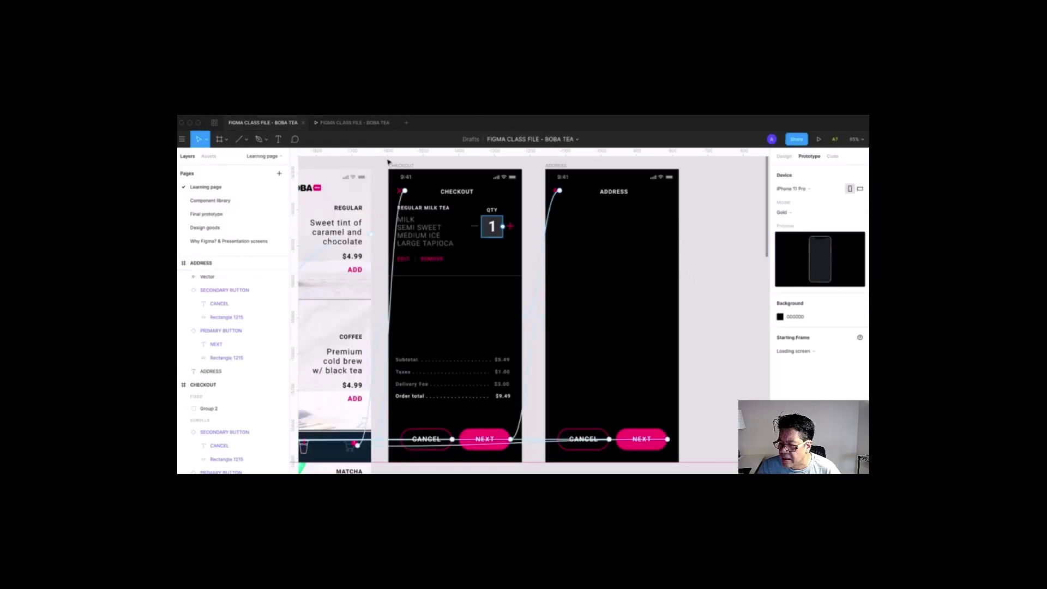
pyautogui.hotkey('shift', '1')
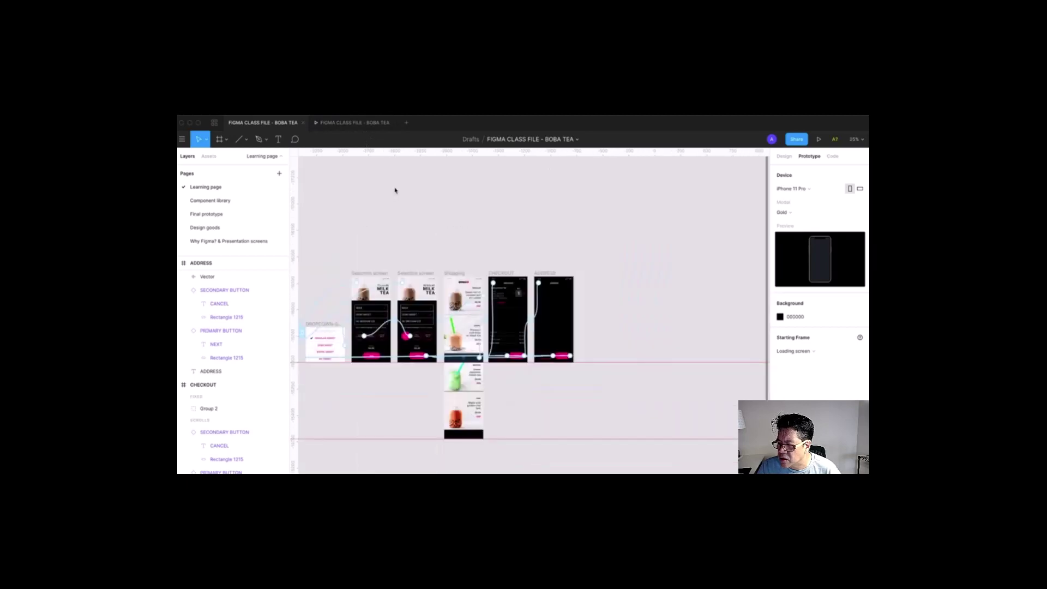
pyautogui.hscroll(-10, 401, 244)
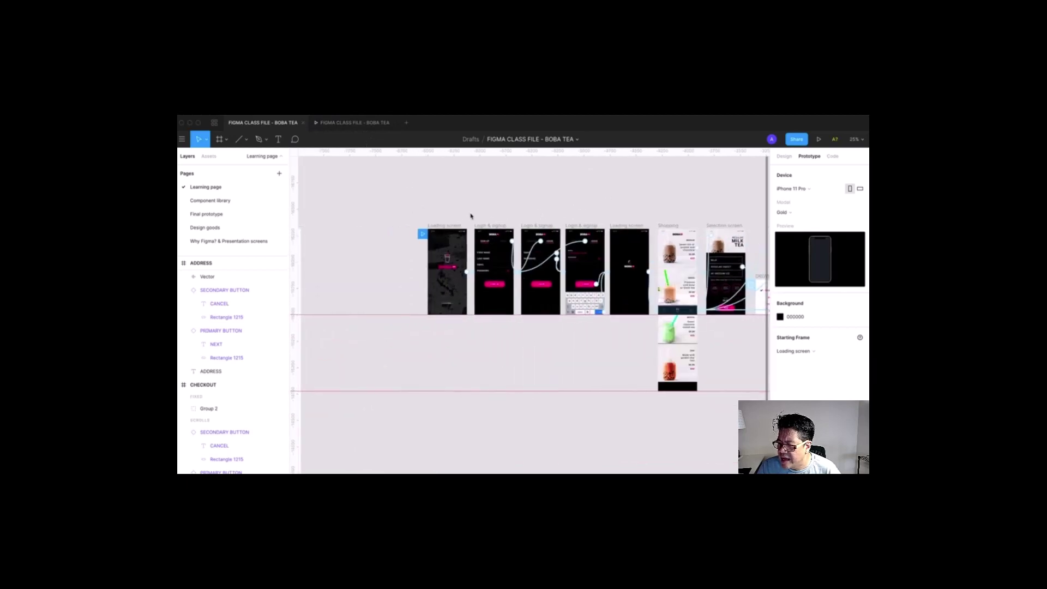